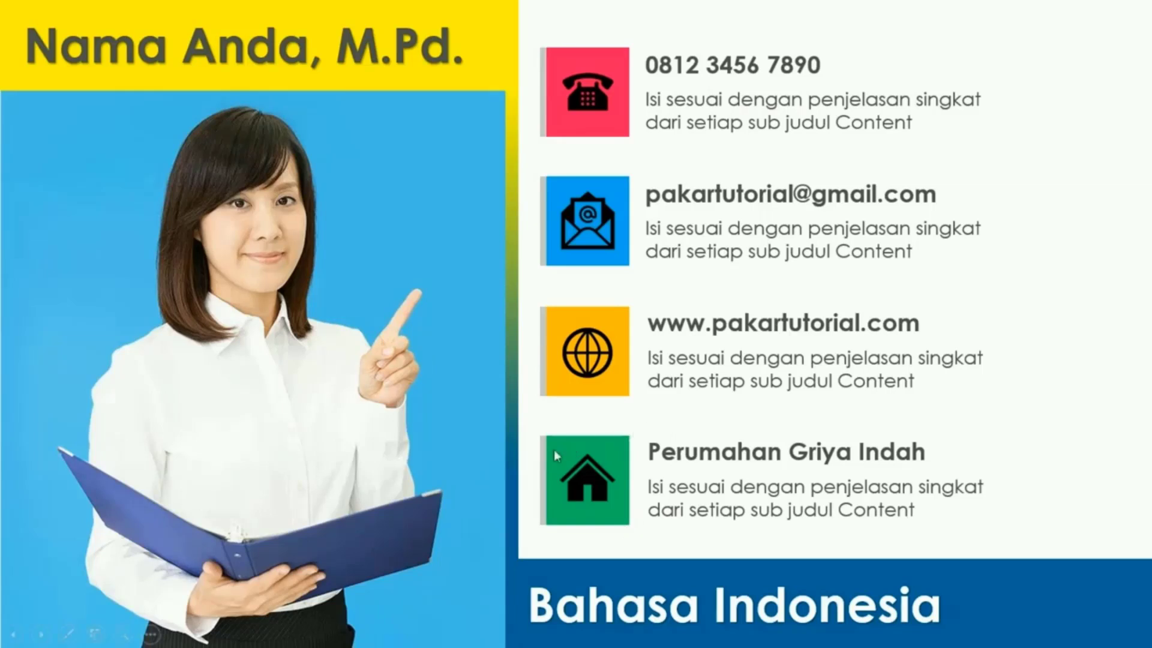
Advance the finished example slideshow to its Terimakasih slide and return to editing
{"action": "left_click", "coordinate": [325, 440]}
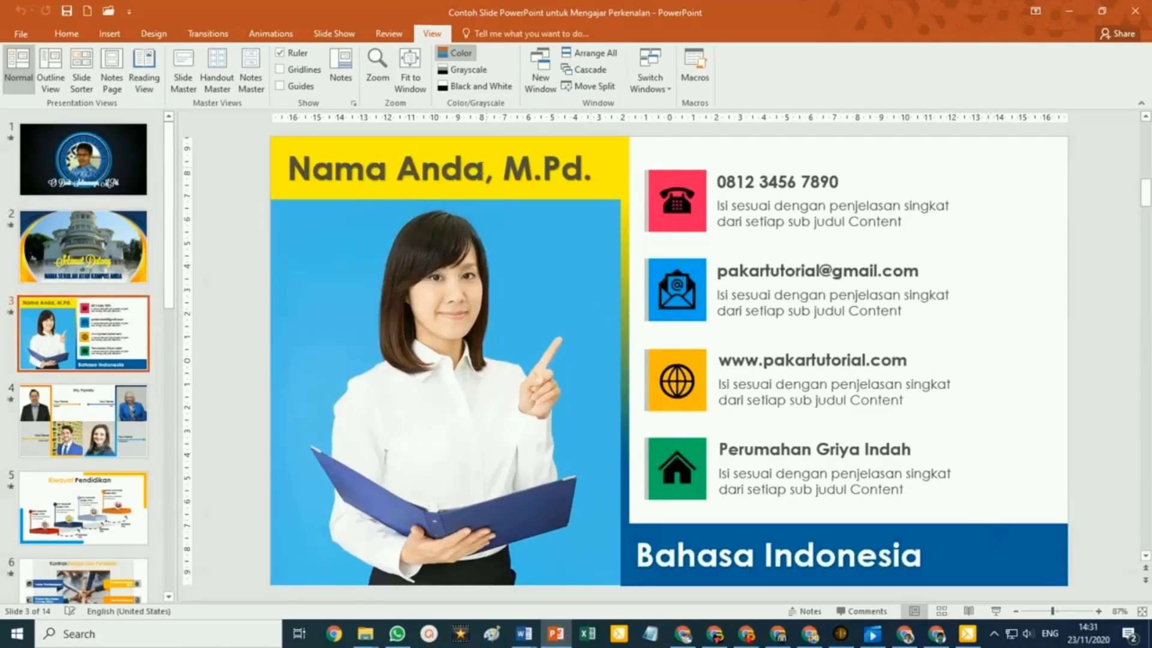
Create a new presentation and switch its slide to the Blank layout
{"action": "left_click", "coordinate": [87, 12]}
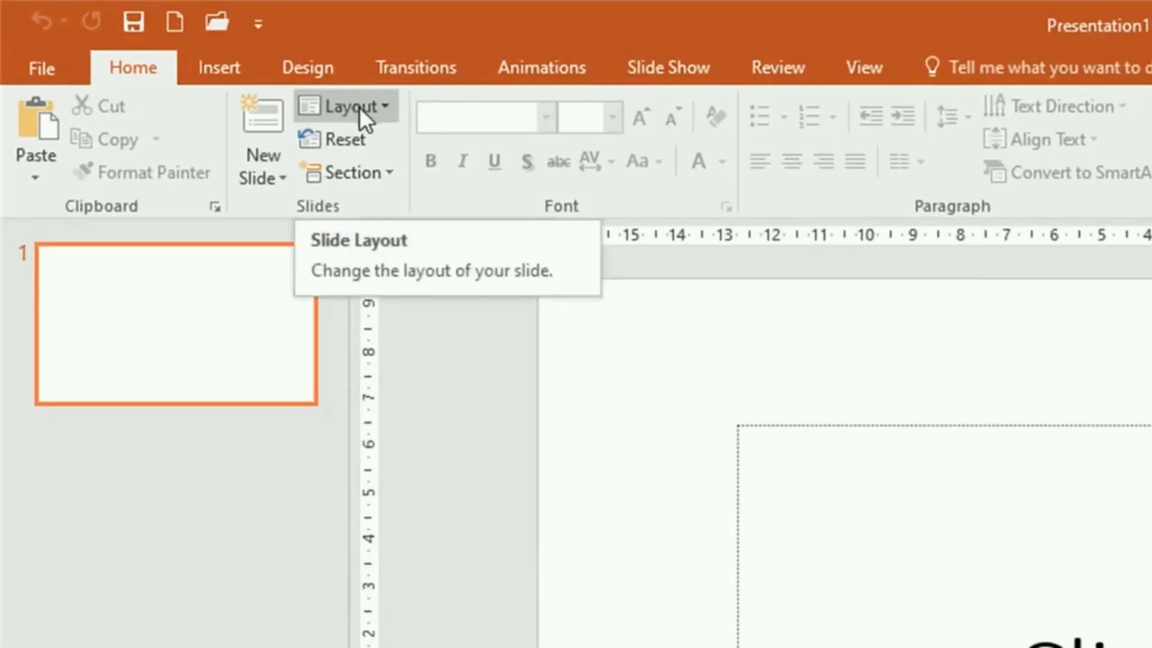
{"action": "left_click", "coordinate": [383, 110]}
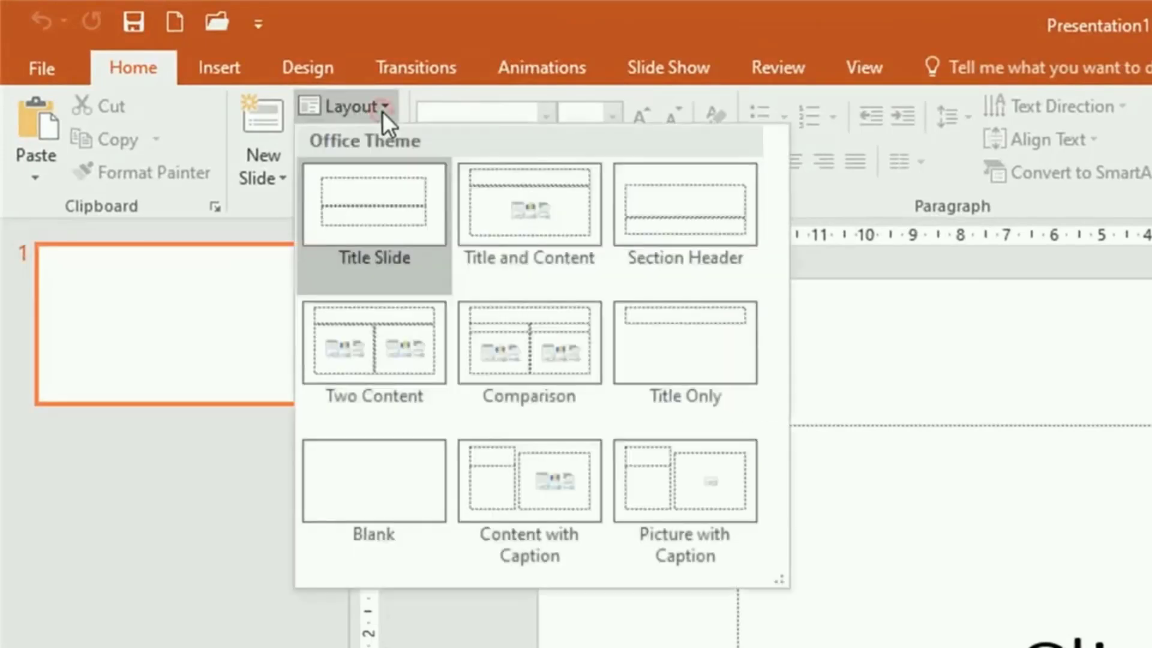
{"action": "left_click", "coordinate": [376, 488]}
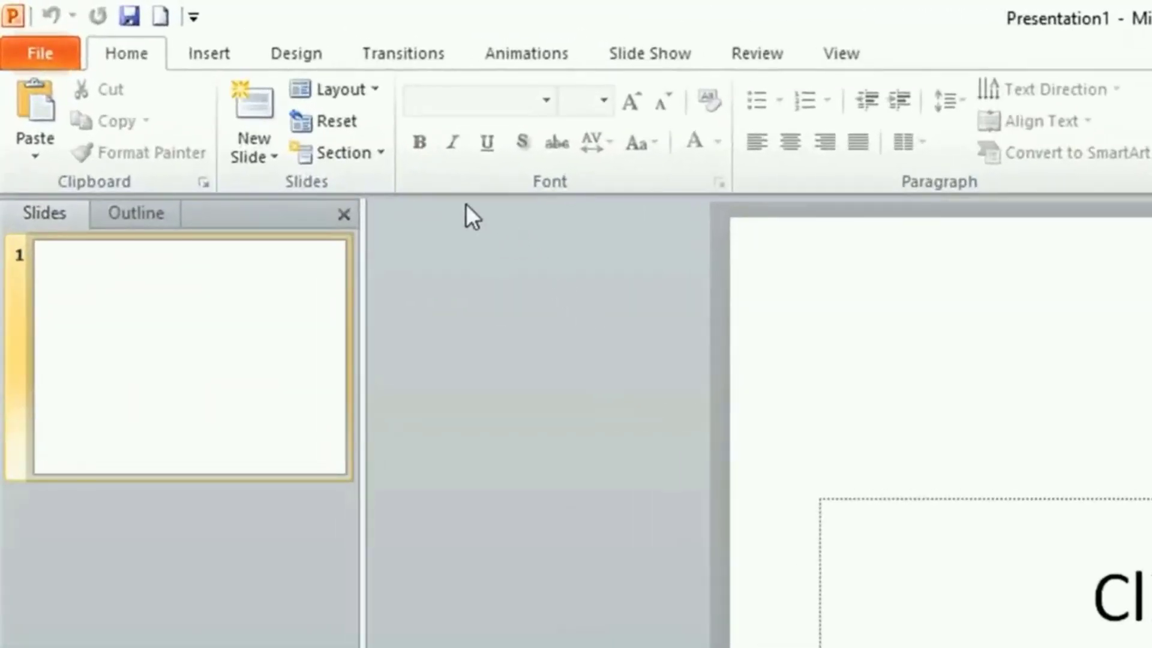
Set the slide size to On-screen Show (16:9), 25,4 × 14,29 cm, in Page Setup
{"action": "left_click", "coordinate": [313, 54]}
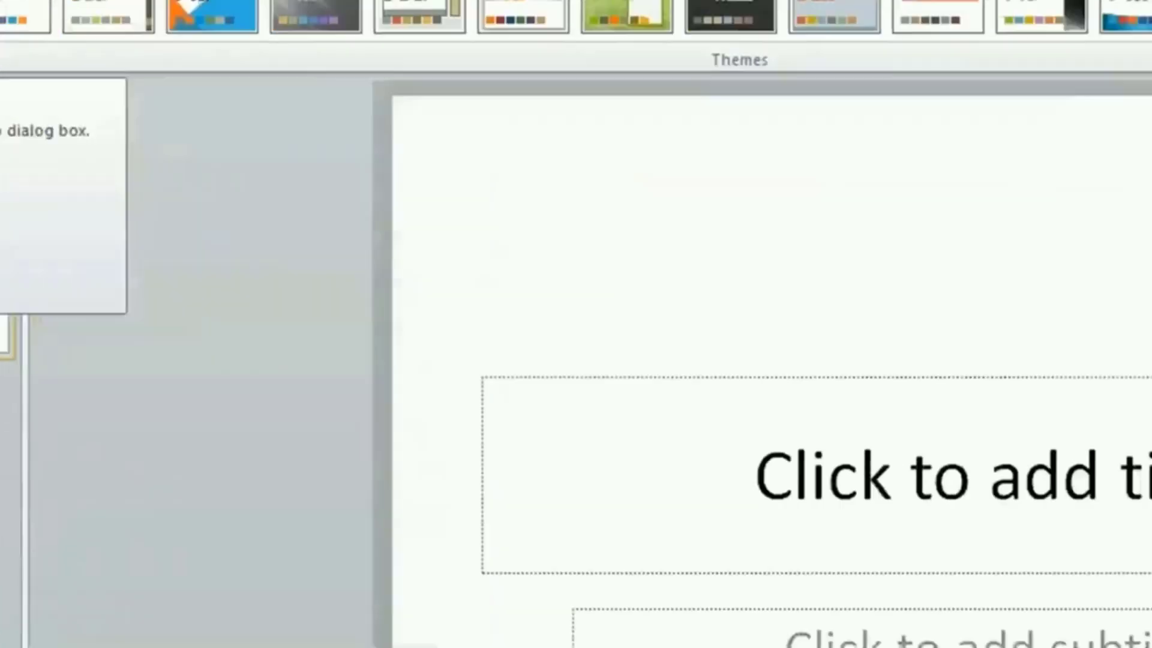
{"action": "left_click", "coordinate": [32, 107]}
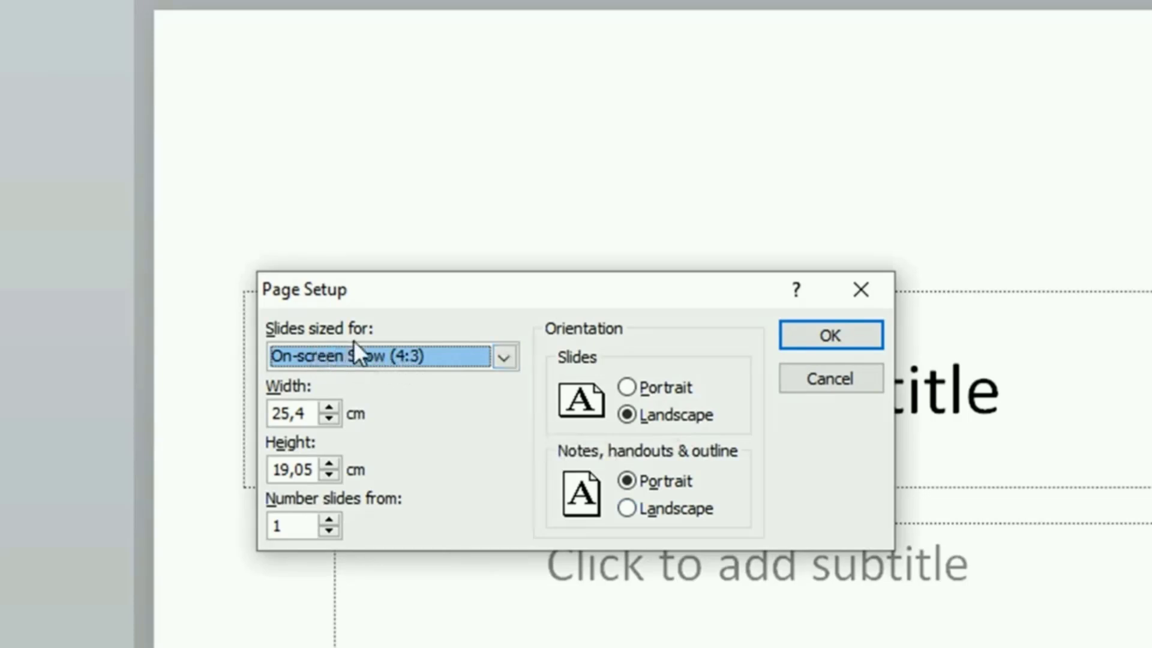
{"action": "left_click", "coordinate": [504, 359]}
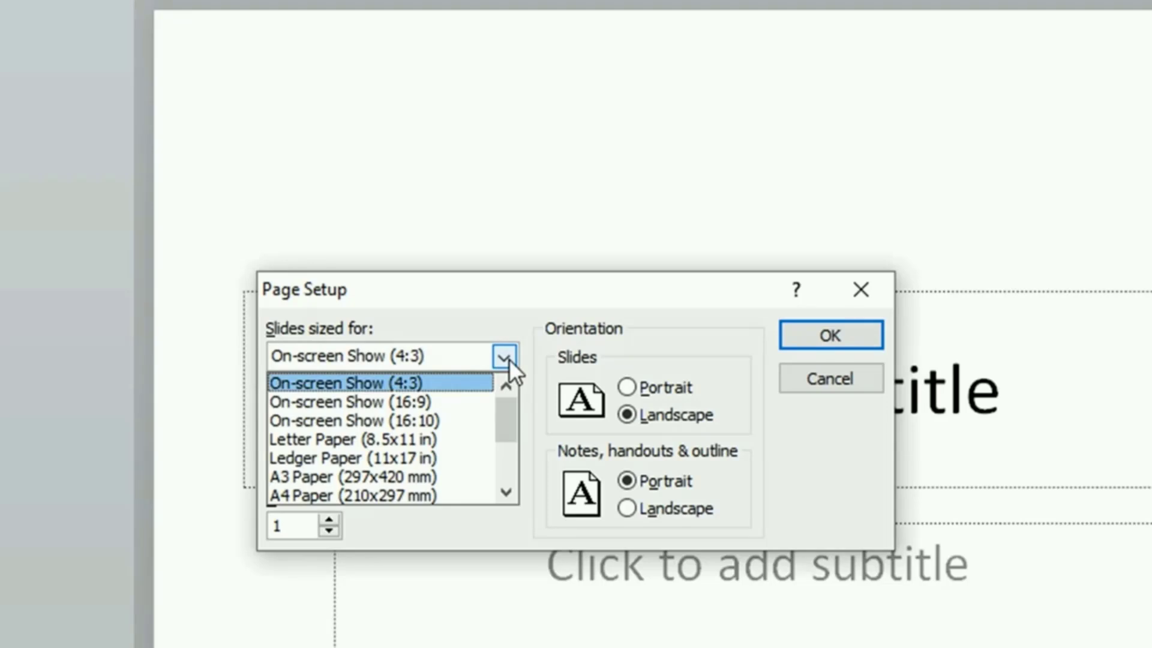
{"action": "left_click", "coordinate": [428, 401]}
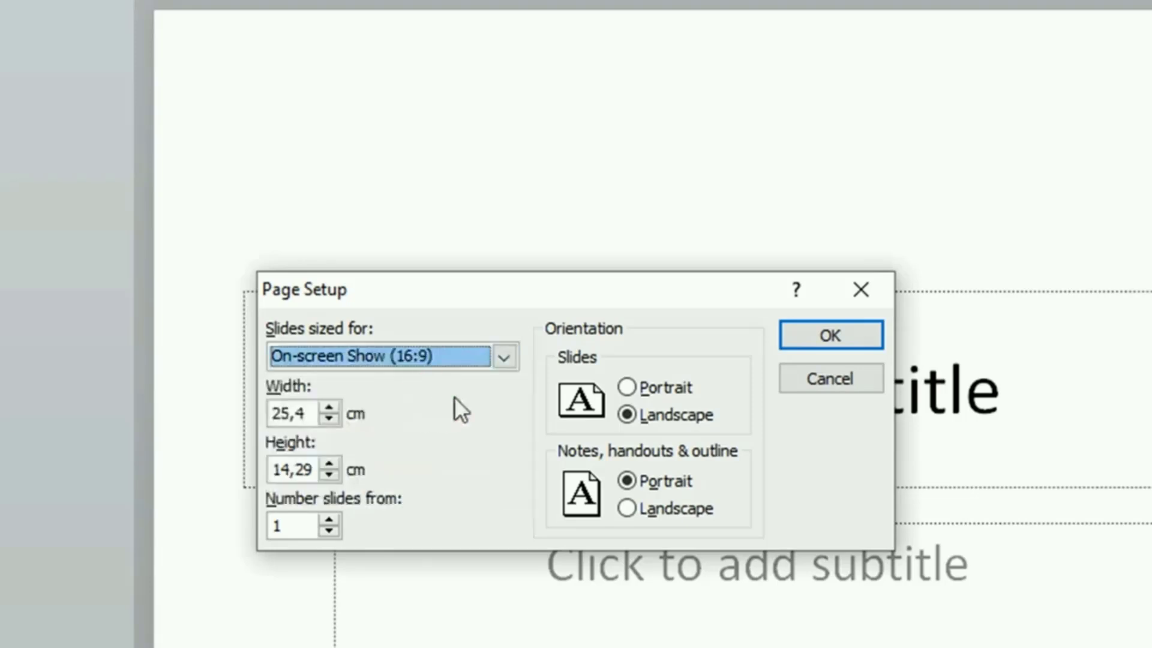
{"action": "left_click", "coordinate": [846, 337]}
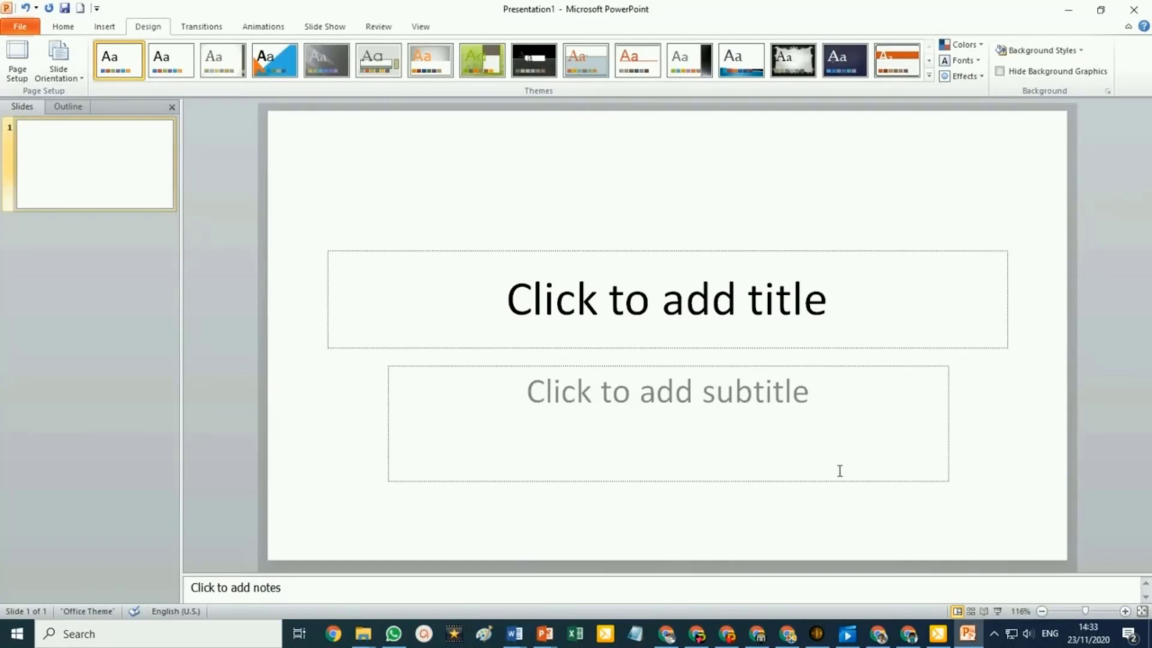
Bring the other Presentation1 window to the front and show the Insert Shapes gallery
{"action": "left_click", "coordinate": [545, 633]}
{"action": "left_click", "coordinate": [628, 600]}
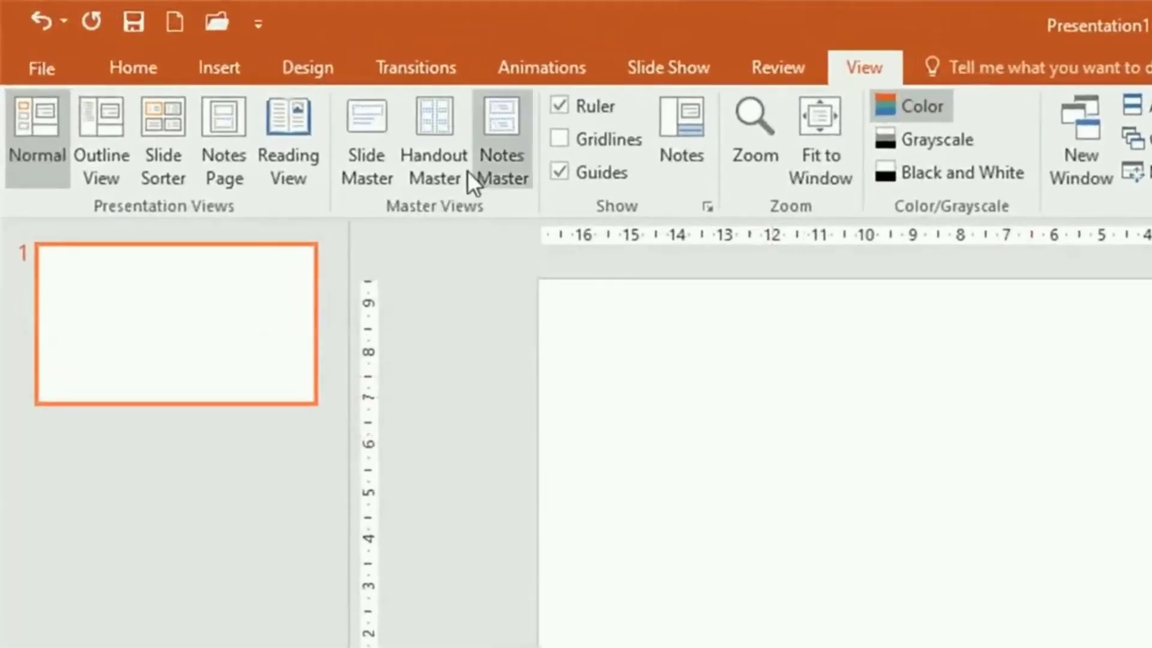
{"action": "left_click", "coordinate": [224, 64]}
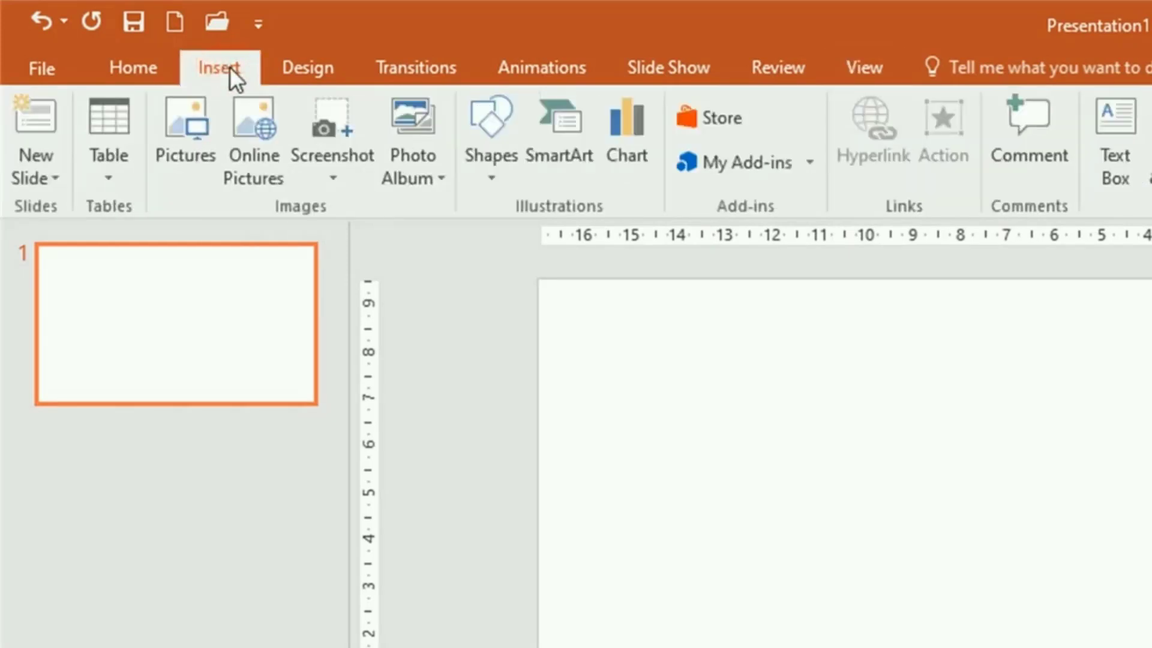
{"action": "left_click", "coordinate": [504, 179]}
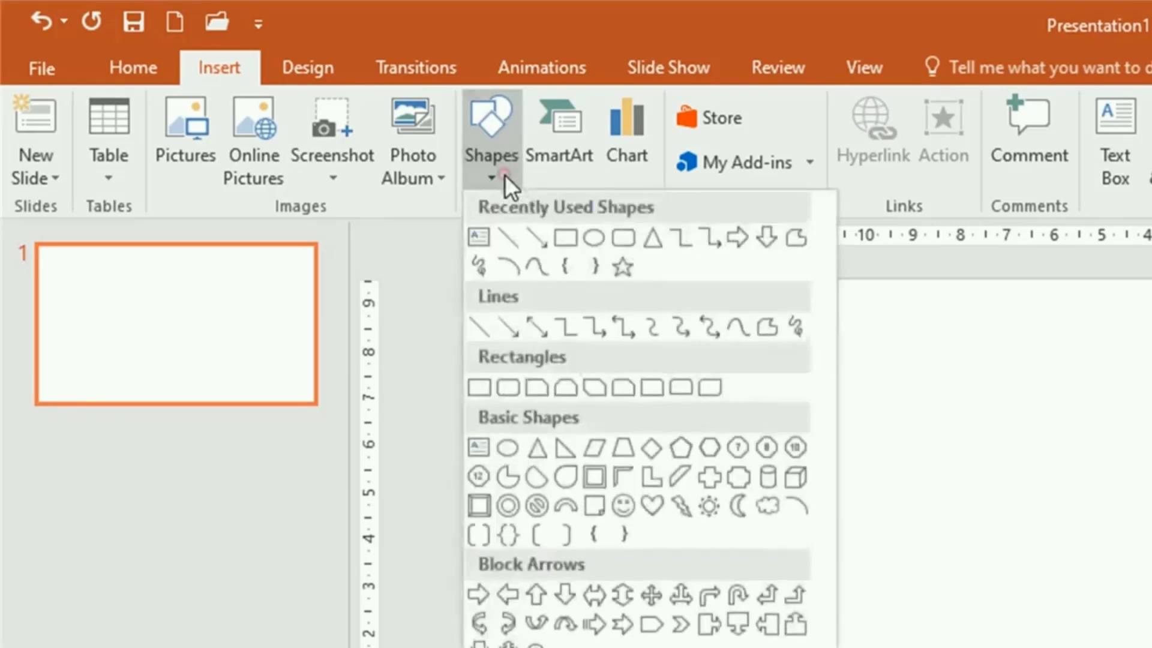
Draw a wide rectangle at the slide's upper right with orange fill and no outline
{"action": "left_click", "coordinate": [477, 389]}
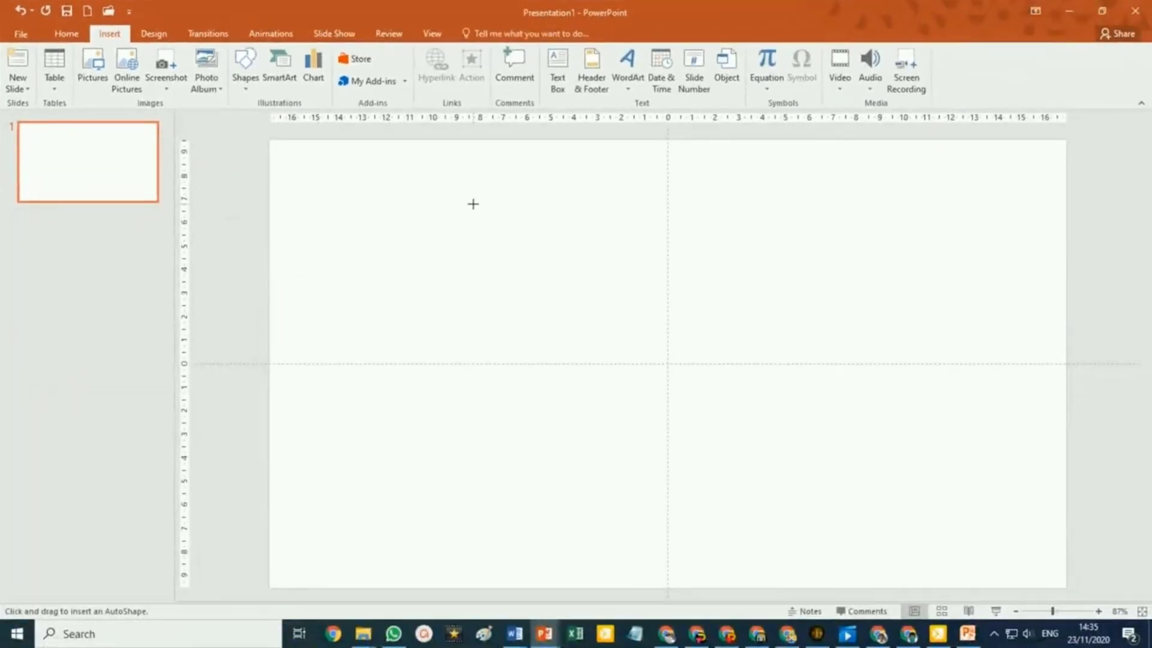
{"action": "mouse_move", "coordinate": [675, 159]}
{"action": "left_mouse_down"}
{"action": "mouse_move", "coordinate": [688, 220]}
{"action": "mouse_move", "coordinate": [1067, 246]}
{"action": "left_mouse_up"}
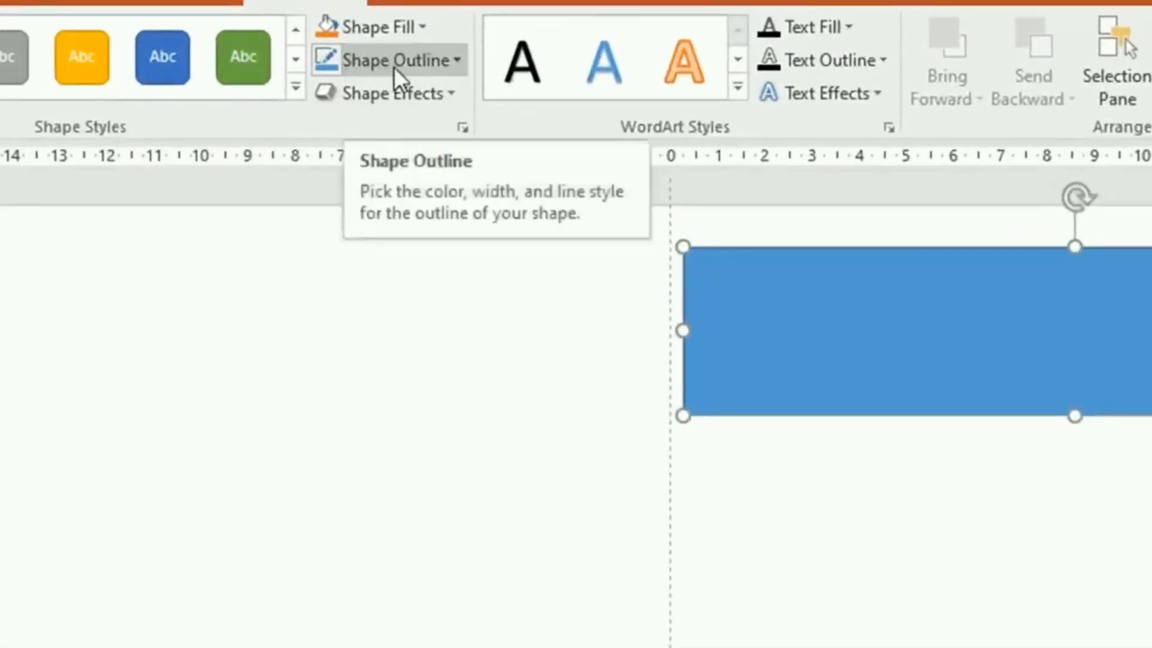
{"action": "left_click", "coordinate": [456, 60]}
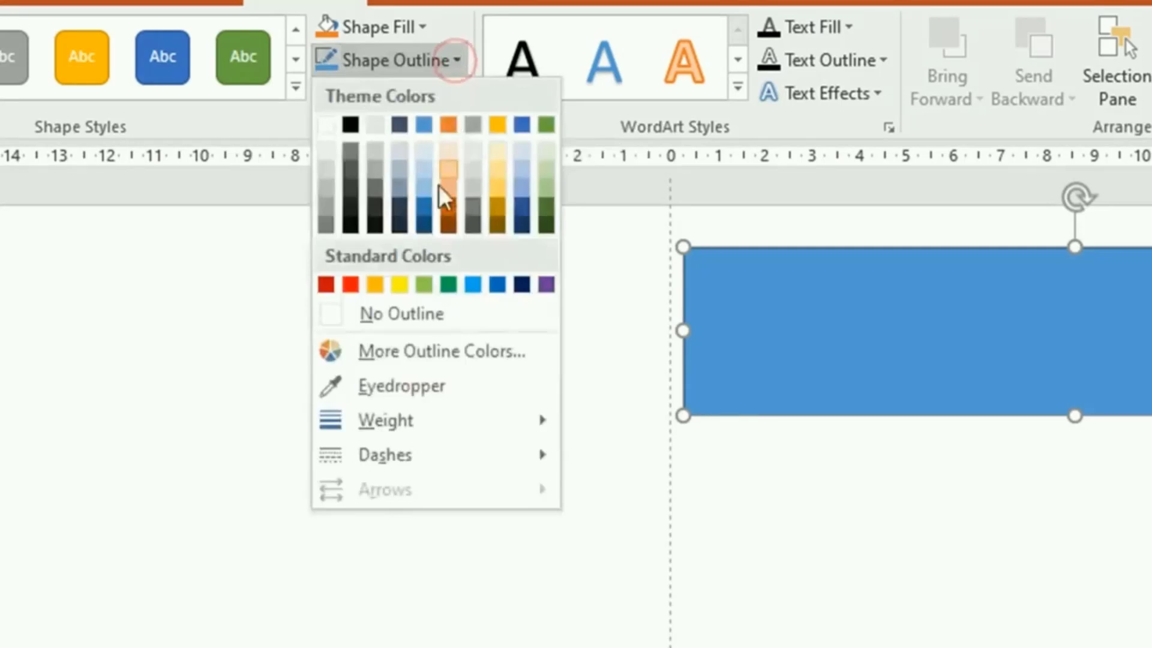
{"action": "left_click", "coordinate": [434, 313]}
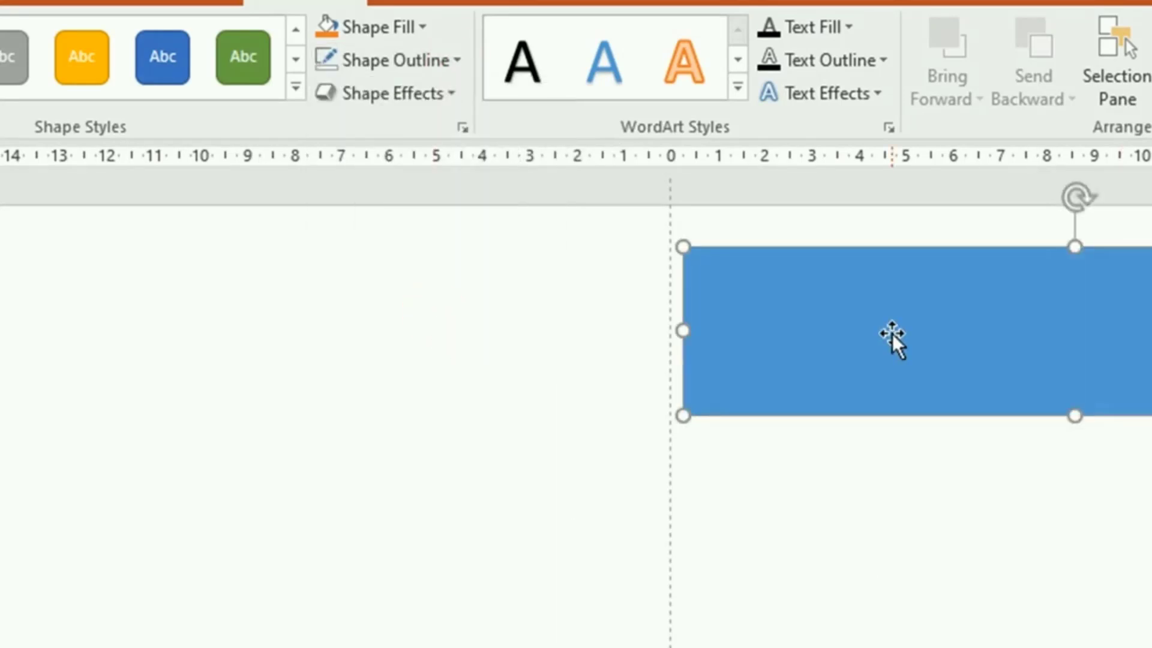
{"action": "left_click", "coordinate": [423, 27]}
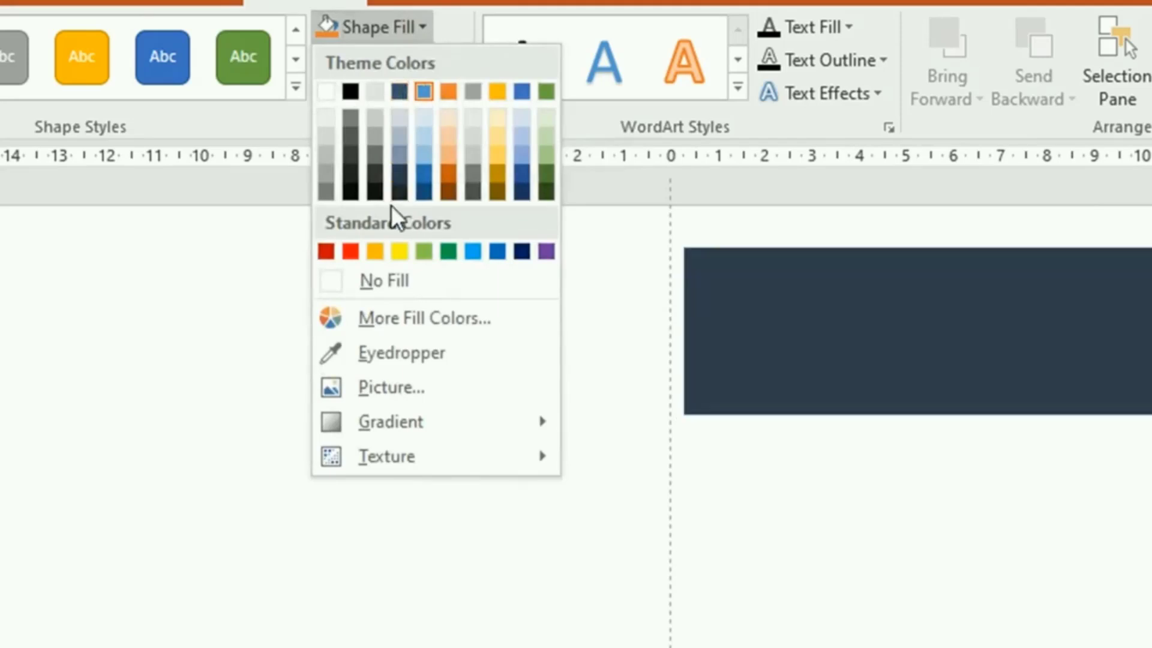
{"action": "left_click", "coordinate": [372, 251]}
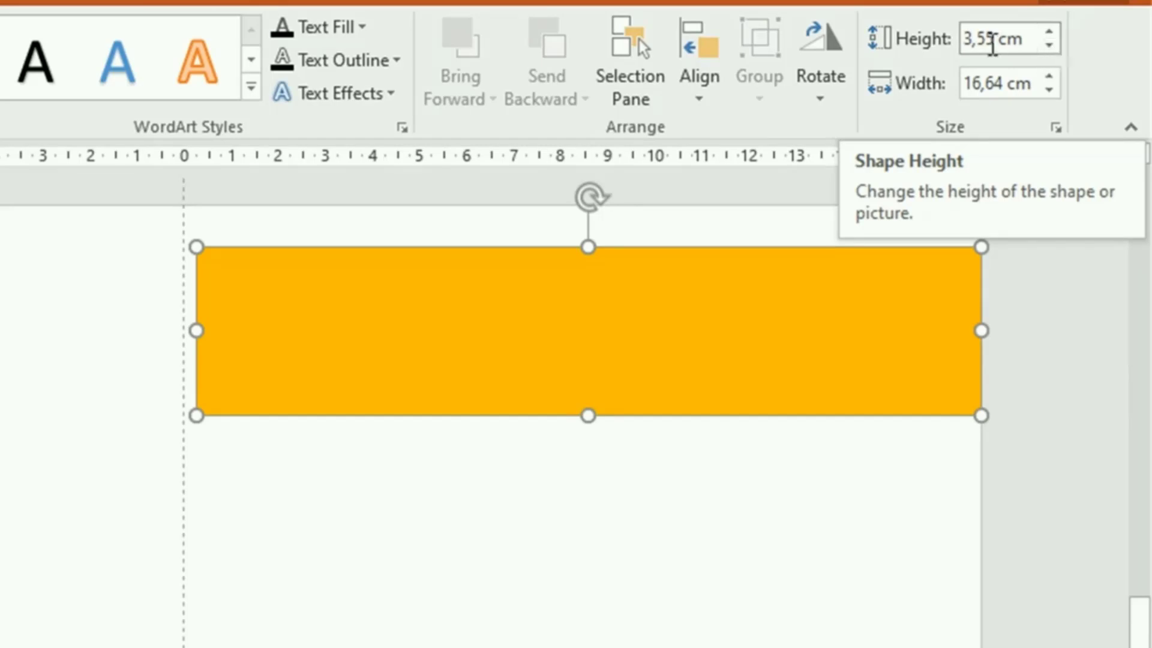
Reduce the orange rectangle's height to 2,6 cm with the height spinner
{"action": "triple_click", "coordinate": [991, 40]}
{"action": "left_click", "coordinate": [1049, 48]}
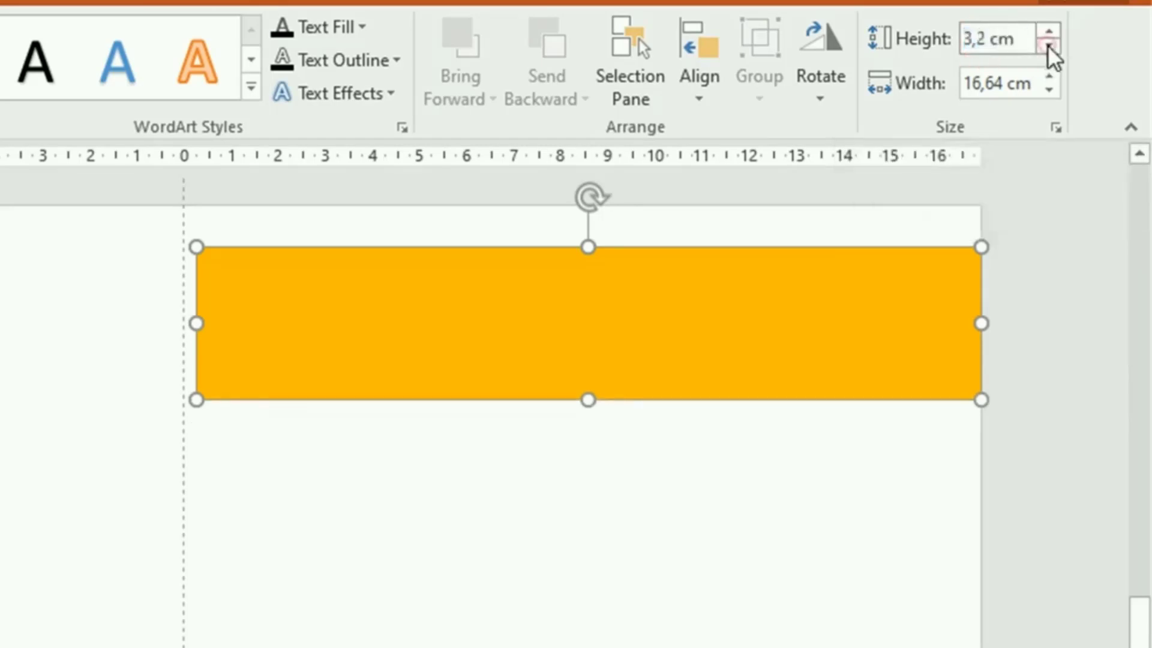
{"action": "left_click", "coordinate": [1050, 48]}
{"action": "left_click", "coordinate": [1049, 48]}
{"action": "left_click", "coordinate": [1049, 48]}
{"action": "left_click", "coordinate": [1049, 48]}
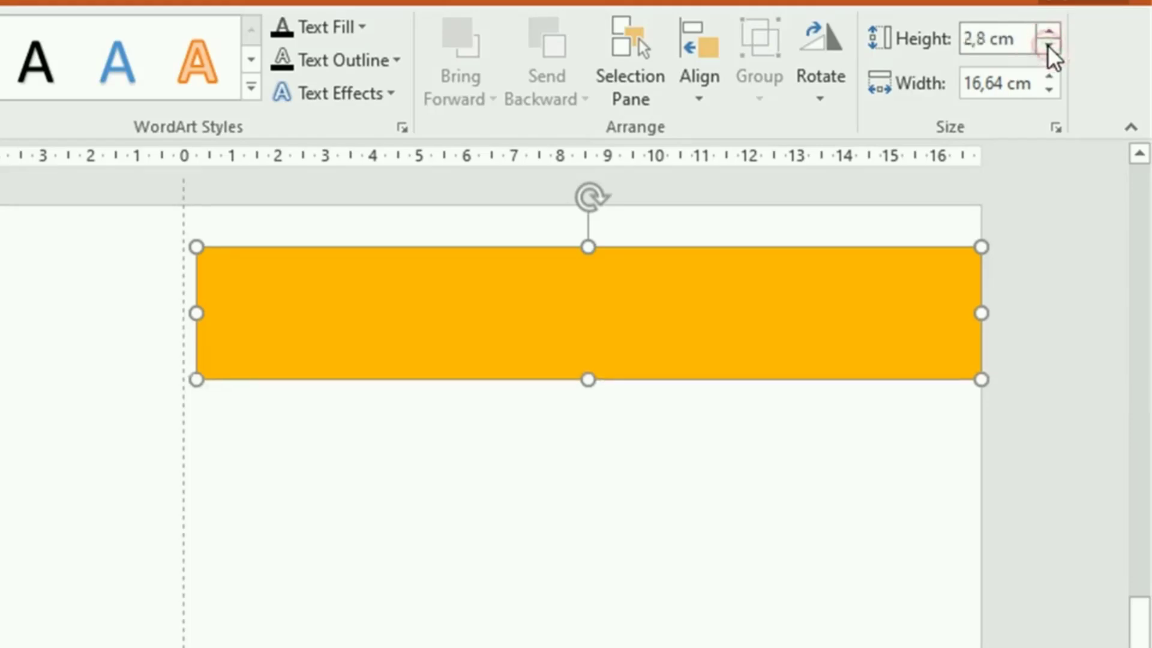
{"action": "left_click", "coordinate": [1049, 48]}
{"action": "left_click", "coordinate": [1050, 48]}
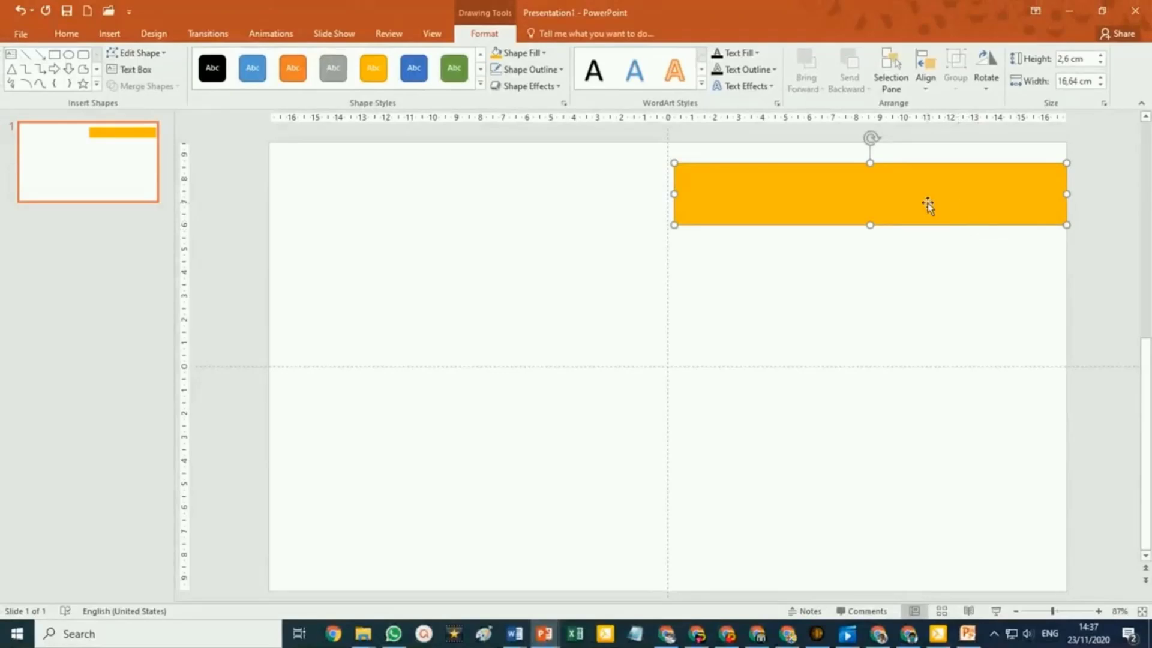
Move the orange bar flush into the slide's top-left corner
{"action": "left_click_drag", "start_coordinate": [927, 204], "coordinate": [526, 189]}
{"action": "left_click_drag", "start_coordinate": [519, 187], "coordinate": [520, 181]}
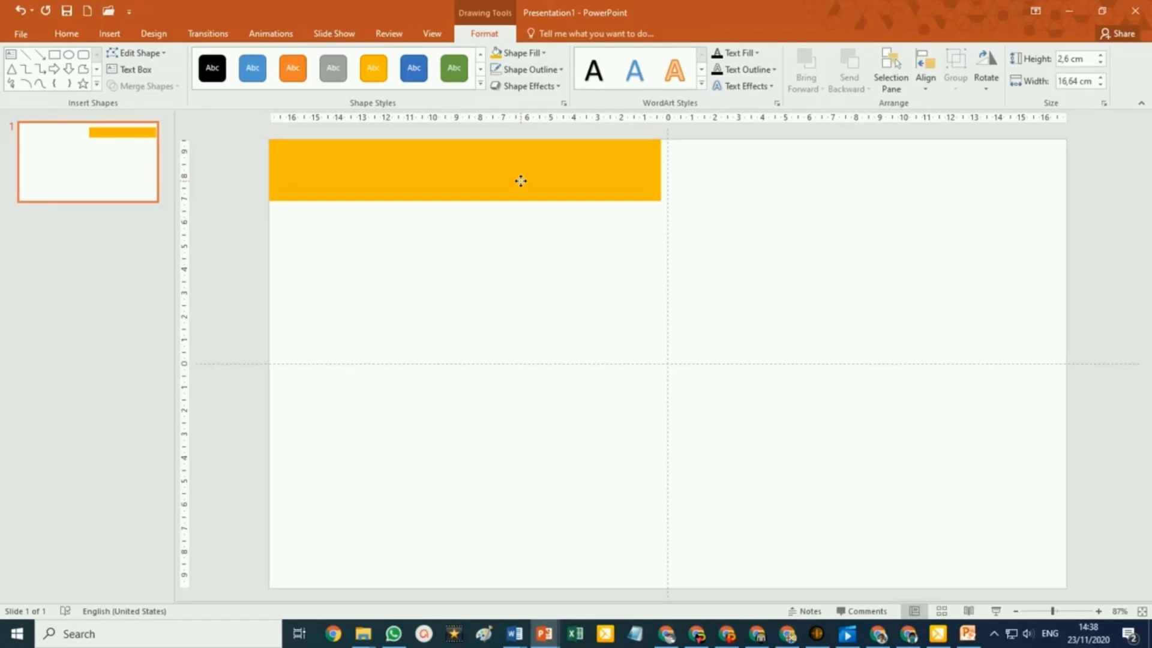
{"action": "left_click_drag", "start_coordinate": [520, 181], "coordinate": [520, 180]}
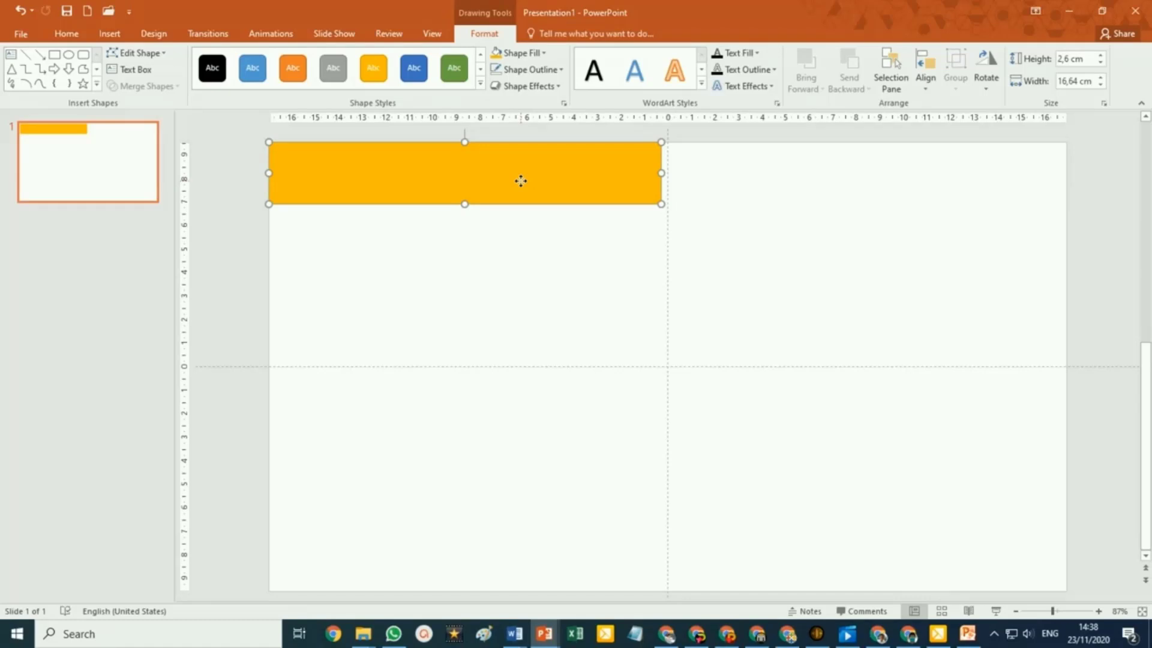
Copy the orange bar to the bottom-right corner and narrow the top bar to 15,15 cm
{"action": "left_click_drag", "start_coordinate": [521, 181], "coordinate": [754, 544]}
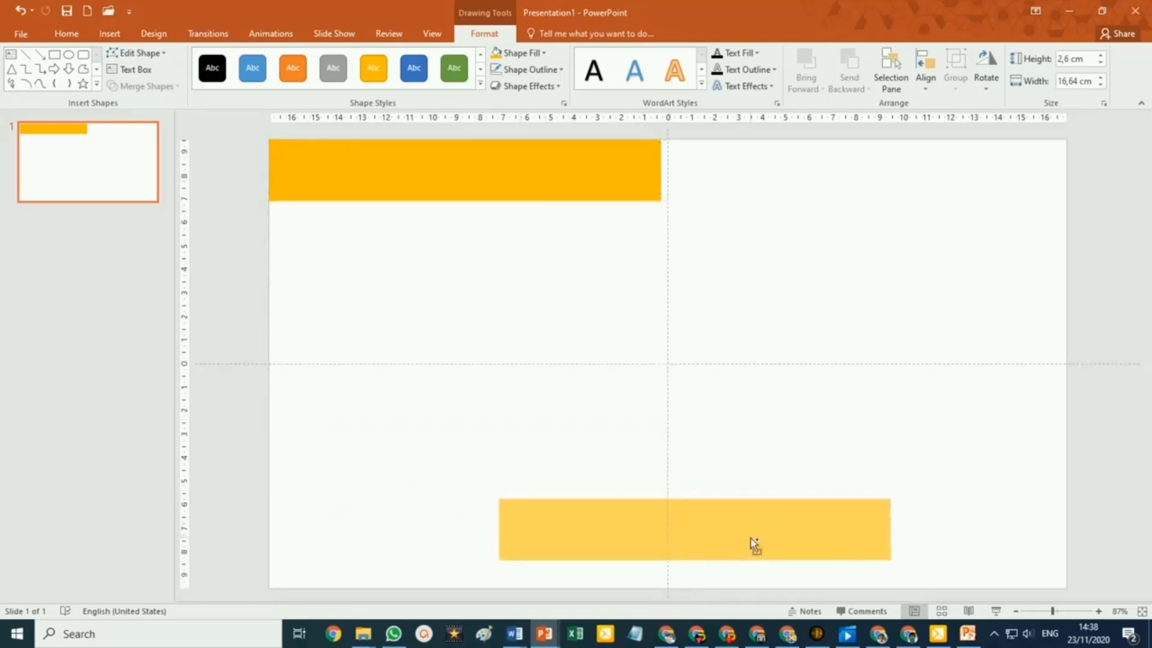
{"action": "left_click_drag", "start_coordinate": [755, 545], "coordinate": [927, 563]}
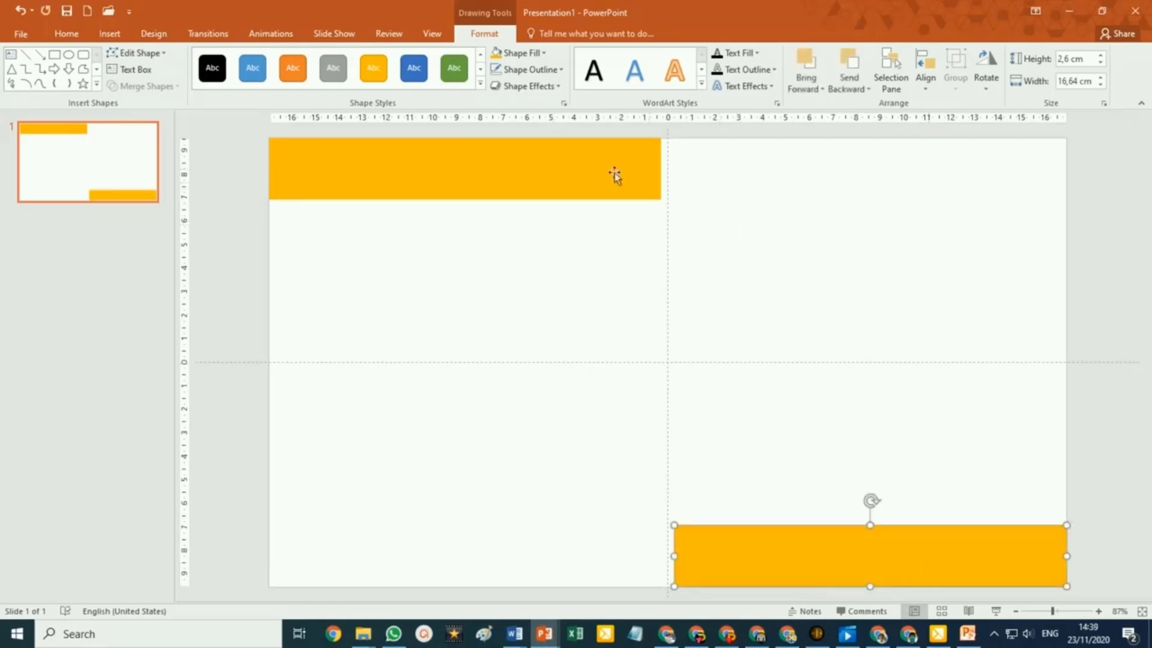
{"action": "left_click", "coordinate": [476, 172]}
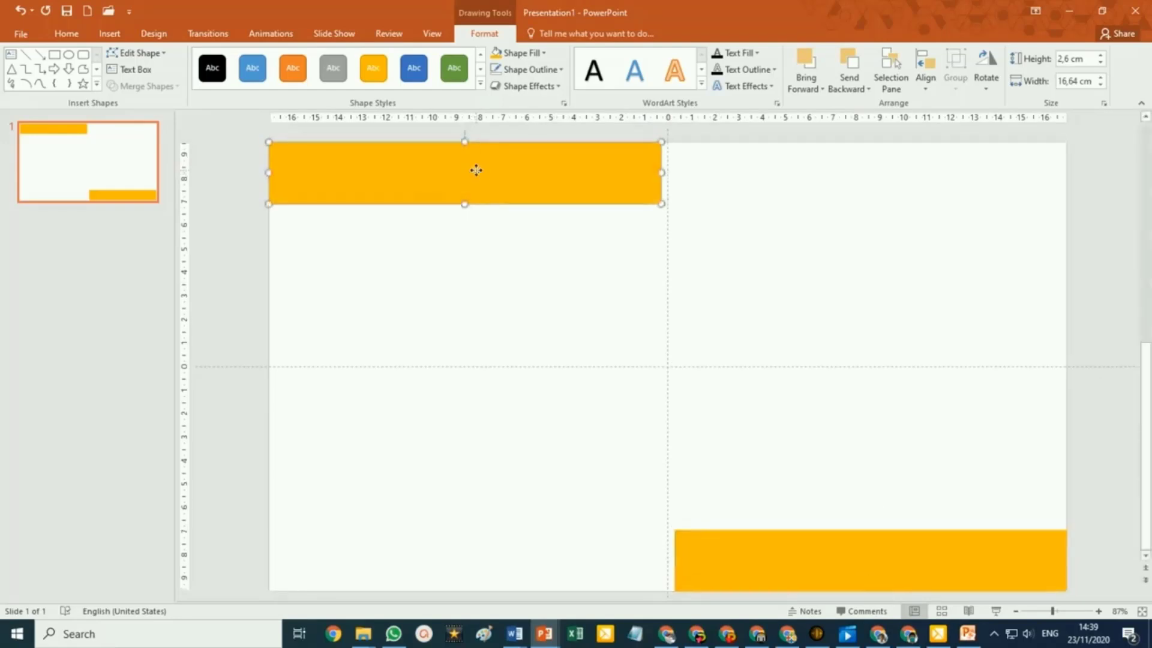
{"action": "left_click_drag", "start_coordinate": [658, 173], "coordinate": [626, 172]}
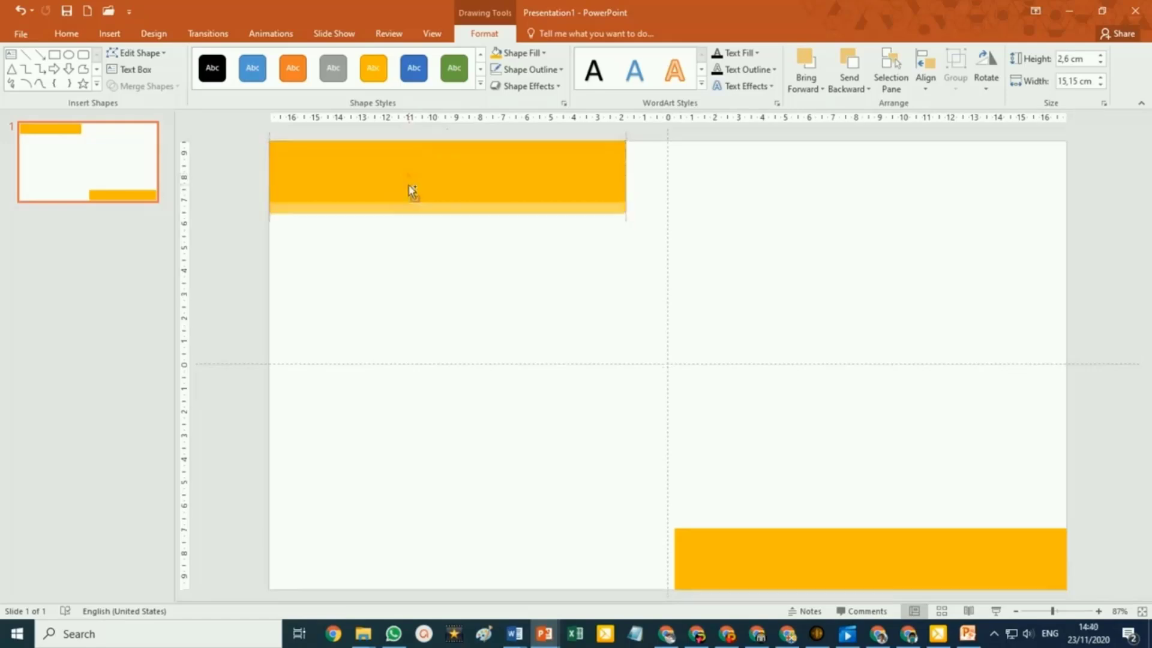
Duplicate the top bar into a thin vertical strip stretched down 13,85 cm to the bottom bar
{"action": "left_click_drag", "start_coordinate": [409, 179], "coordinate": [332, 236]}
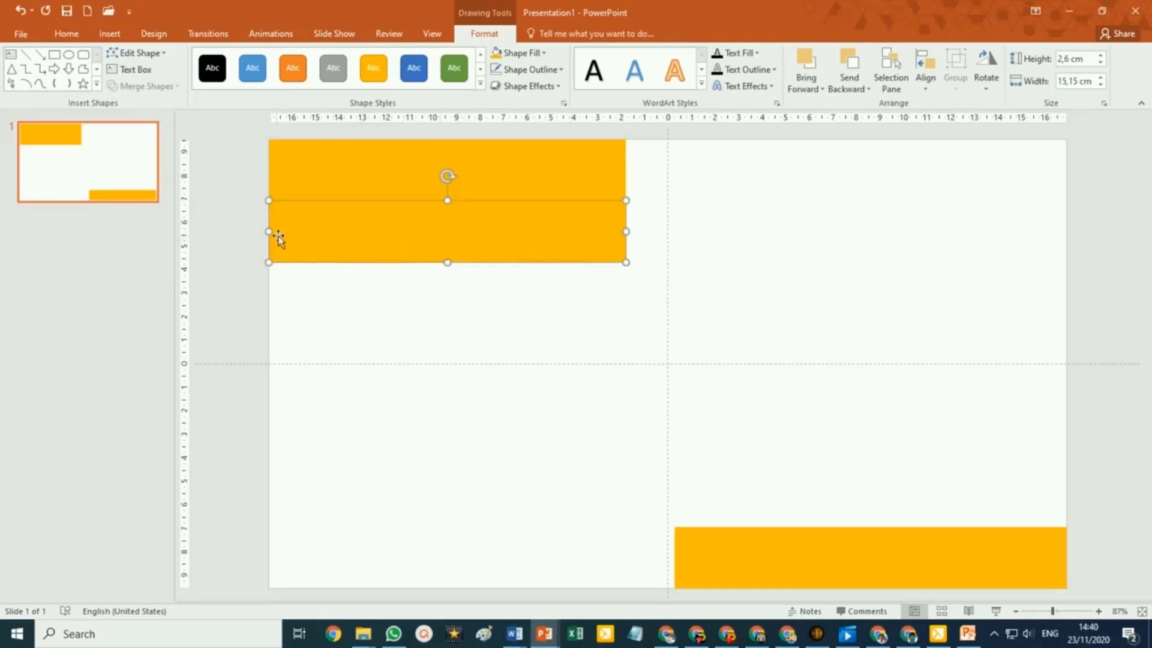
{"action": "left_click_drag", "start_coordinate": [268, 231], "coordinate": [613, 240]}
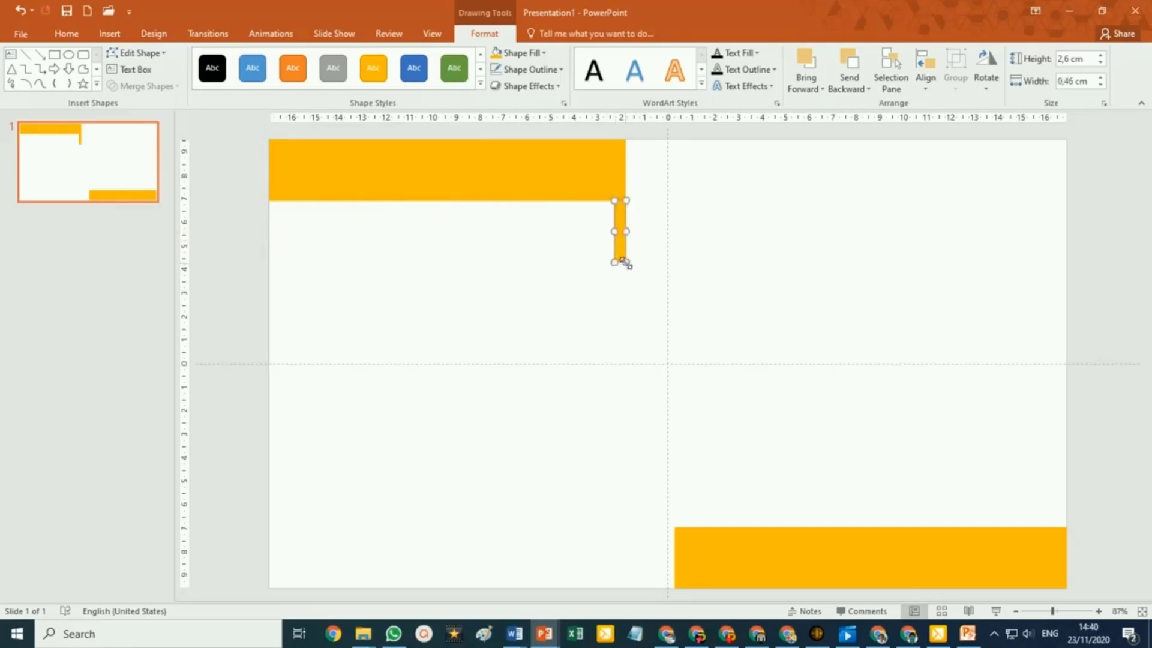
{"action": "left_click_drag", "start_coordinate": [624, 262], "coordinate": [624, 527]}
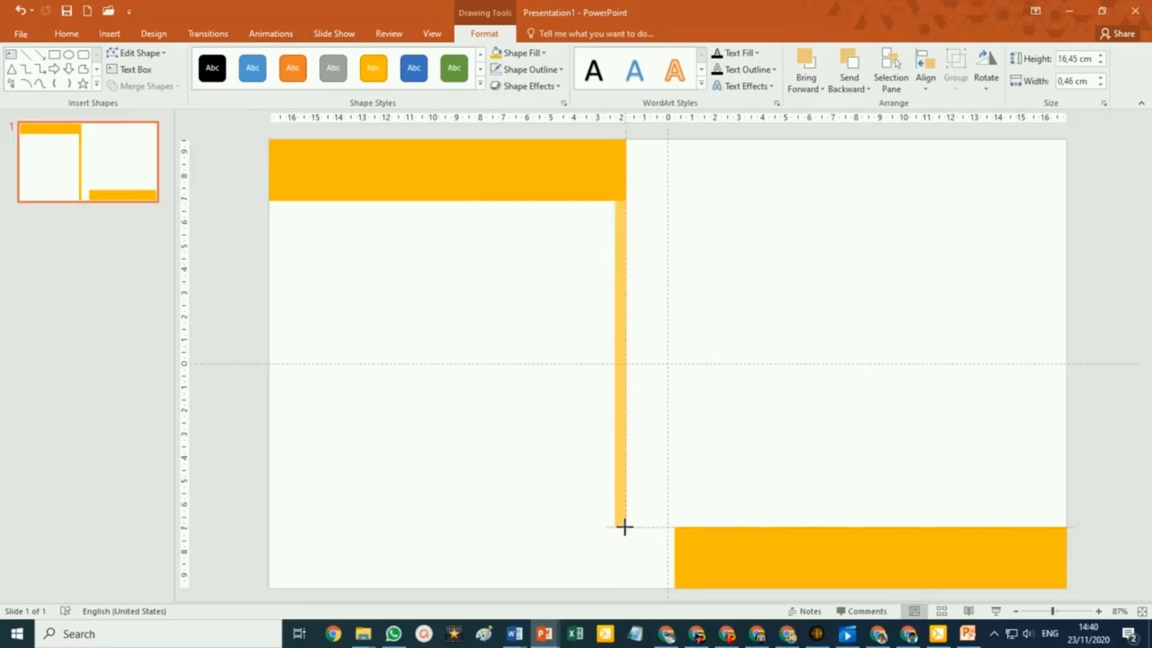
{"action": "left_click_drag", "start_coordinate": [624, 527], "coordinate": [624, 527]}
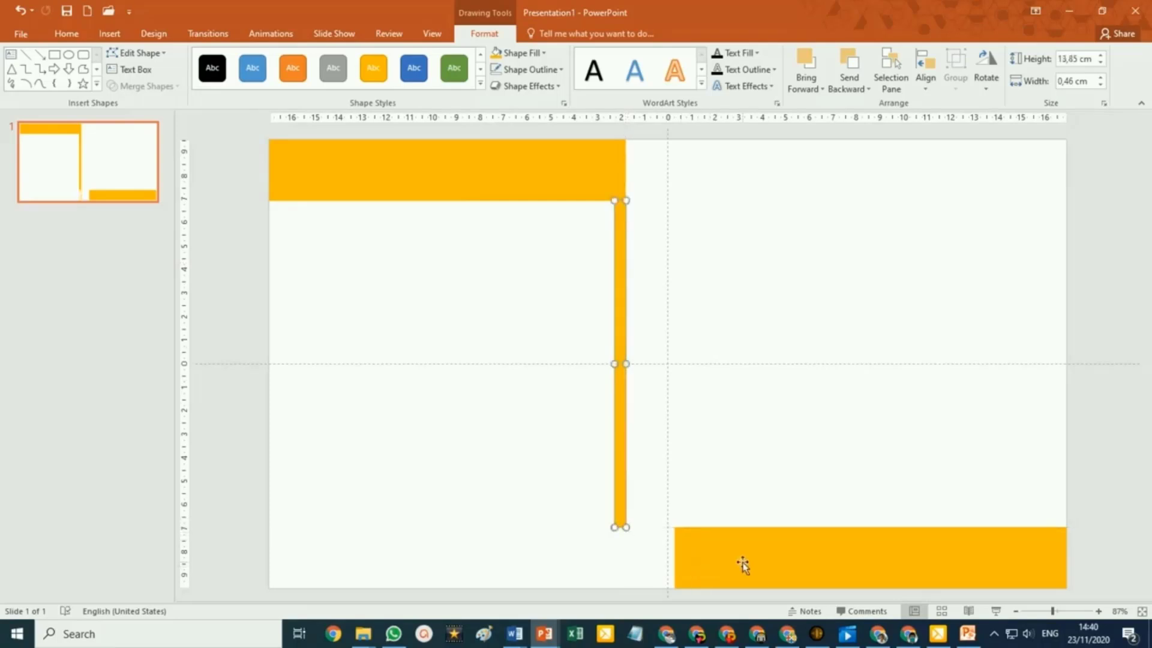
Extend the bottom bar leftward to meet the vertical strip, about 19,18 cm wide
{"action": "left_click", "coordinate": [1013, 567]}
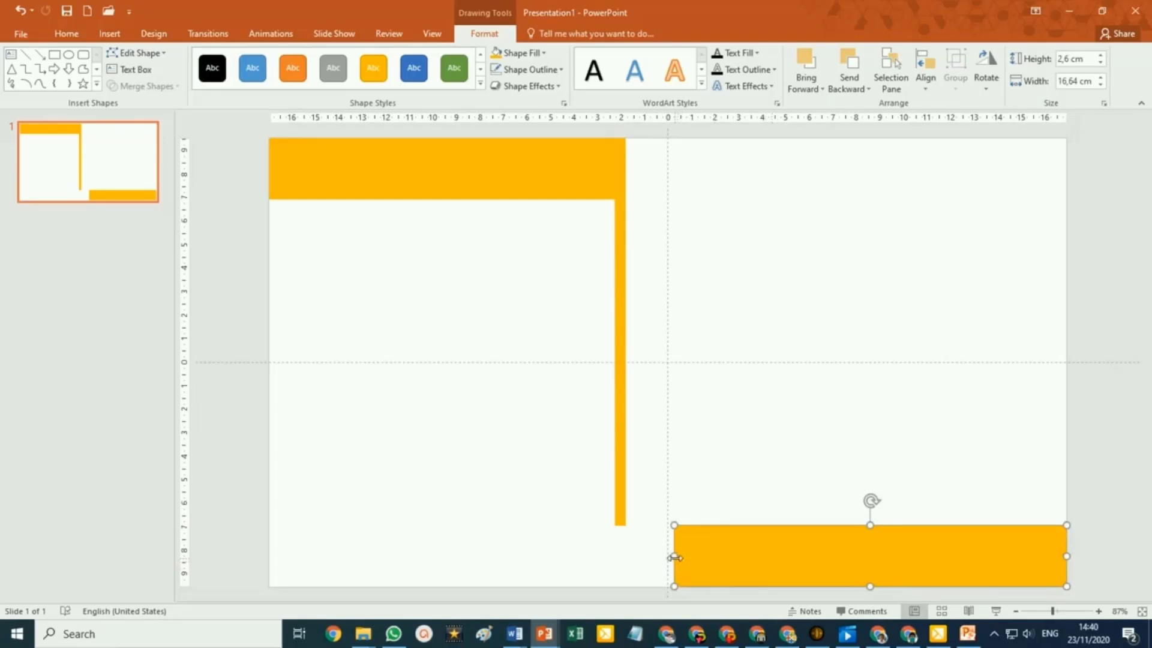
{"action": "left_click_drag", "start_coordinate": [674, 557], "coordinate": [626, 561]}
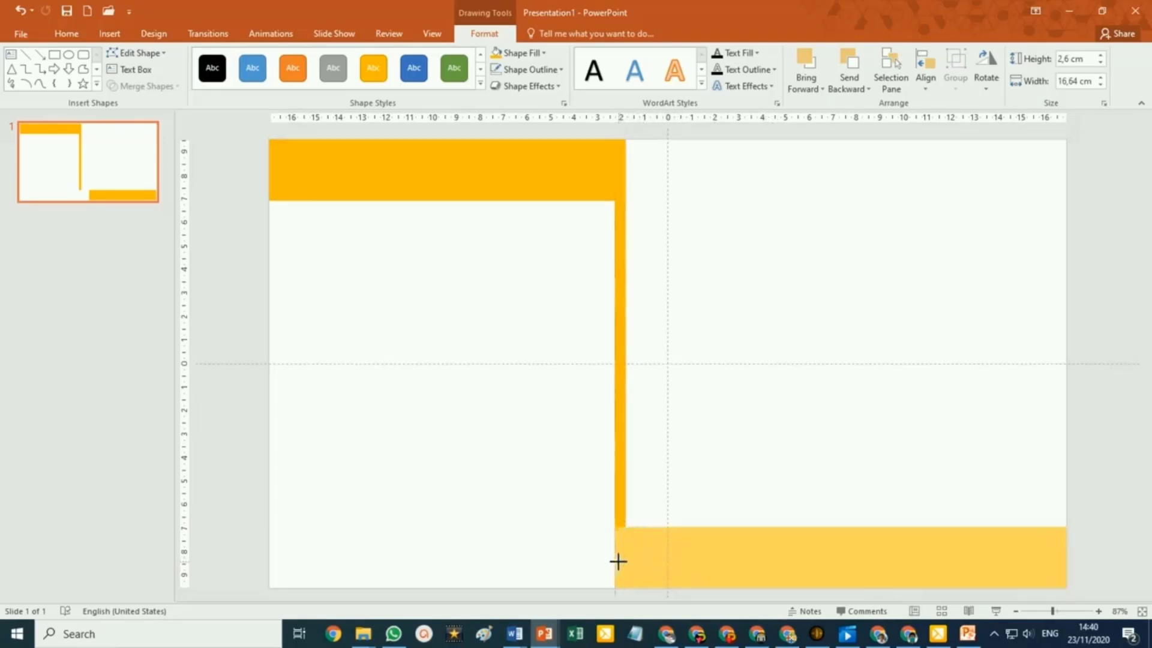
{"action": "left_click_drag", "start_coordinate": [627, 561], "coordinate": [618, 561]}
{"action": "left_click", "coordinate": [743, 460]}
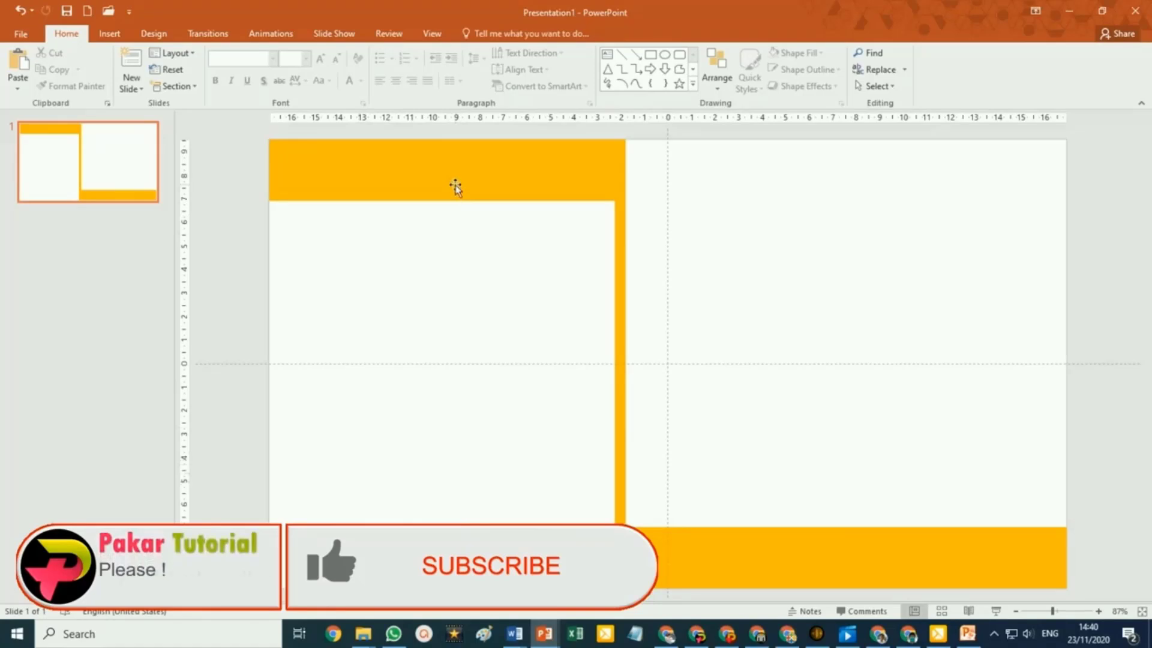
Fill the bottom bar with a red-orange swatch from the Standard colours in More Fill Colors
{"action": "left_click", "coordinate": [887, 563]}
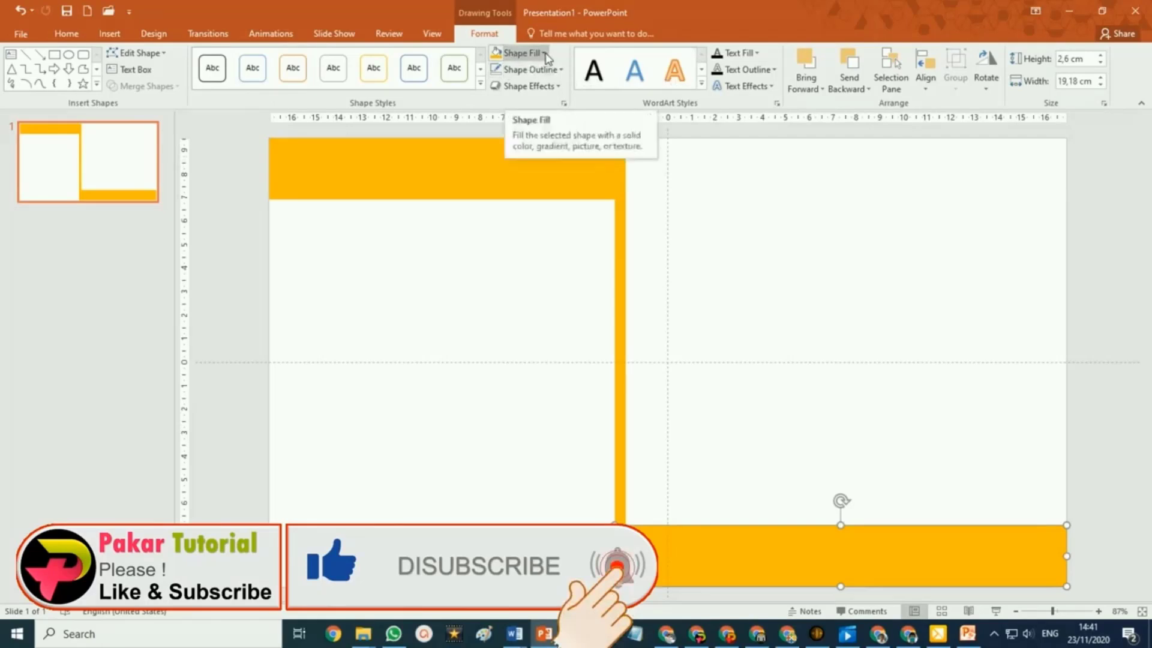
{"action": "left_click", "coordinate": [544, 53]}
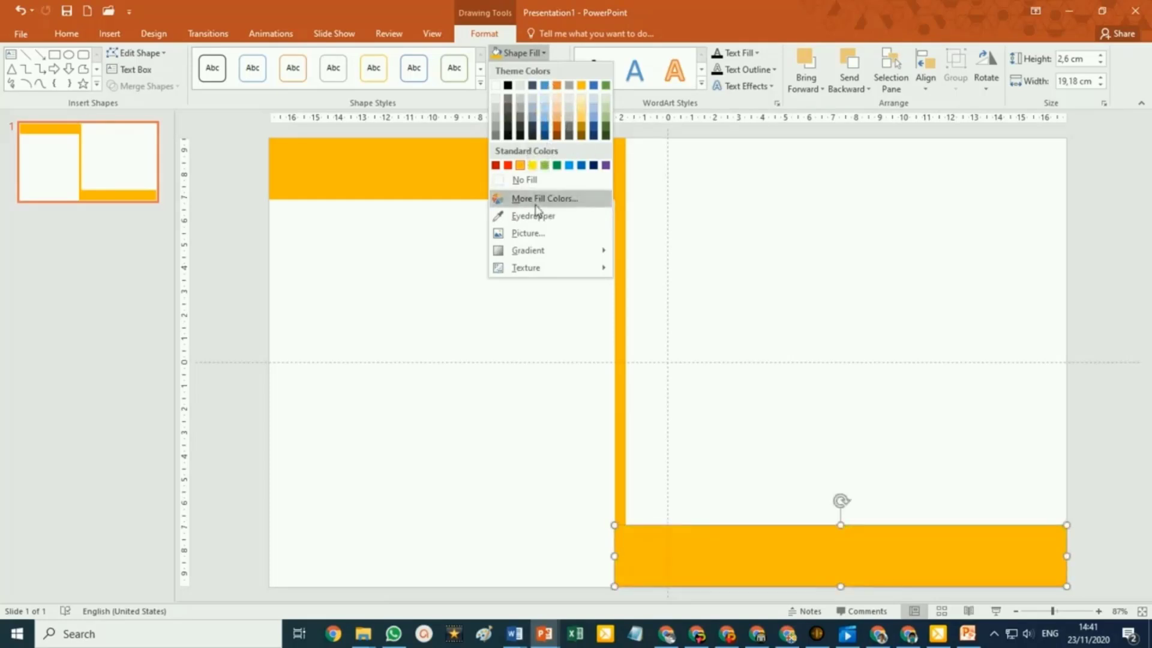
{"action": "left_click", "coordinate": [538, 201]}
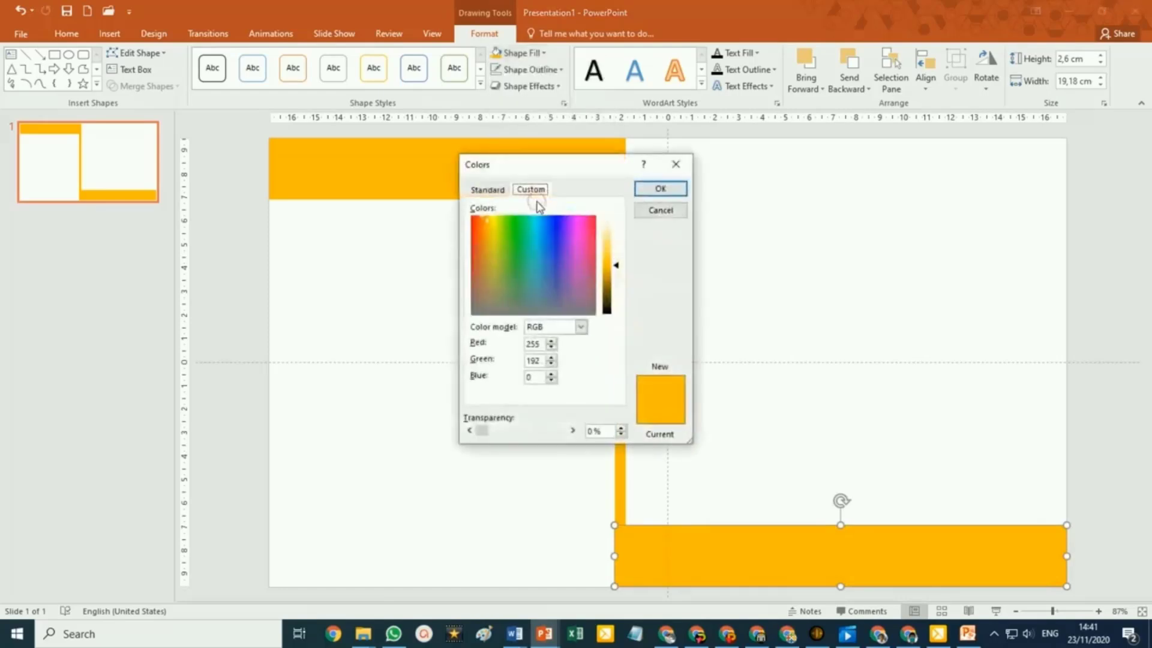
{"action": "left_click", "coordinate": [487, 190]}
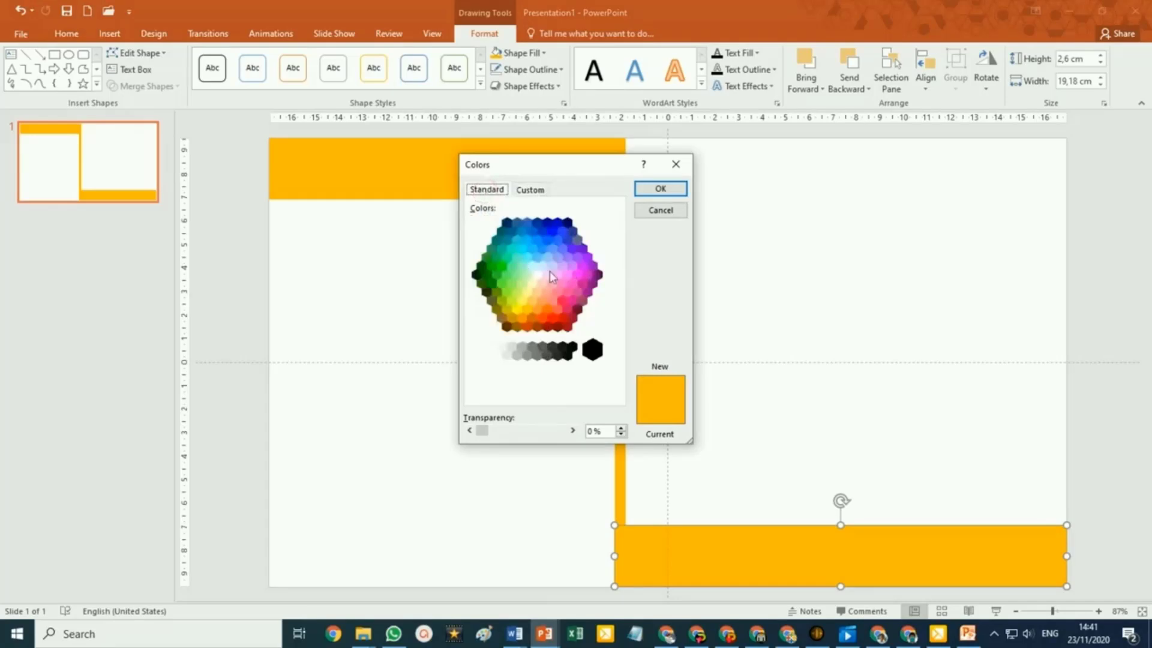
{"action": "left_click", "coordinate": [542, 318]}
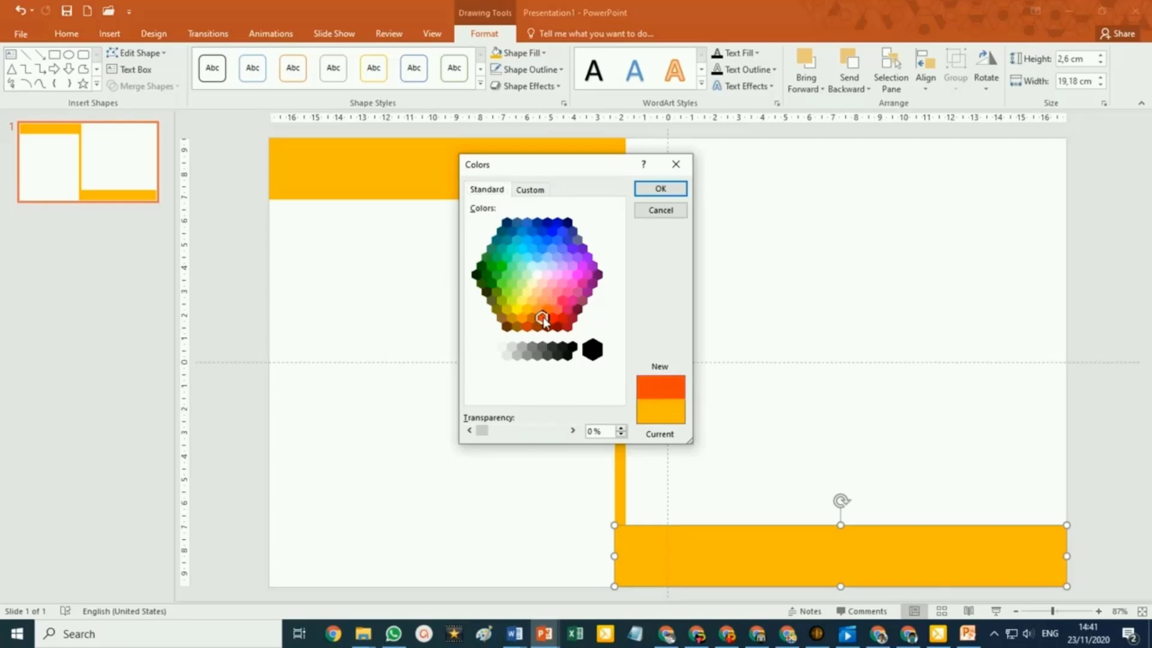
{"action": "left_click", "coordinate": [660, 189]}
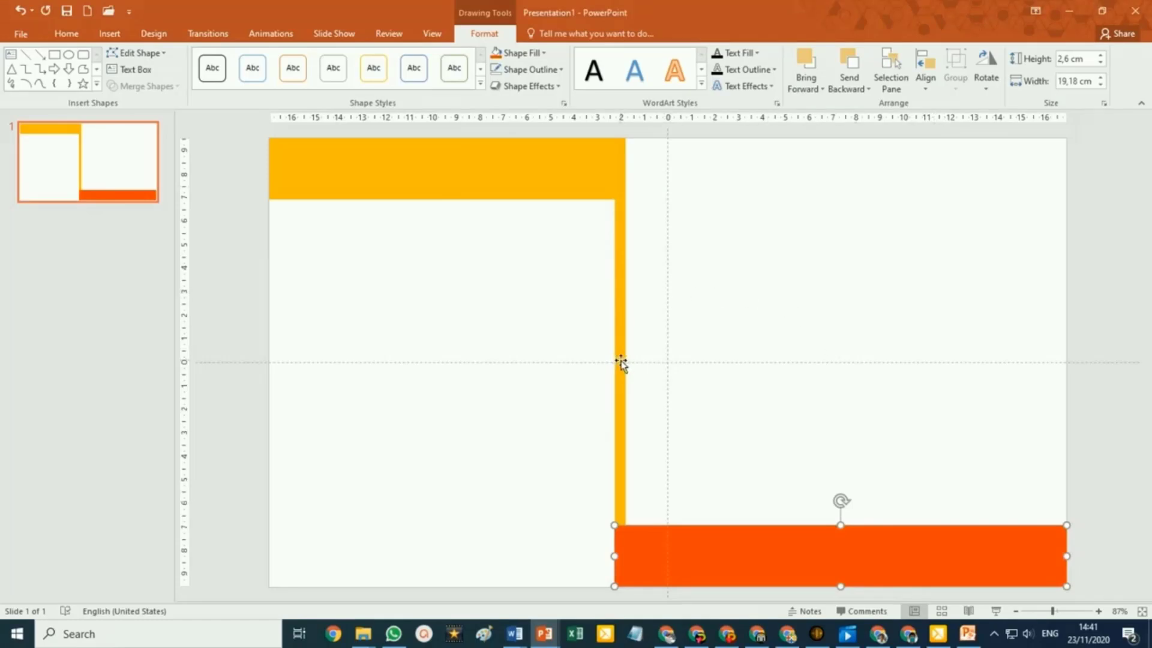
{"action": "left_click", "coordinate": [622, 361]}
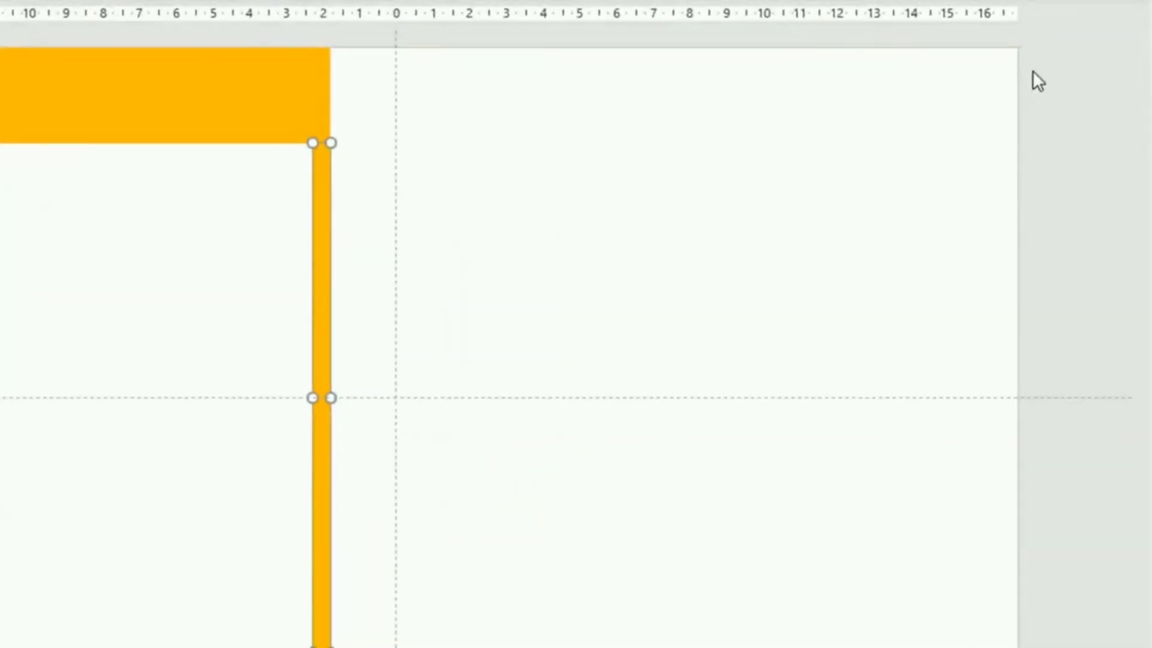
Show the Format Background pane and select the thin vertical bar to view its fill settings
{"action": "right_click", "coordinate": [1032, 70]}
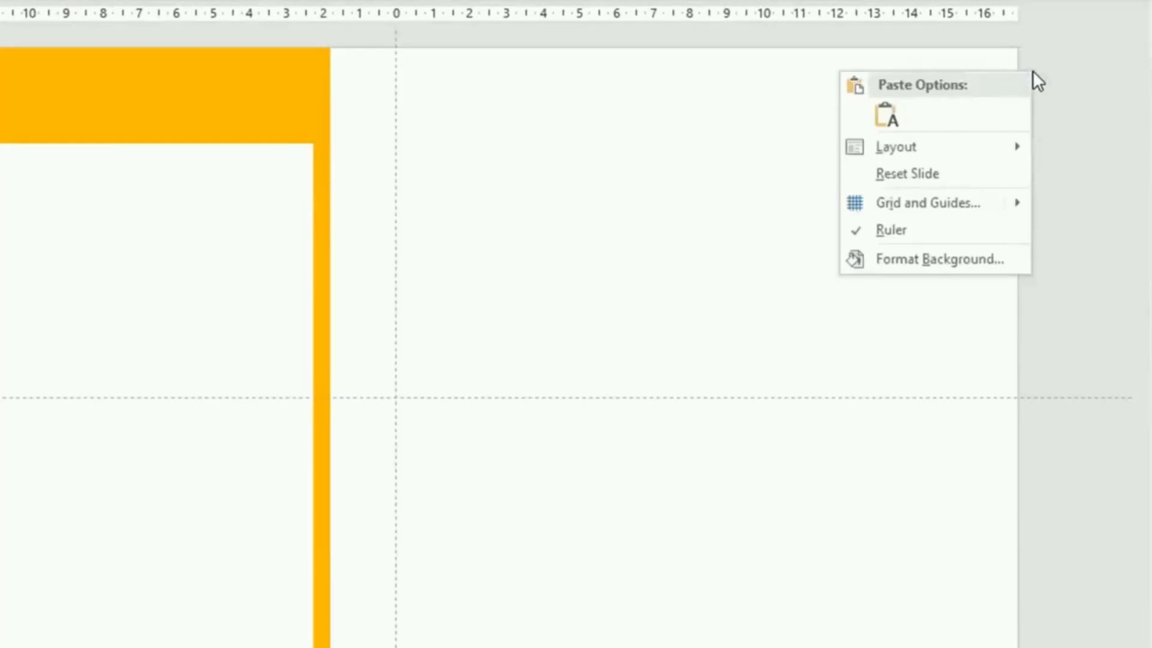
{"action": "left_click", "coordinate": [908, 258]}
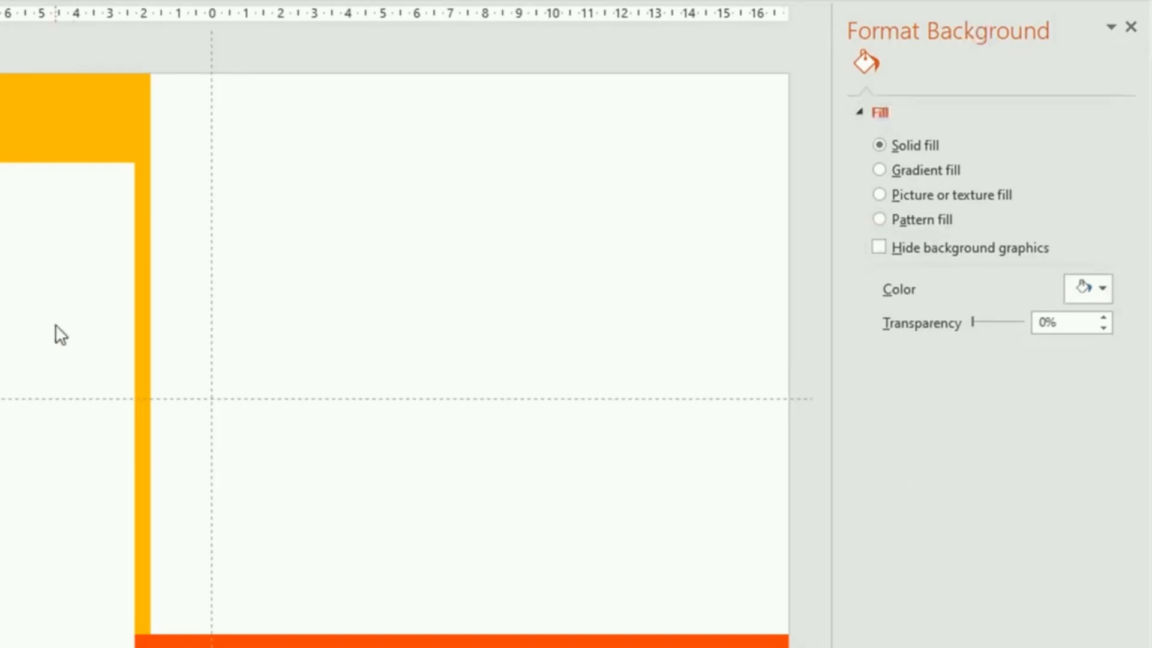
{"action": "left_click", "coordinate": [147, 366]}
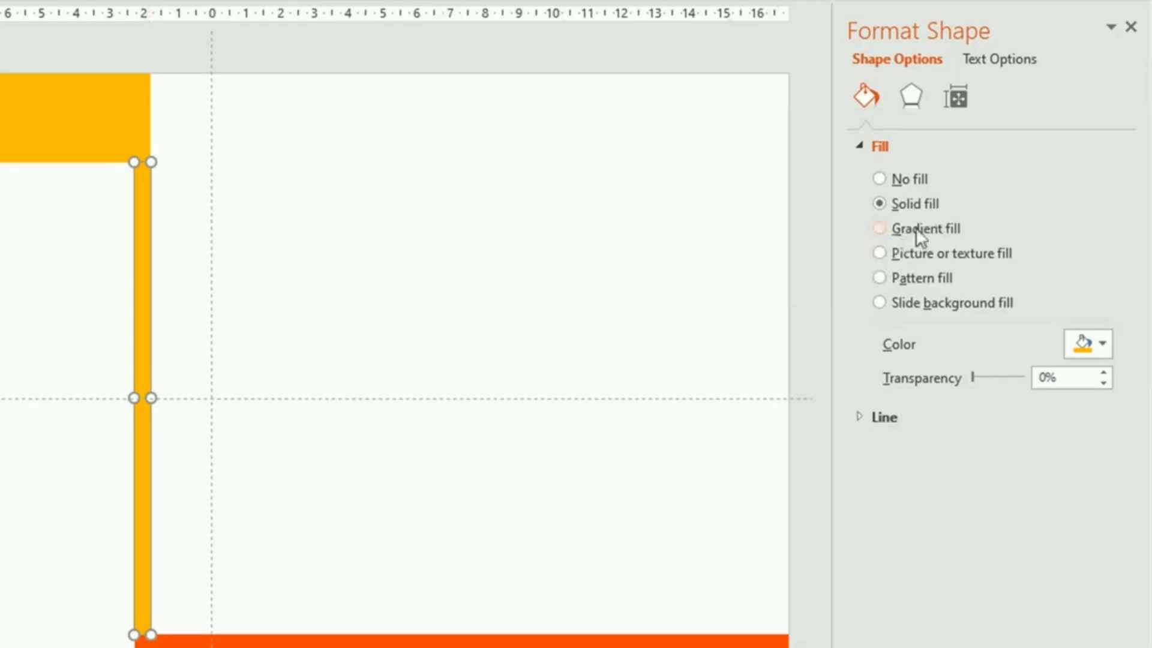
Give the thin vertical bar a 90° linear gradient fill with only two stops
{"action": "left_click", "coordinate": [878, 229]}
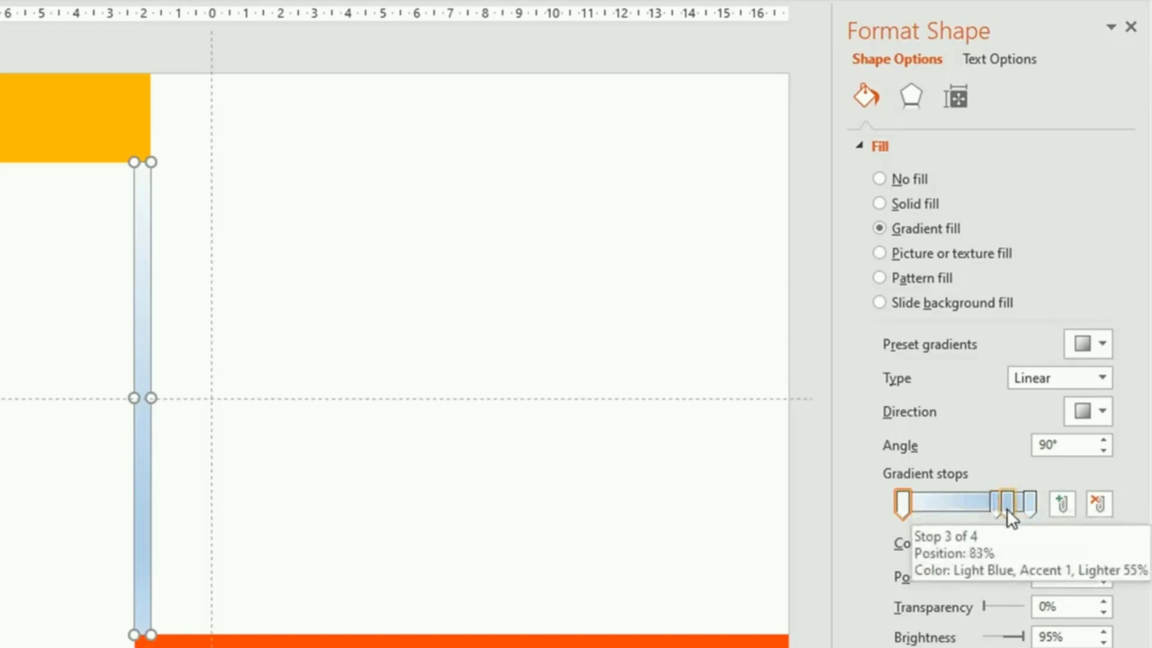
{"action": "left_click", "coordinate": [1007, 506]}
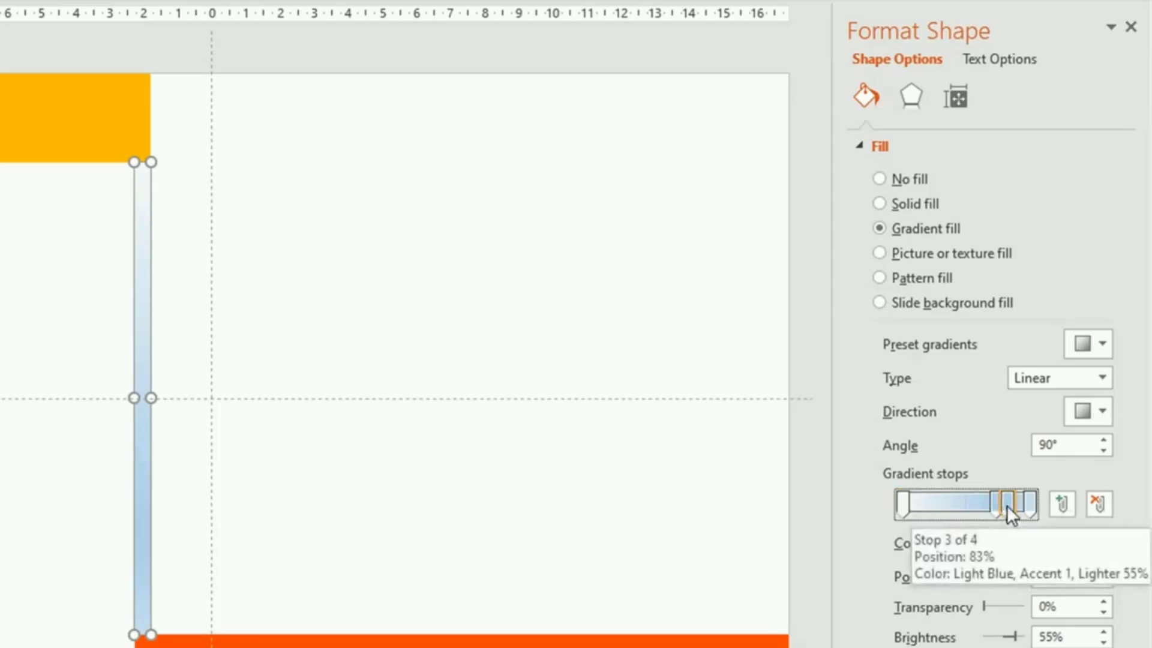
{"action": "left_click", "coordinate": [1098, 505]}
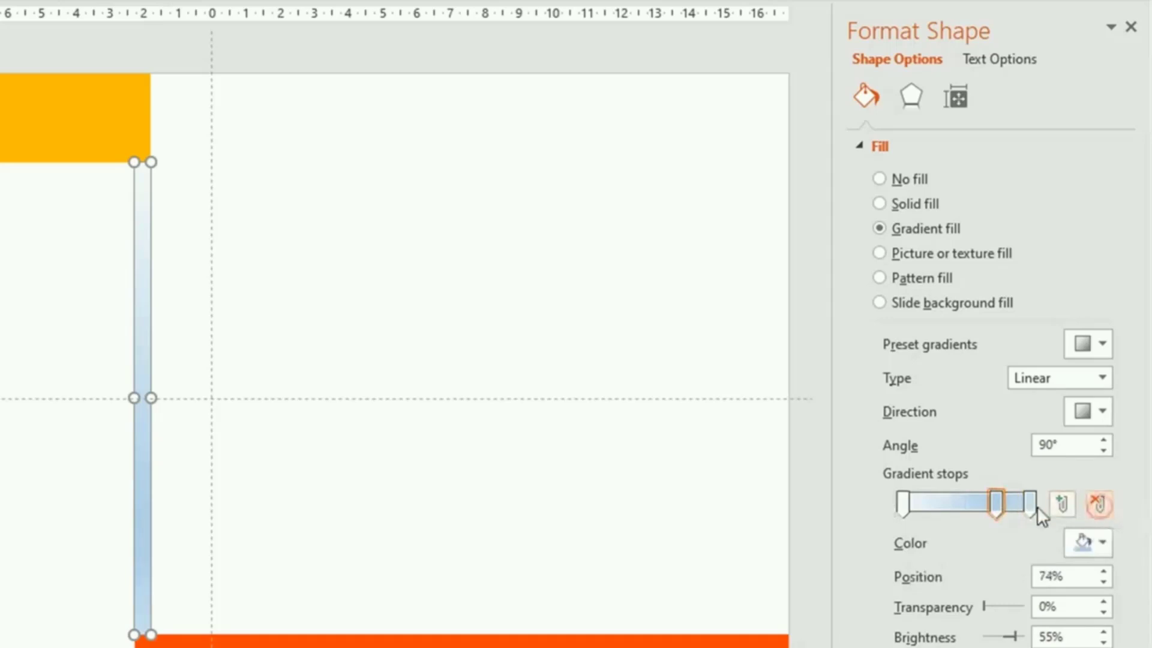
{"action": "left_click", "coordinate": [1095, 507]}
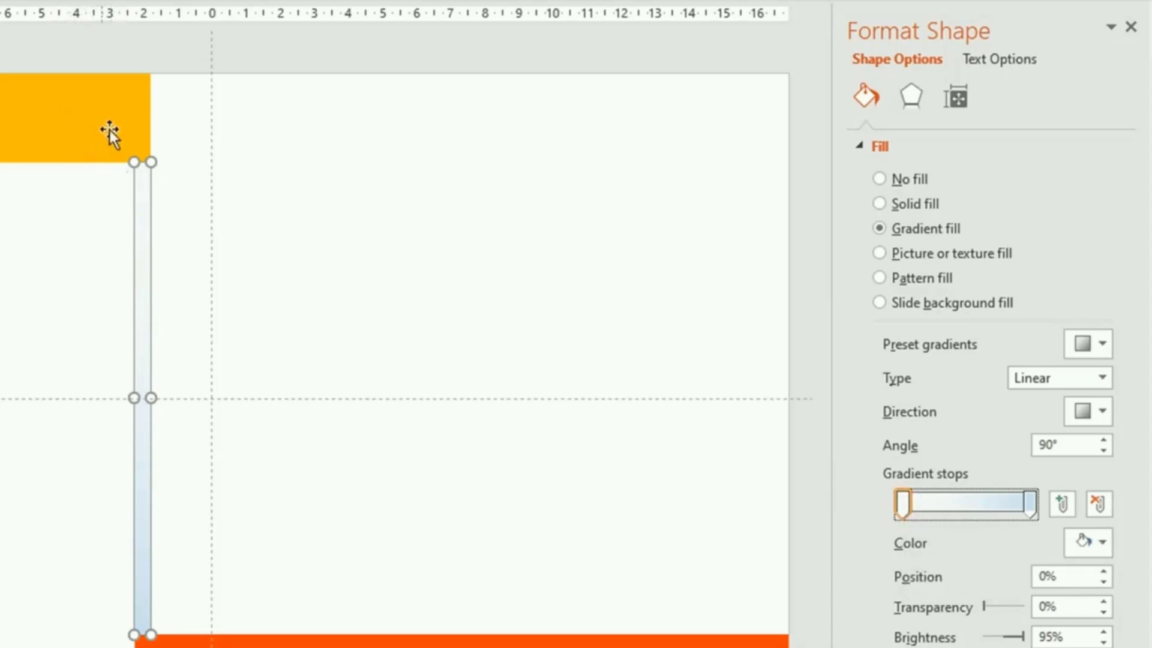
Eyedrop the top bar's orange into stop 1 and the bottom bar's red-orange into stop 2
{"action": "left_click", "coordinate": [1106, 549]}
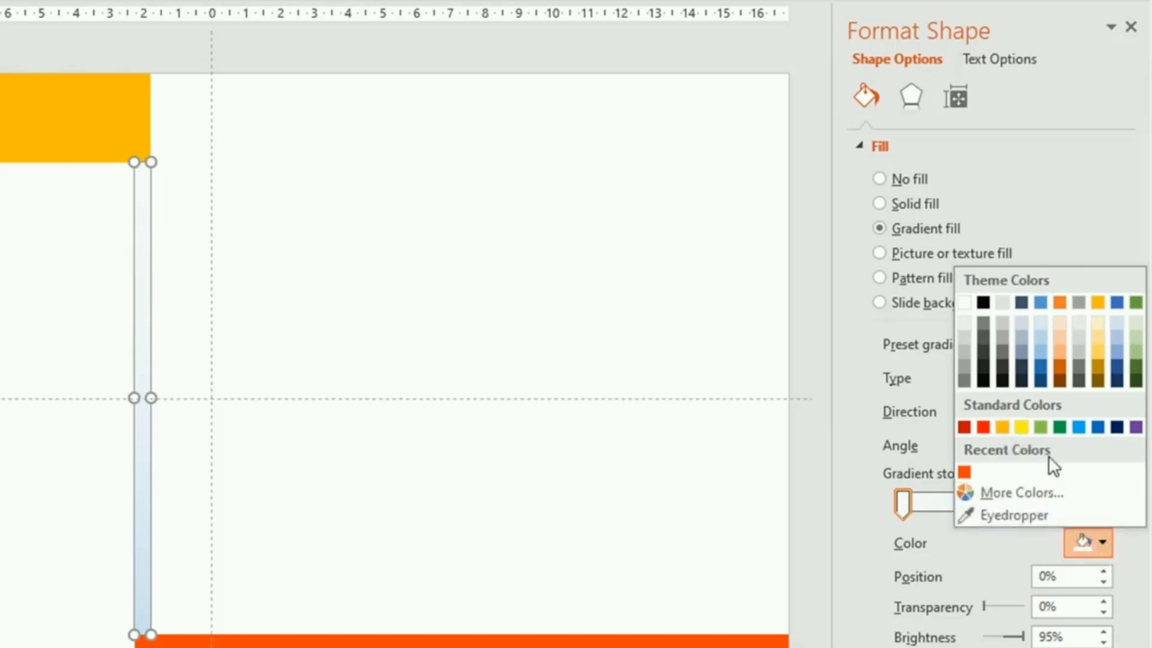
{"action": "left_click", "coordinate": [1013, 515]}
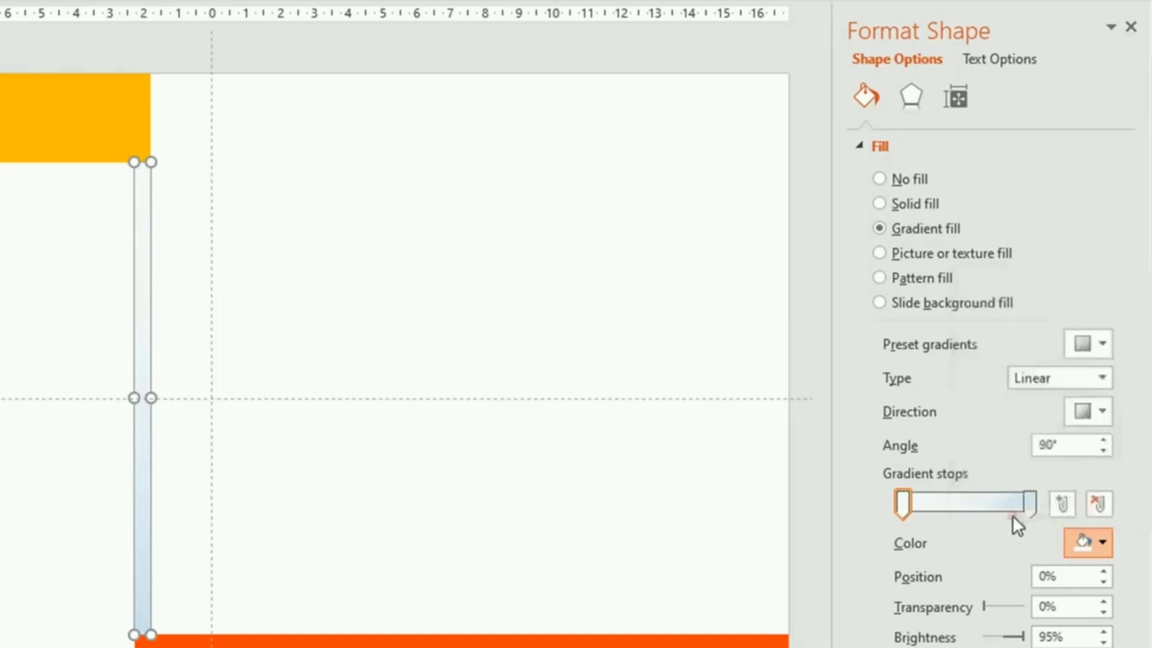
{"action": "left_click", "coordinate": [109, 125]}
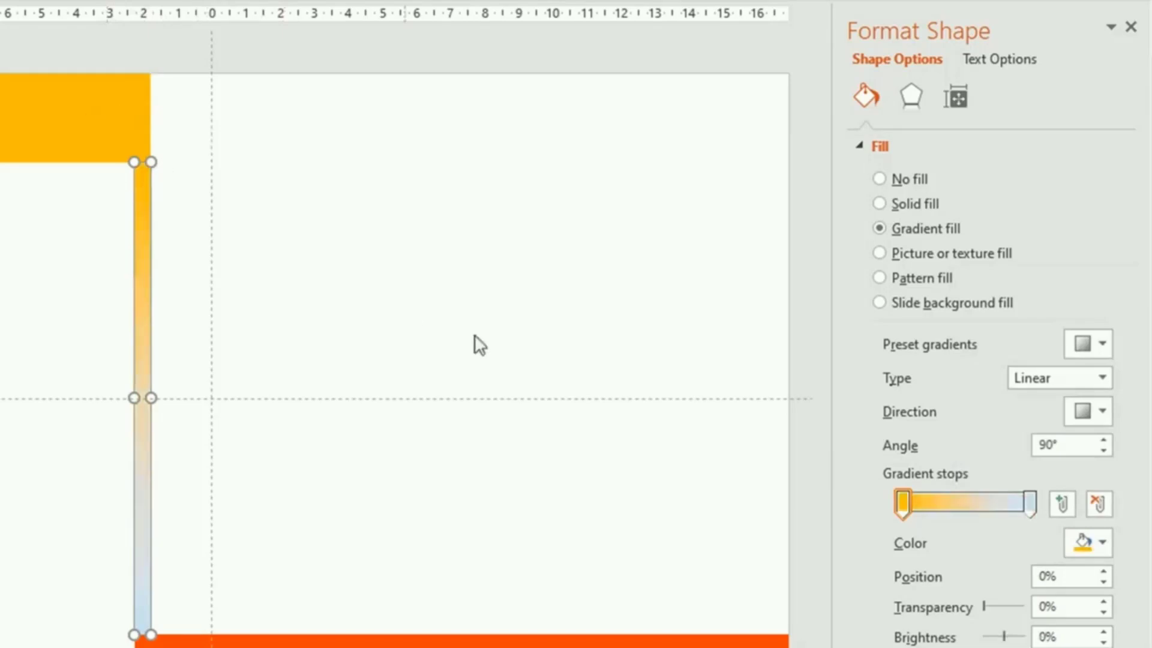
{"action": "left_click", "coordinate": [1030, 503]}
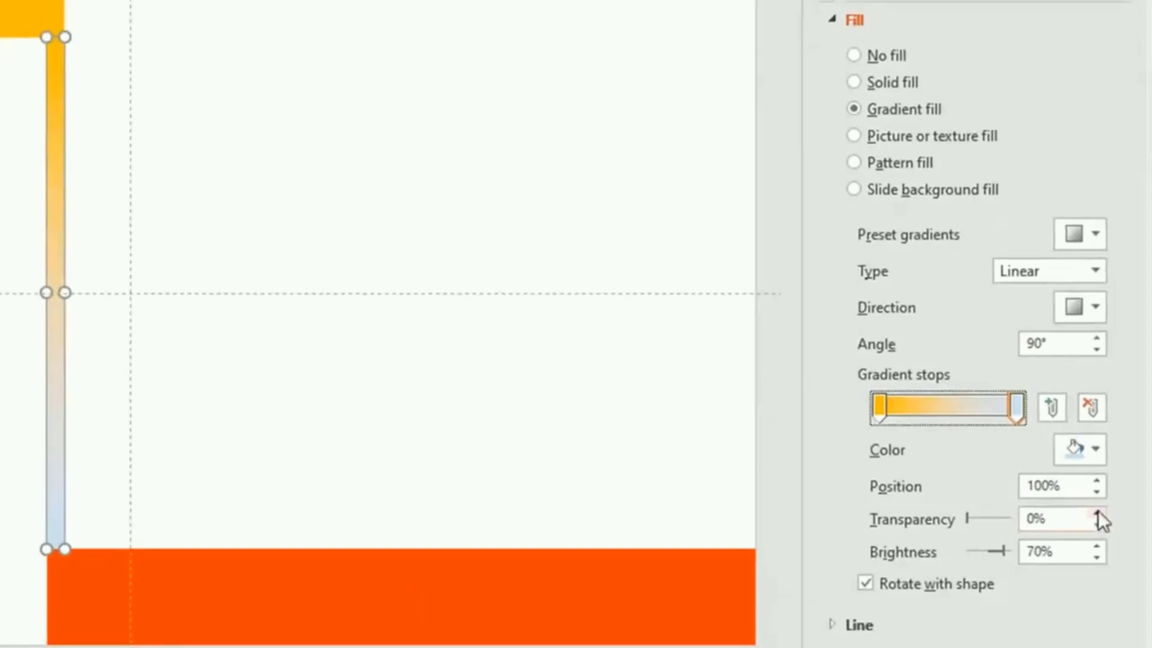
{"action": "left_click", "coordinate": [1096, 450]}
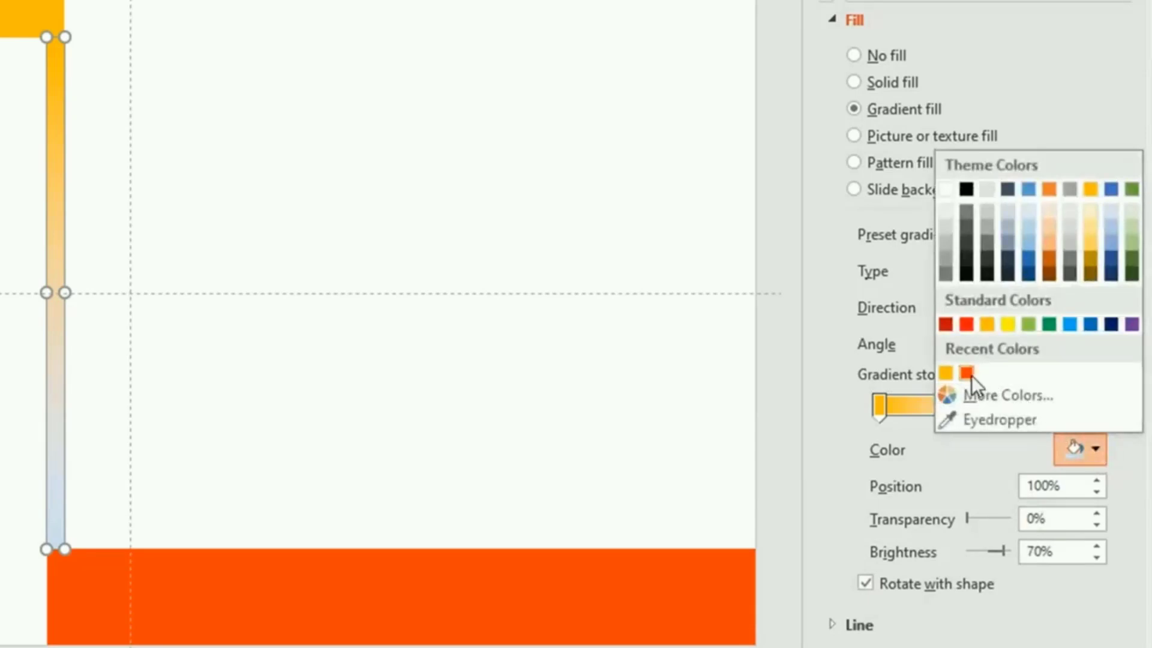
{"action": "left_click", "coordinate": [1002, 418]}
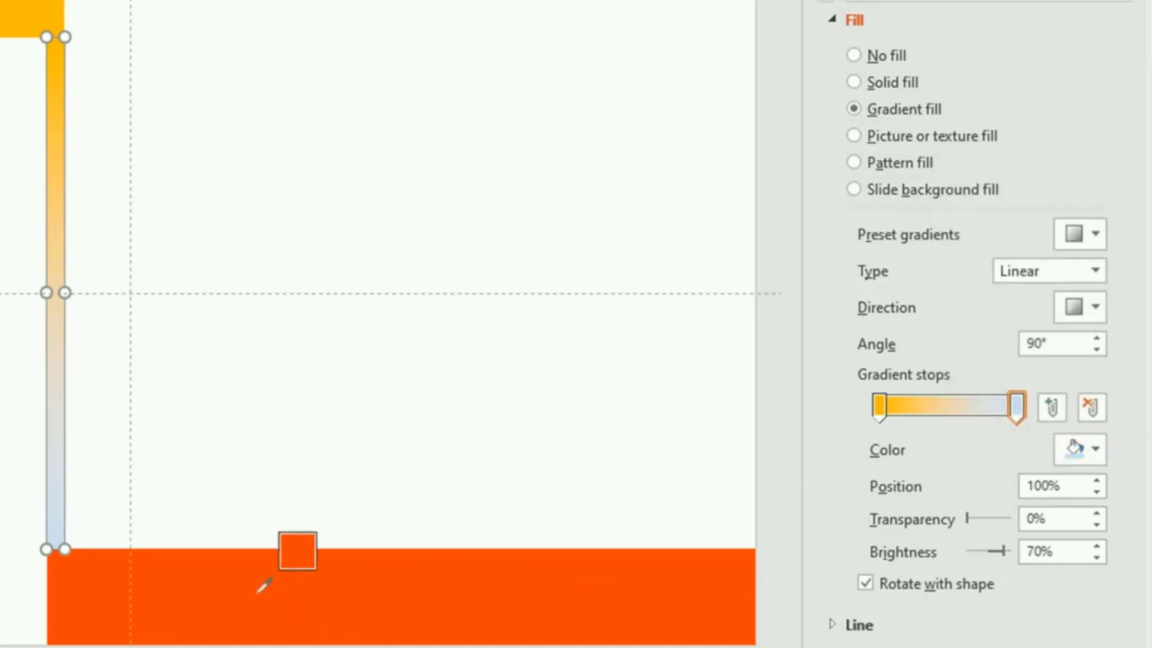
{"action": "left_click", "coordinate": [259, 591]}
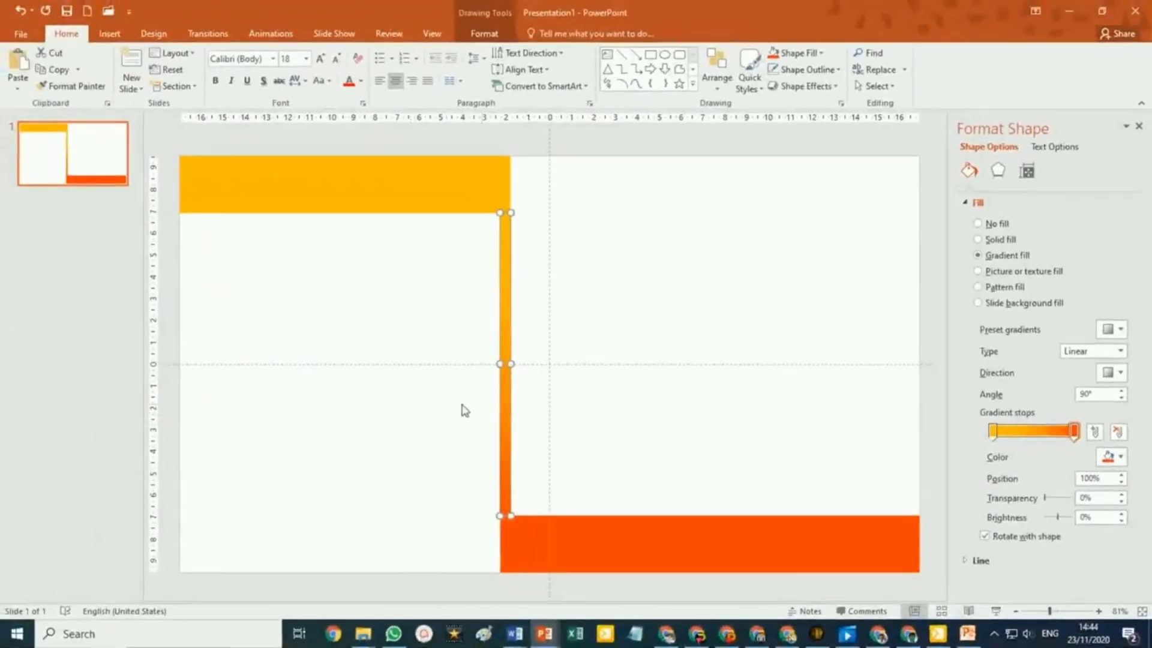
Duplicate the yellow title bar below itself and stretch the copy to the slide's bottom edge
{"action": "left_click", "coordinate": [582, 403]}
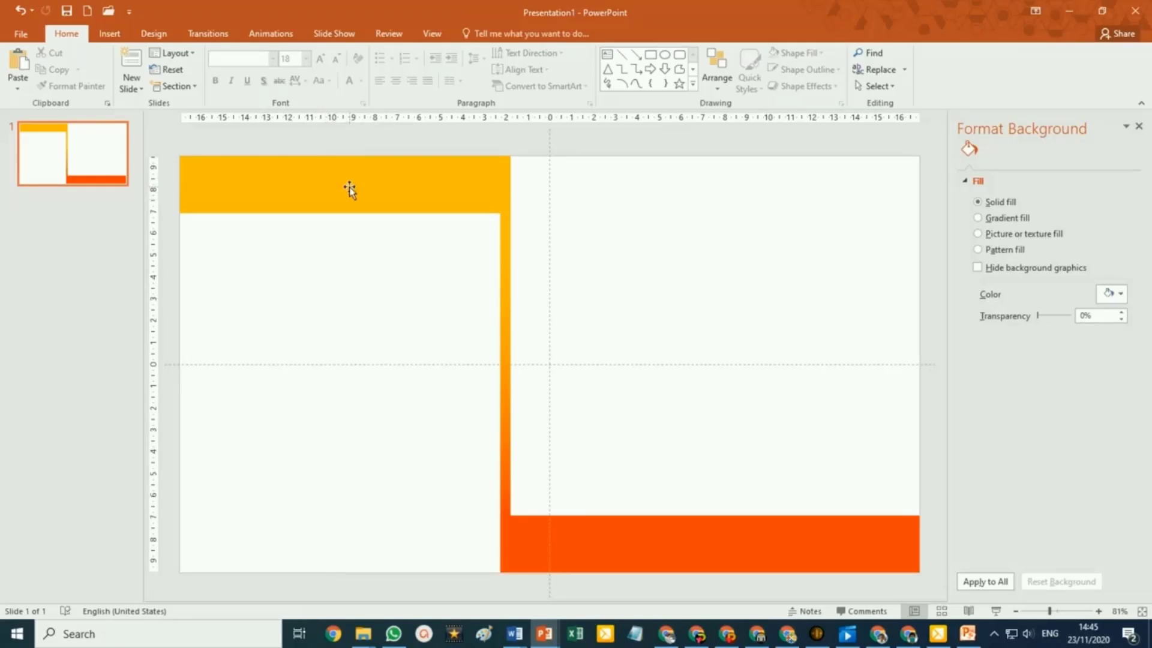
{"action": "left_click", "coordinate": [349, 190]}
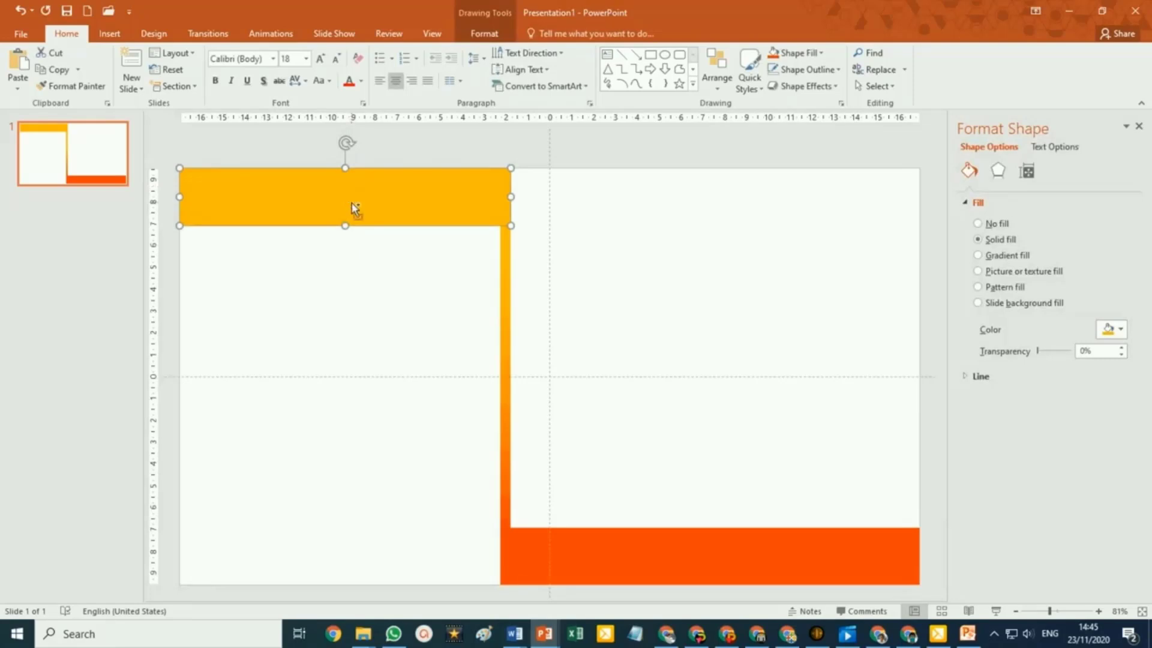
{"action": "left_click_drag", "start_coordinate": [351, 205], "coordinate": [355, 255]}
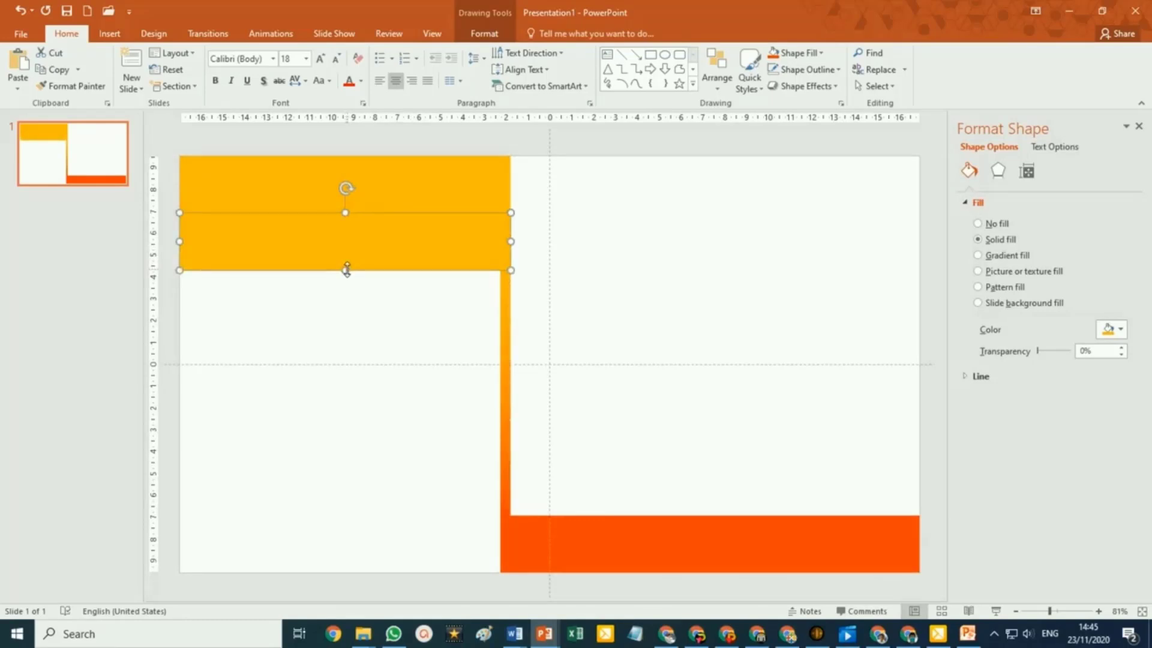
{"action": "left_click_drag", "start_coordinate": [346, 270], "coordinate": [339, 571]}
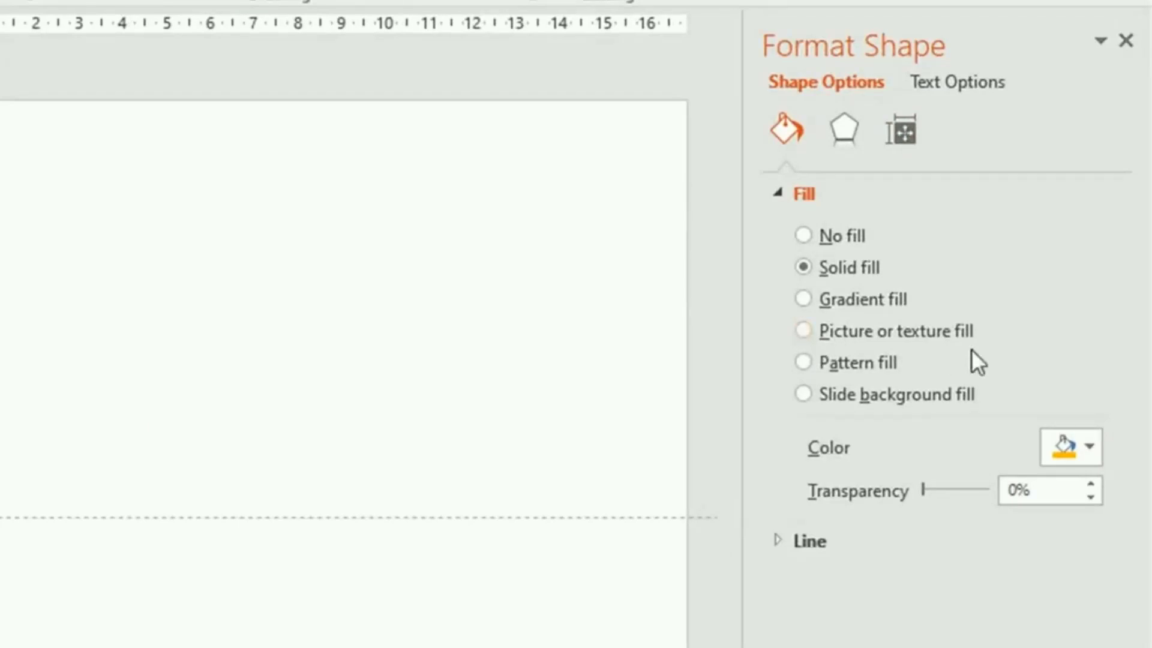
Switch the left rectangle to picture fill and pick the keyboard photo from GAMBAR BG SLIDE
{"action": "left_click", "coordinate": [804, 330]}
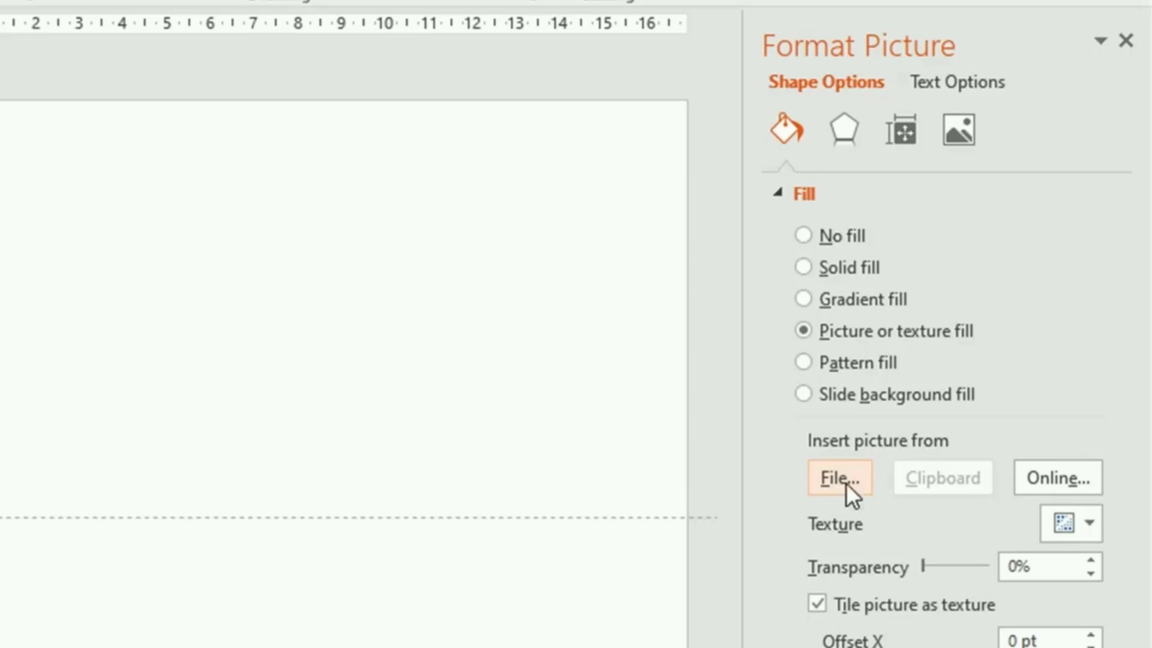
{"action": "left_click", "coordinate": [846, 483]}
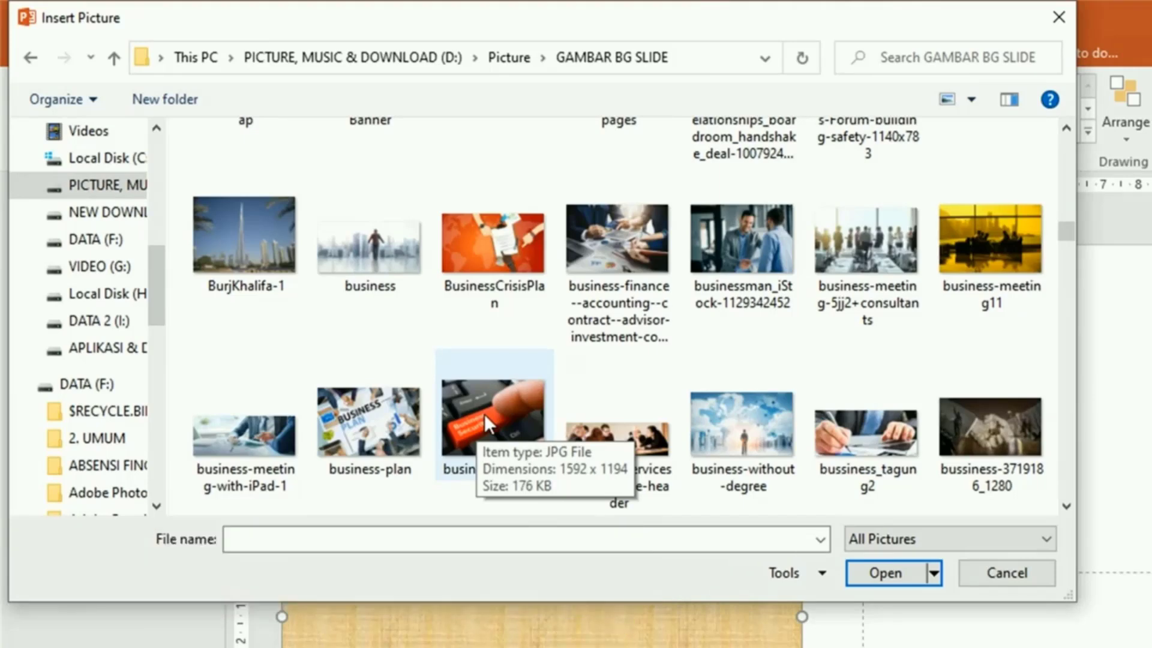
{"action": "left_click", "coordinate": [484, 413]}
Insert the keyboard photo as the fill and set its left and right offsets to −25%
{"action": "left_click", "coordinate": [882, 573]}
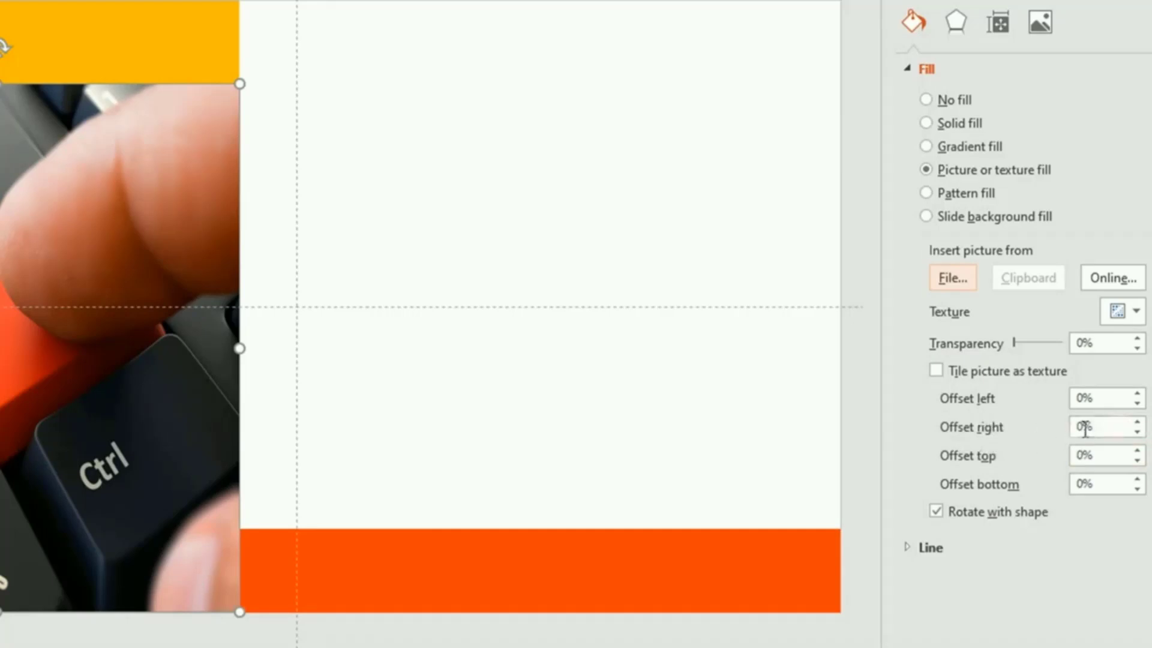
{"action": "left_click", "coordinate": [1136, 404]}
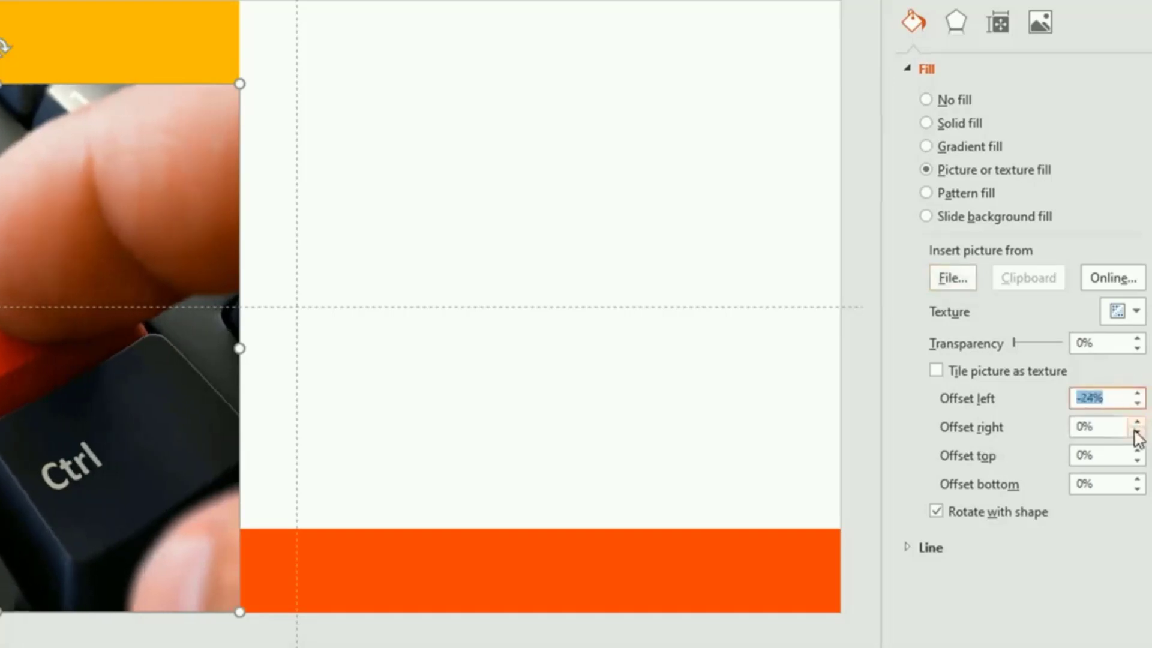
{"action": "left_click", "coordinate": [1136, 404]}
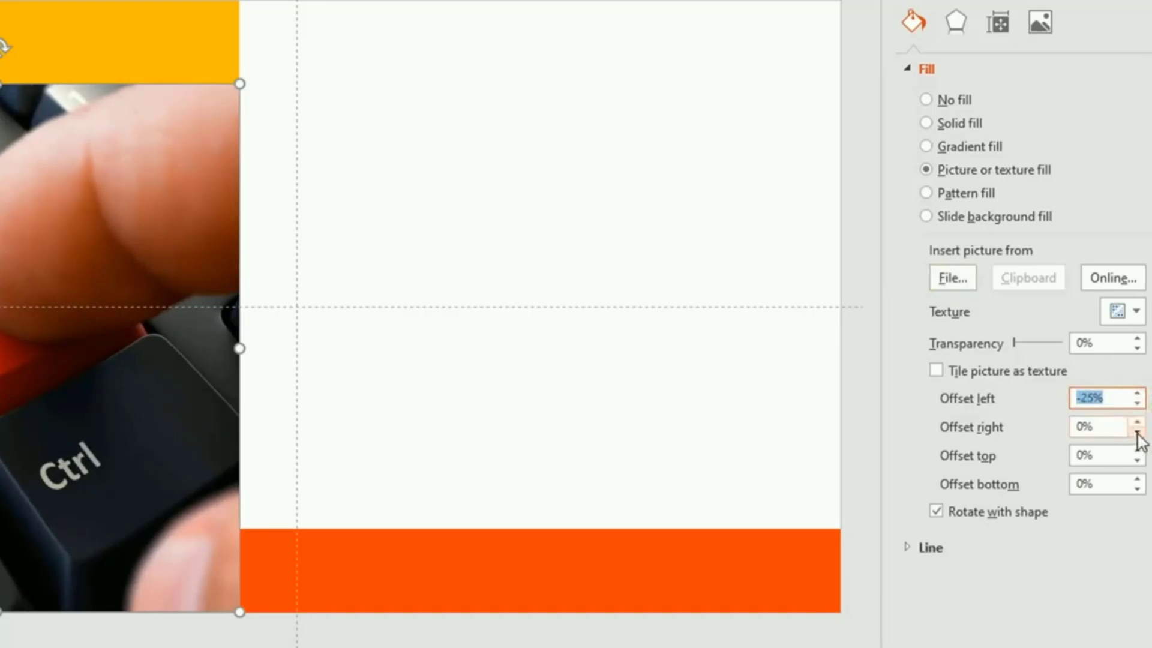
{"action": "left_click_drag", "start_coordinate": [1137, 432], "coordinate": [1136, 432]}
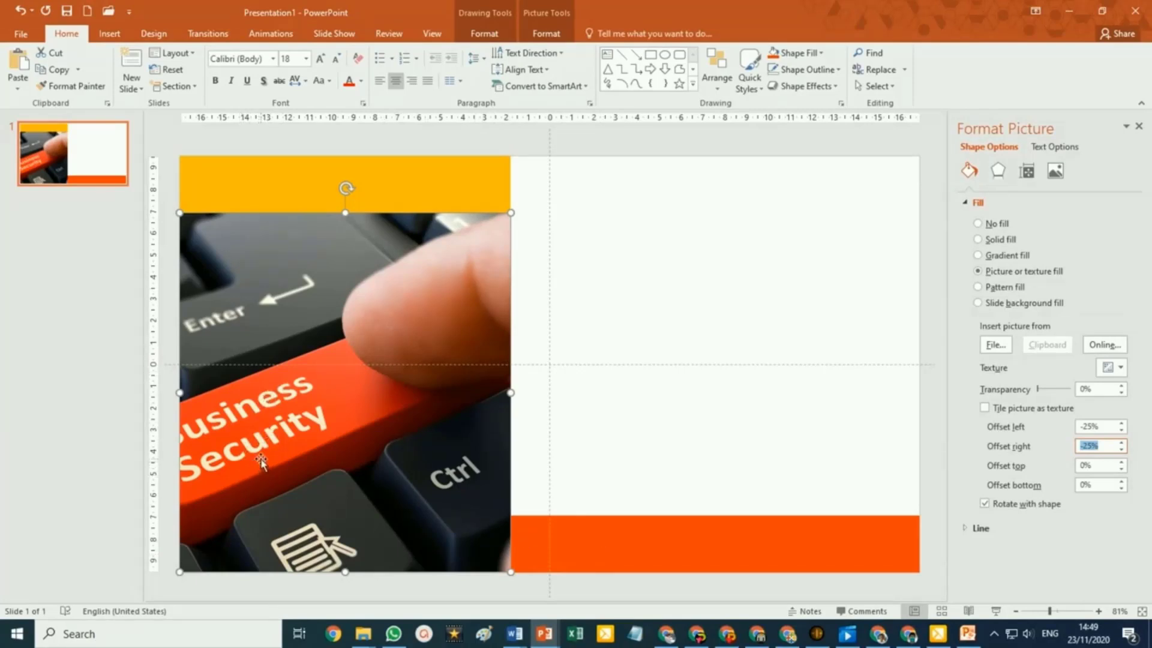
Send the keyboard photo to the back behind the orange shapes, then deselect it
{"action": "left_click", "coordinate": [288, 329]}
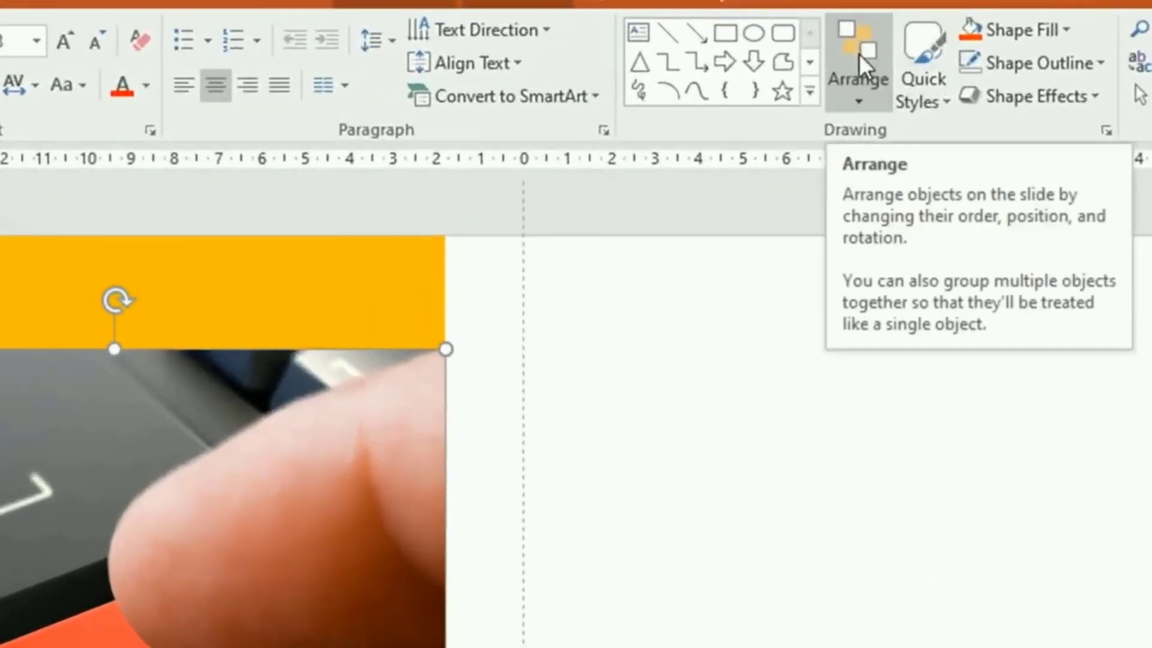
{"action": "left_click", "coordinate": [863, 98]}
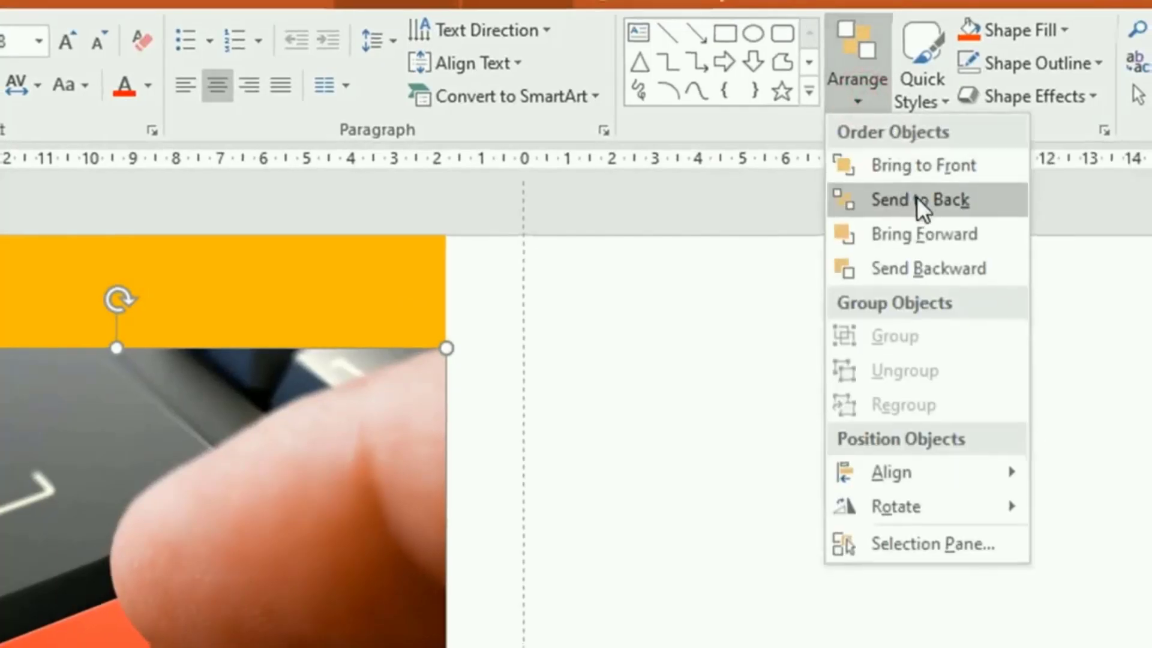
{"action": "left_click", "coordinate": [917, 200]}
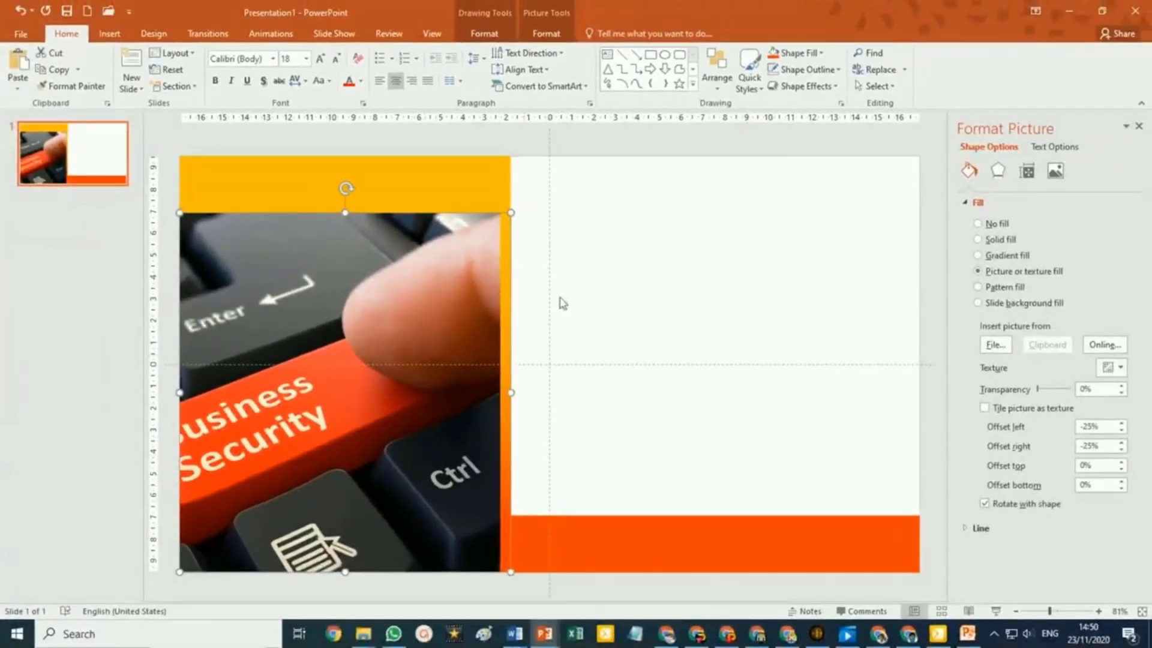
{"action": "left_click", "coordinate": [627, 141]}
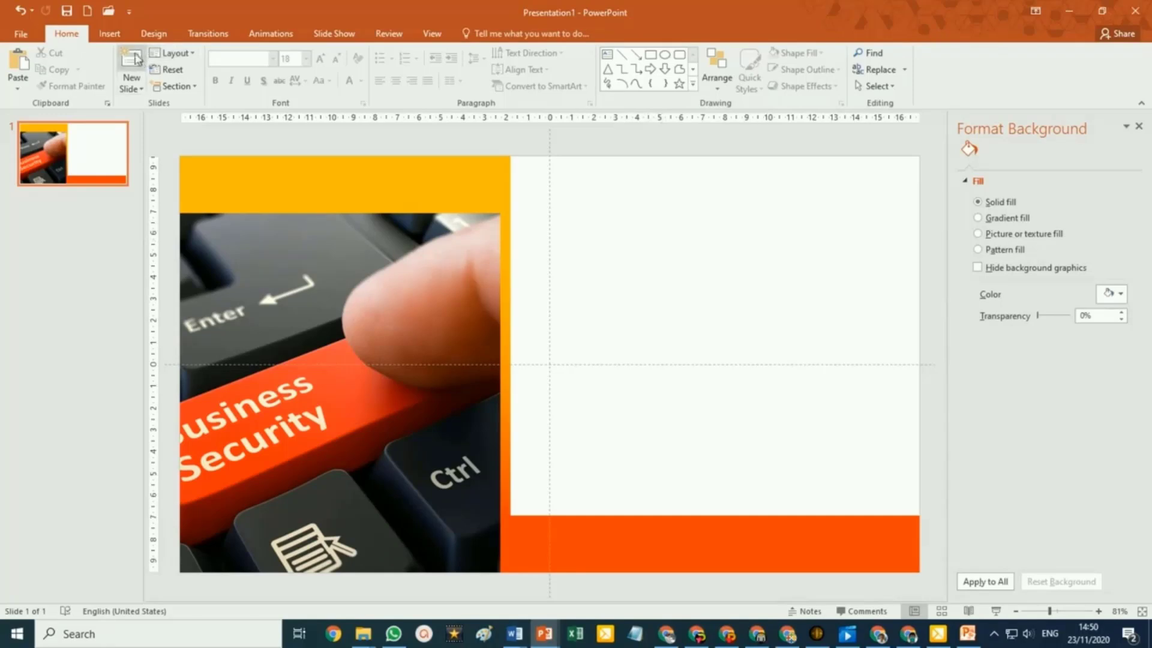
Draw a small rectangle near the top of the slide's white area
{"action": "left_click", "coordinate": [110, 36]}
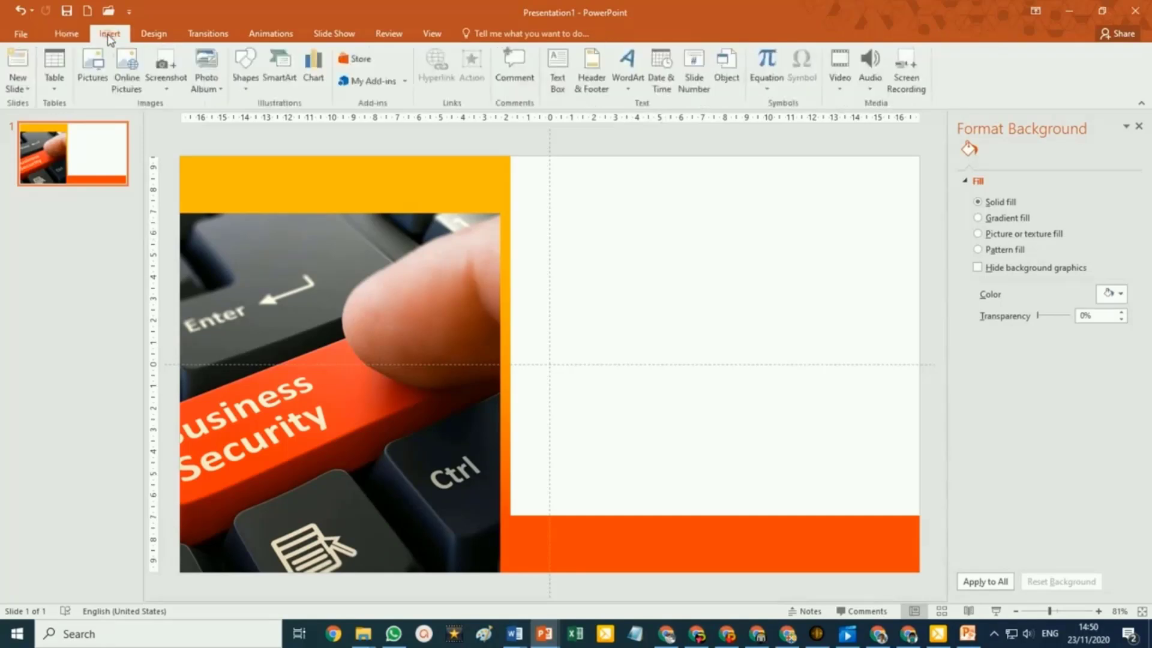
{"action": "left_click", "coordinate": [246, 91]}
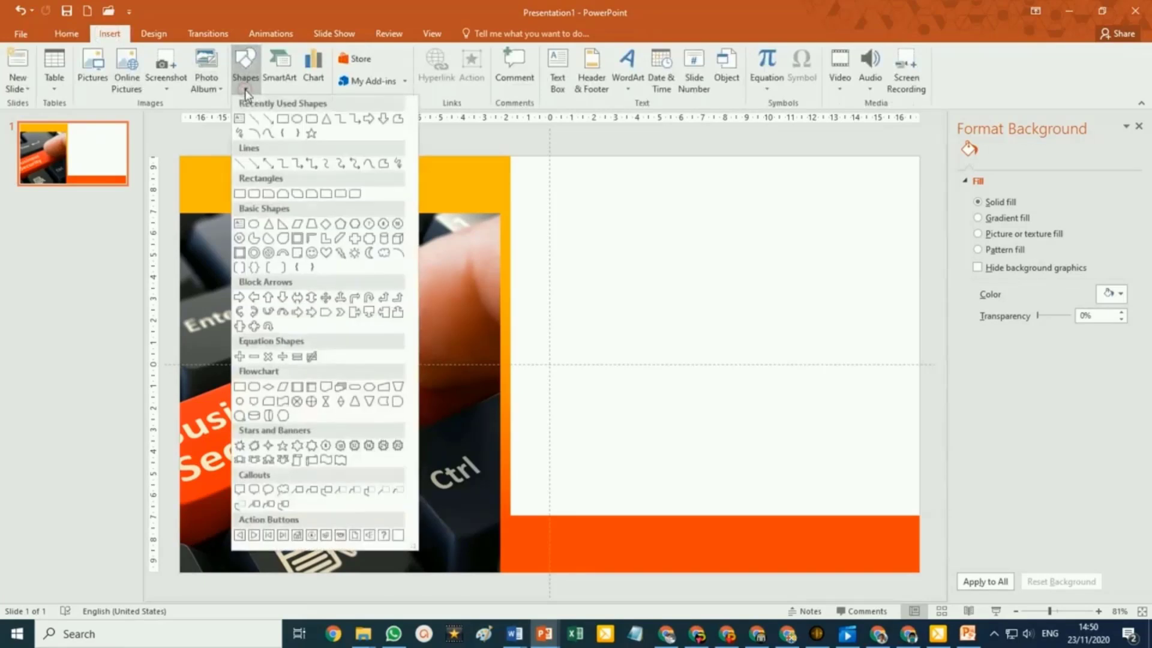
{"action": "left_click", "coordinate": [239, 193]}
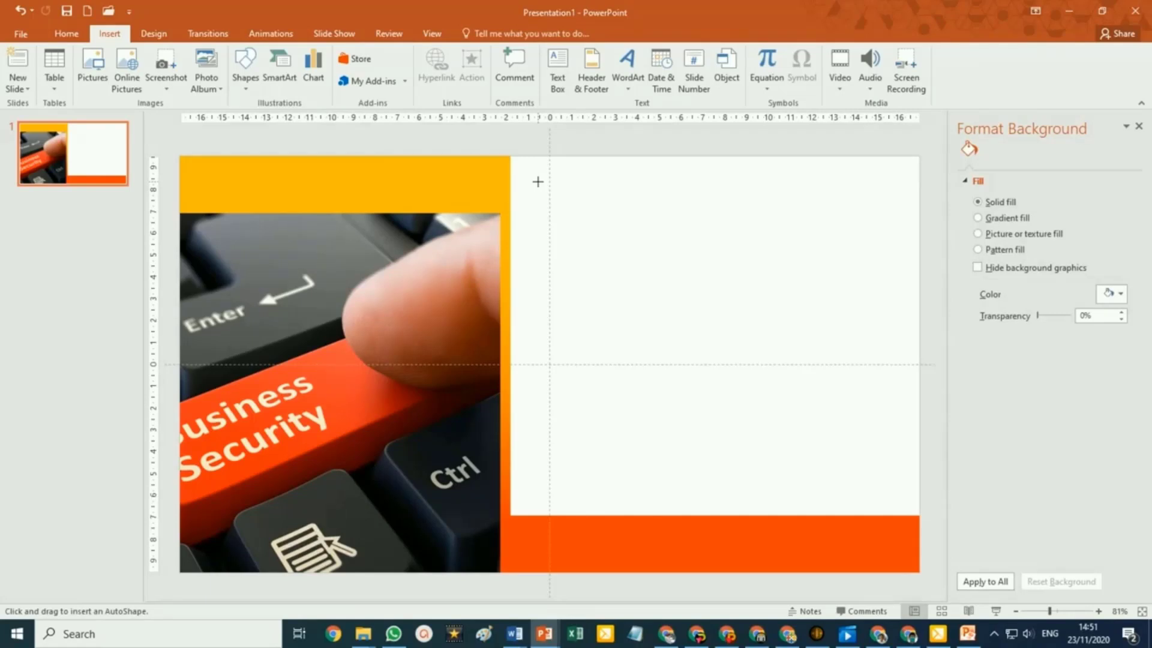
{"action": "mouse_move", "coordinate": [538, 181]}
{"action": "left_mouse_down"}
{"action": "mouse_move", "coordinate": [569, 244]}
{"action": "mouse_move", "coordinate": [562, 232]}
{"action": "left_mouse_up"}
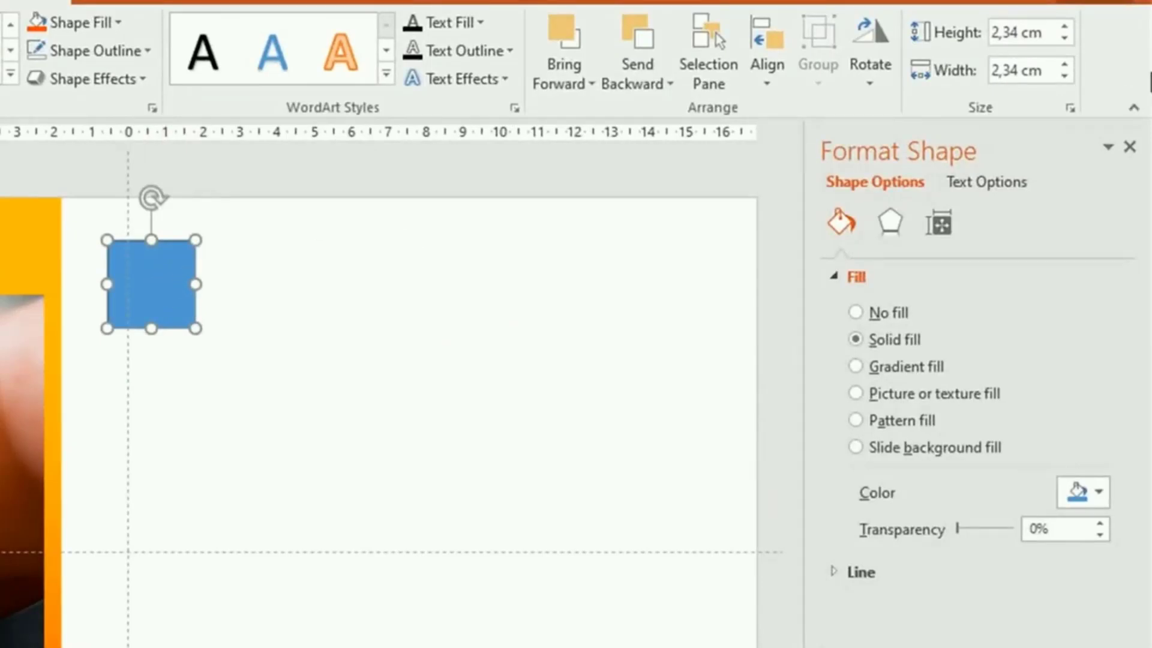
Resize the square to 2.2 × 2.2 cm
{"action": "left_click", "coordinate": [1063, 40]}
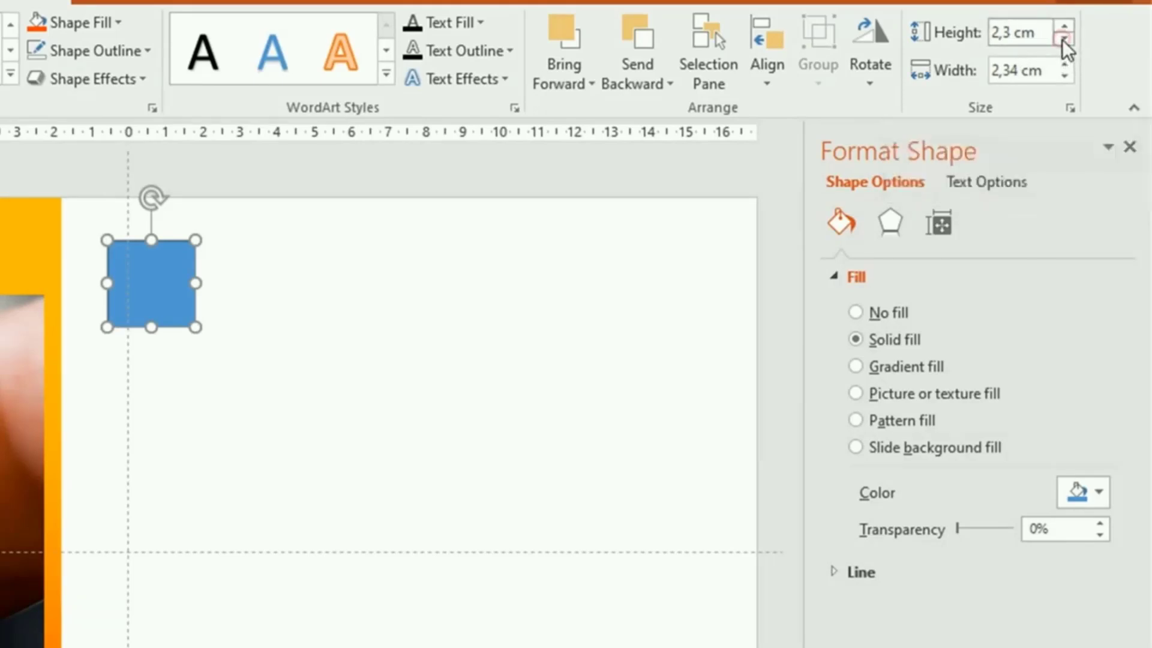
{"action": "left_click", "coordinate": [1063, 39]}
{"action": "left_click", "coordinate": [1058, 78]}
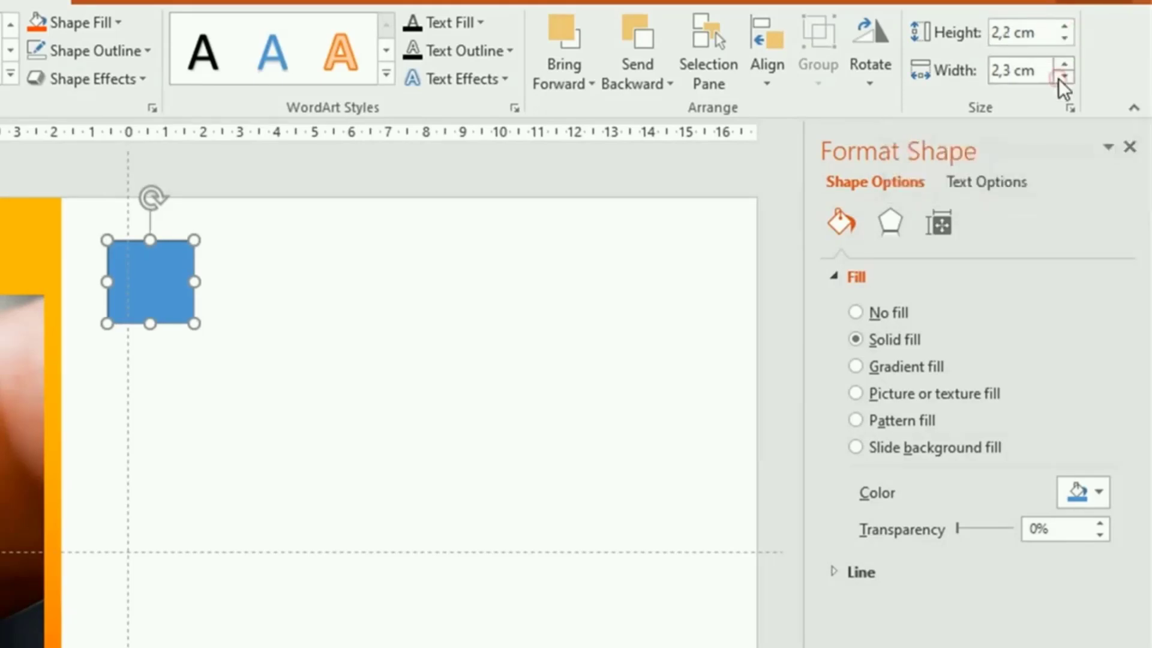
{"action": "left_click", "coordinate": [1058, 78]}
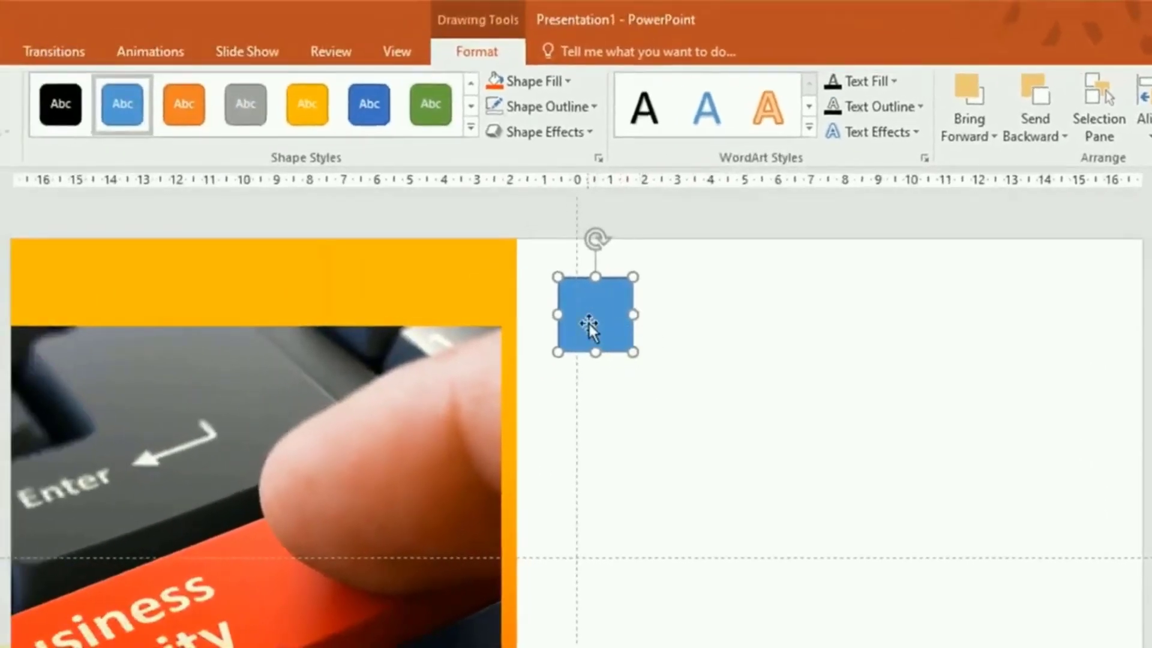
Make the square pink-red with no outline, then copy it slightly to the left
{"action": "left_click", "coordinate": [560, 106]}
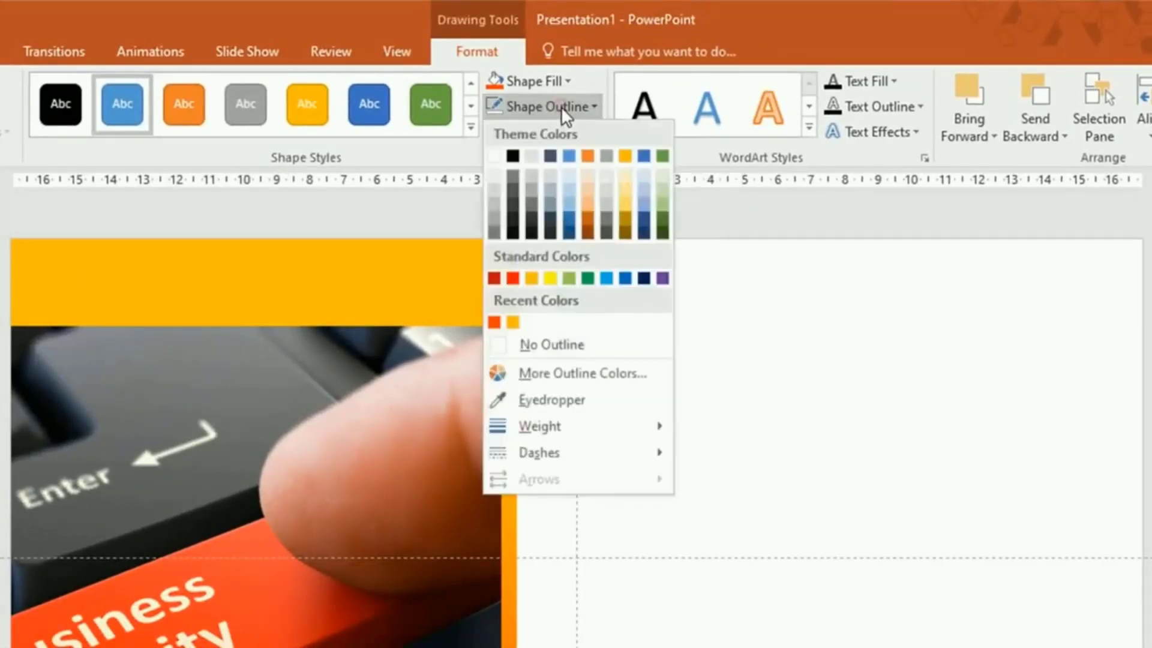
{"action": "left_click", "coordinate": [535, 341]}
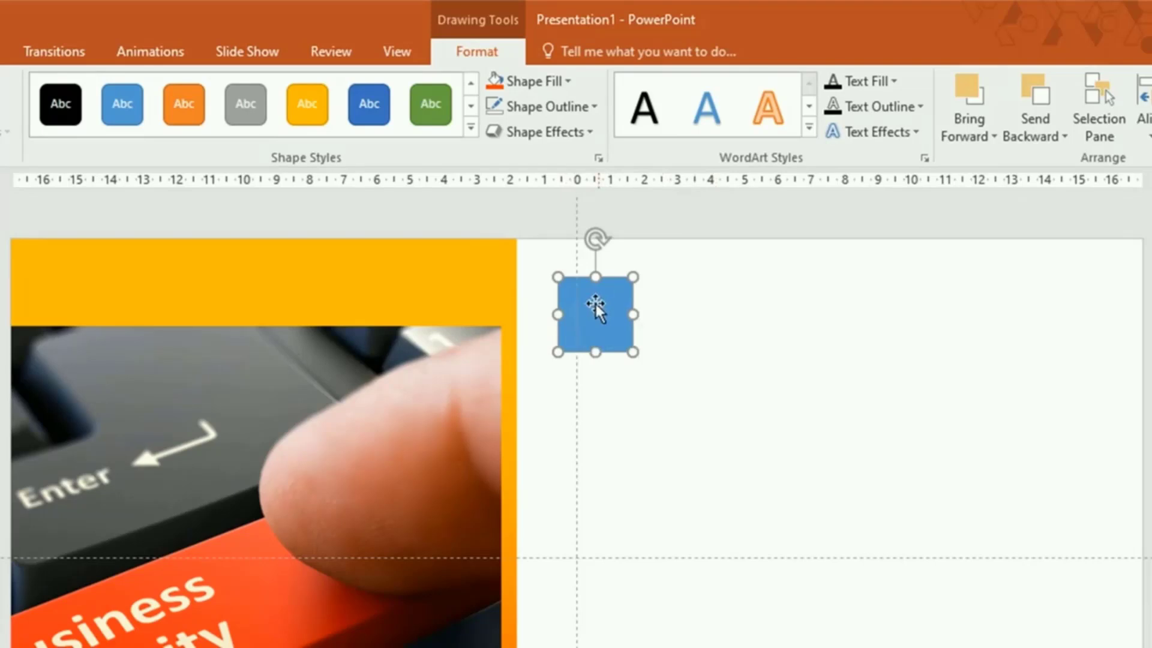
{"action": "left_click", "coordinate": [566, 80]}
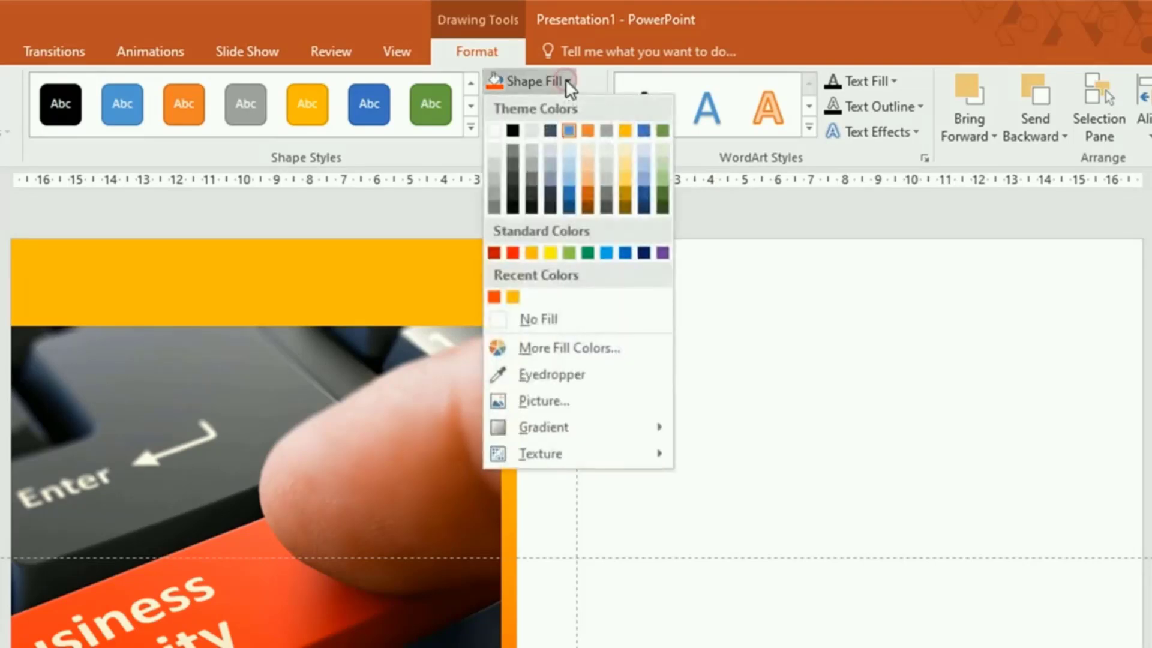
{"action": "left_click", "coordinate": [566, 349]}
{"action": "left_click", "coordinate": [474, 291]}
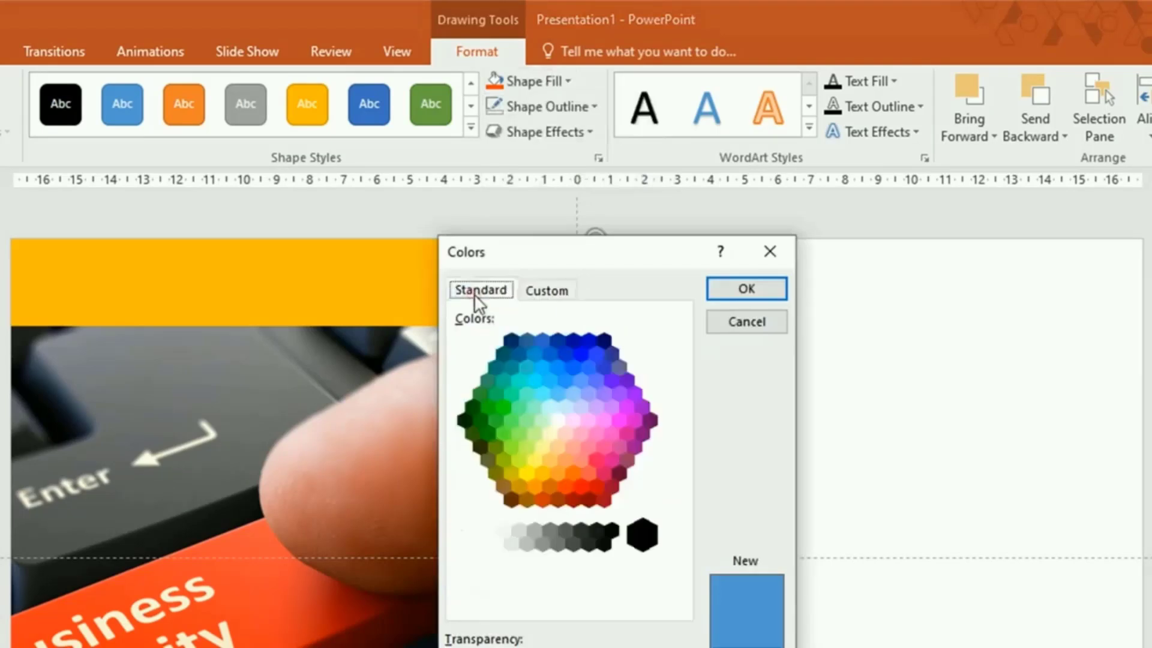
{"action": "left_click", "coordinate": [599, 463]}
{"action": "left_click", "coordinate": [747, 289]}
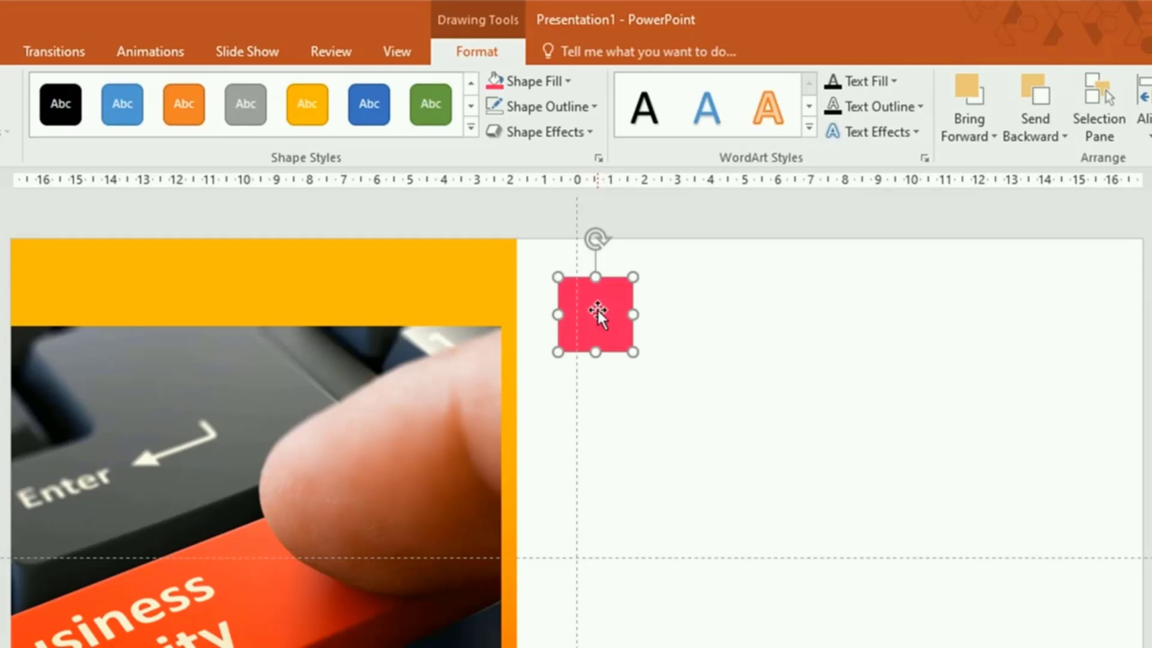
{"action": "left_click_drag", "start_coordinate": [605, 318], "coordinate": [596, 319]}
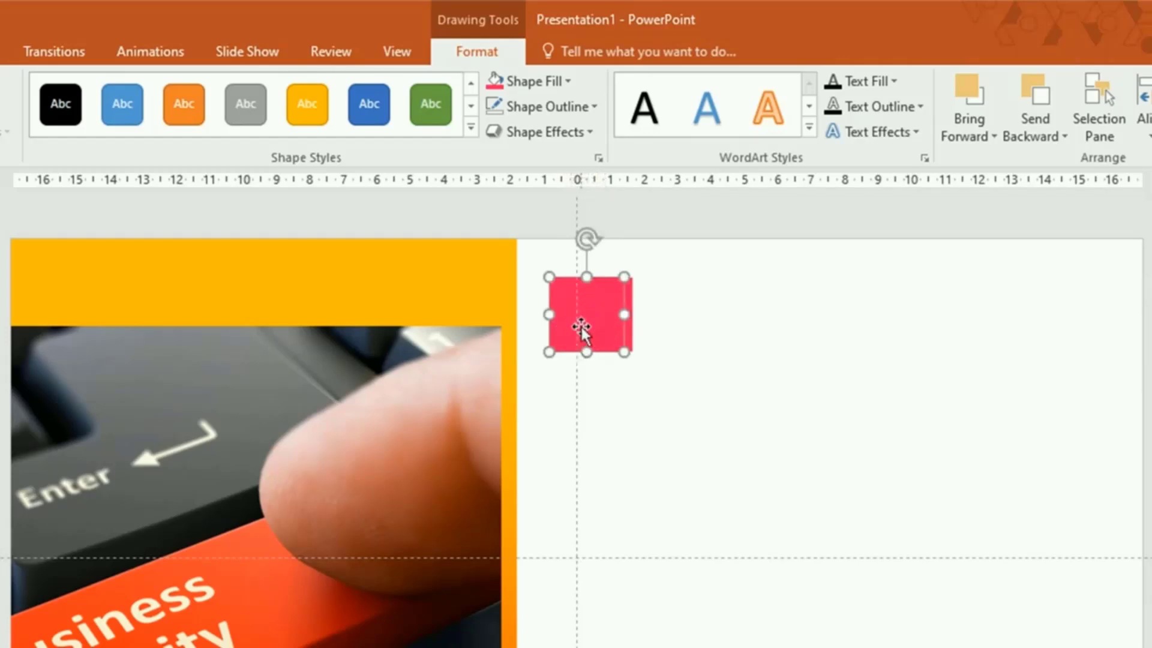
{"action": "left_click", "coordinate": [567, 82]}
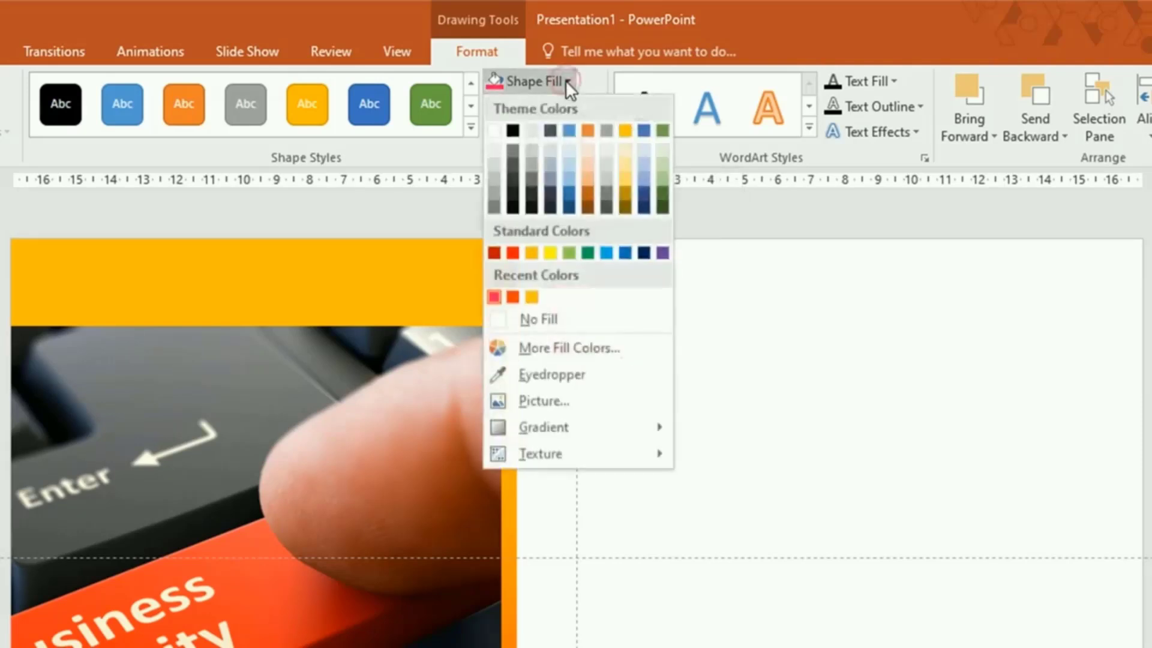
Fill the copy Gray-50% Darker 50% and narrow it to a thin strip at the square's left edge
{"action": "left_click", "coordinate": [606, 204]}
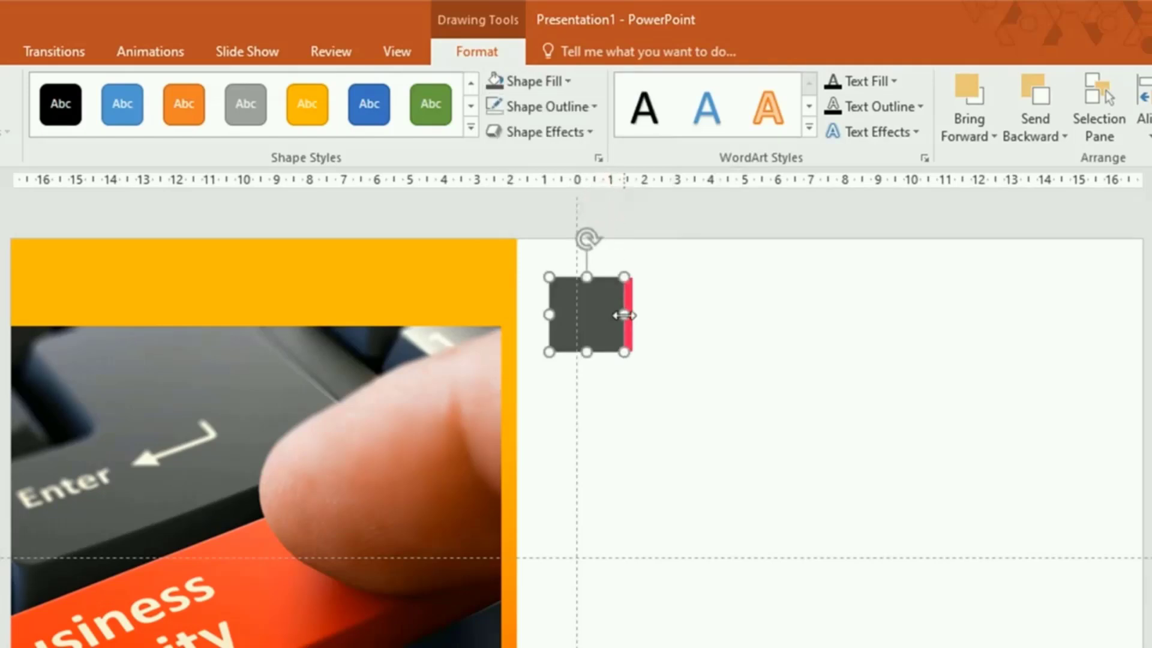
{"action": "left_click_drag", "start_coordinate": [623, 315], "coordinate": [566, 316]}
{"action": "left_click", "coordinate": [714, 393]}
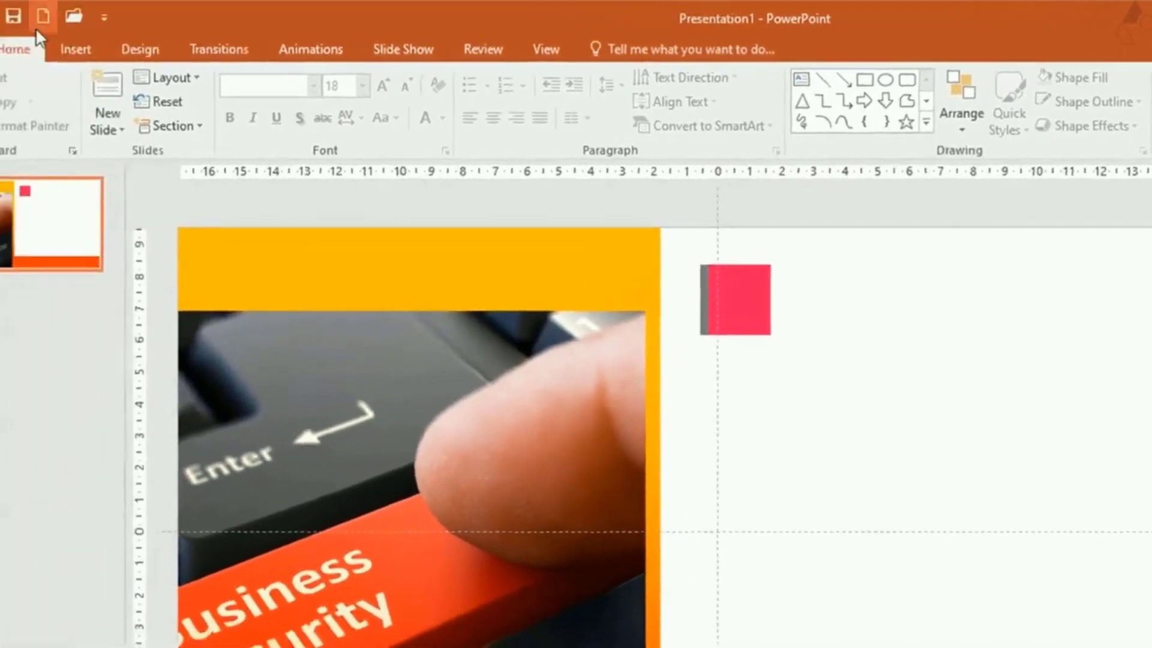
Add a first-style WordArt reading 'SubTitle Content 1' below the pink-red square
{"action": "left_click", "coordinate": [95, 48]}
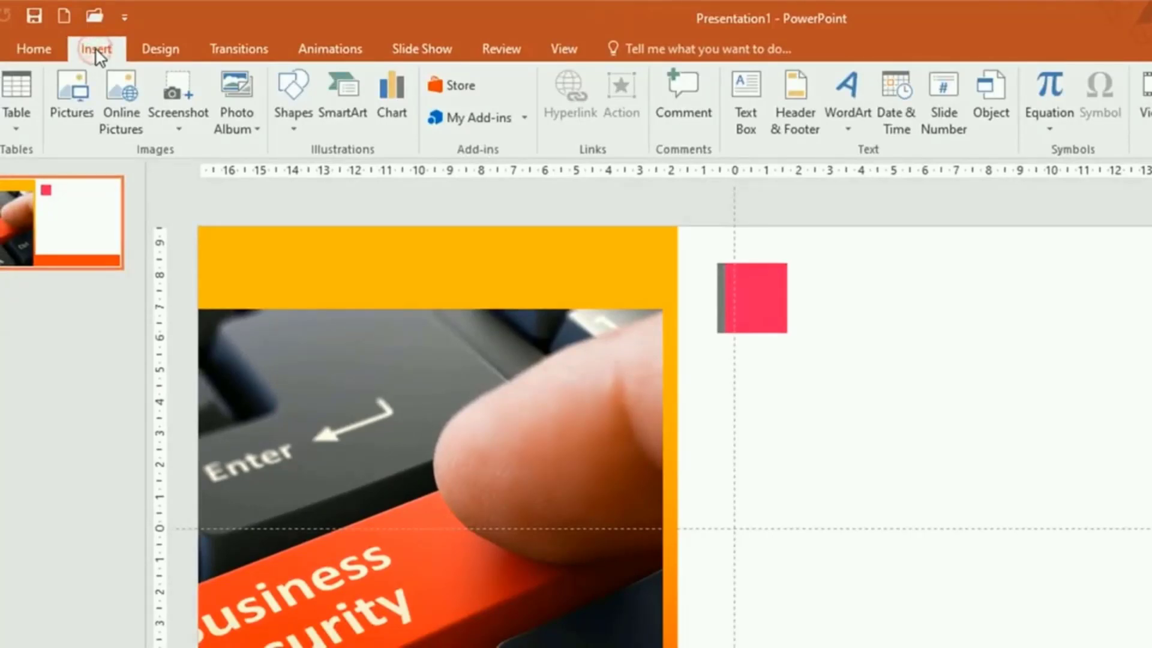
{"action": "left_click", "coordinate": [848, 132]}
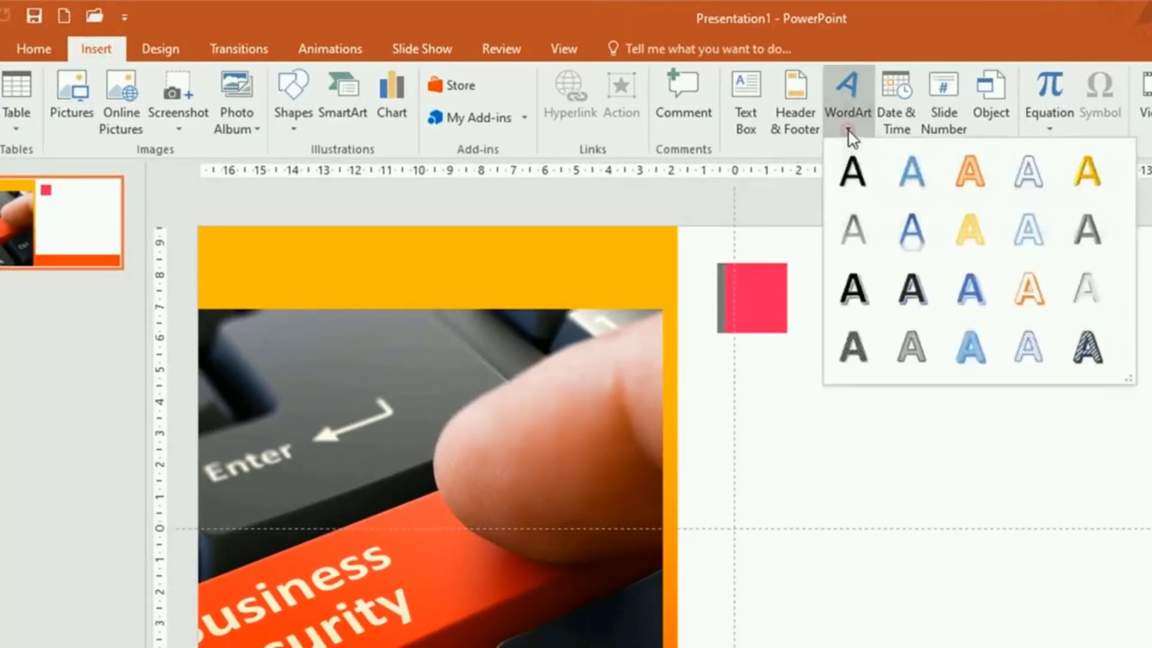
{"action": "left_click", "coordinate": [855, 177]}
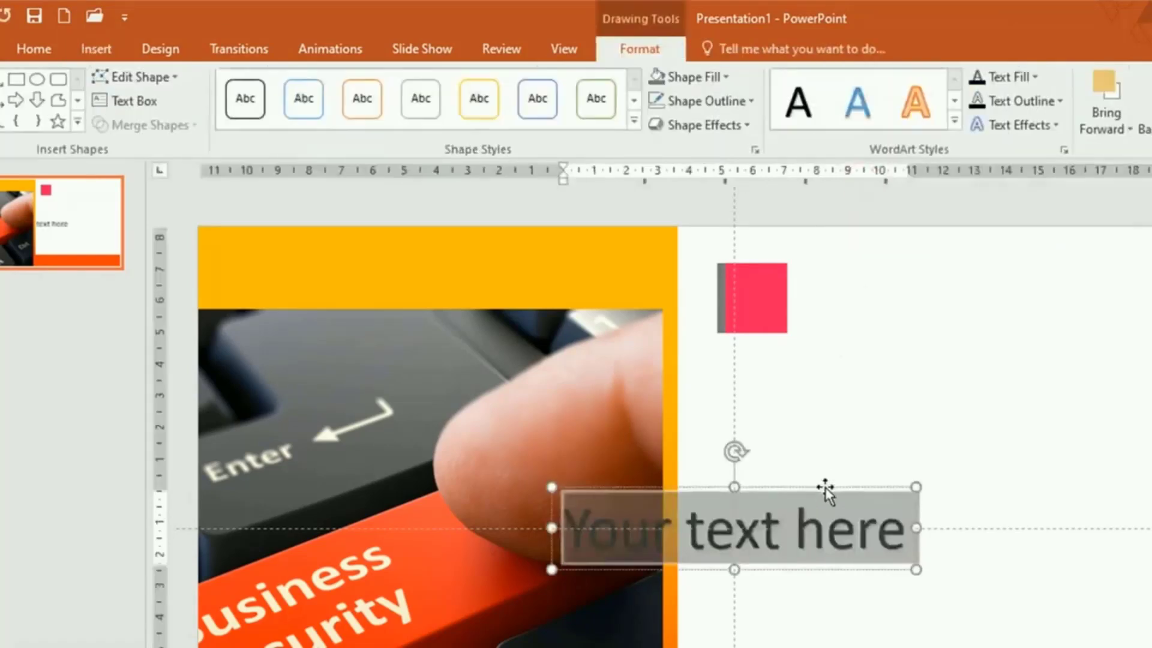
{"action": "left_click_drag", "start_coordinate": [827, 487], "coordinate": [1062, 387]}
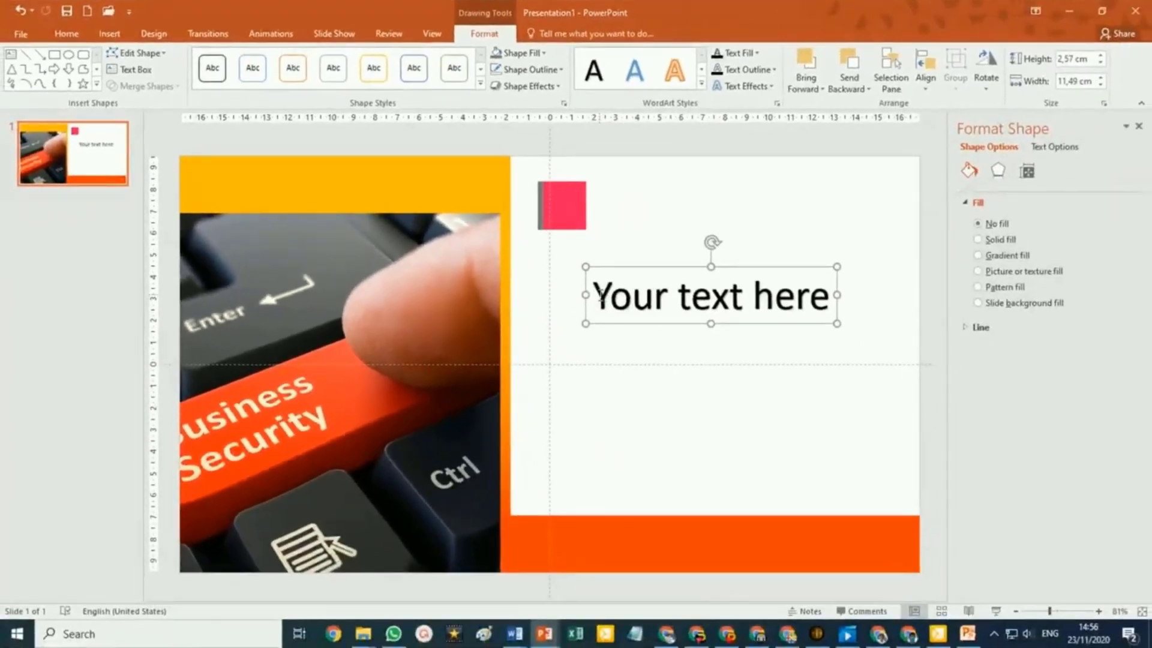
{"action": "left_click_drag", "start_coordinate": [597, 294], "coordinate": [837, 297]}
{"action": "type", "text": "SubTitl"}
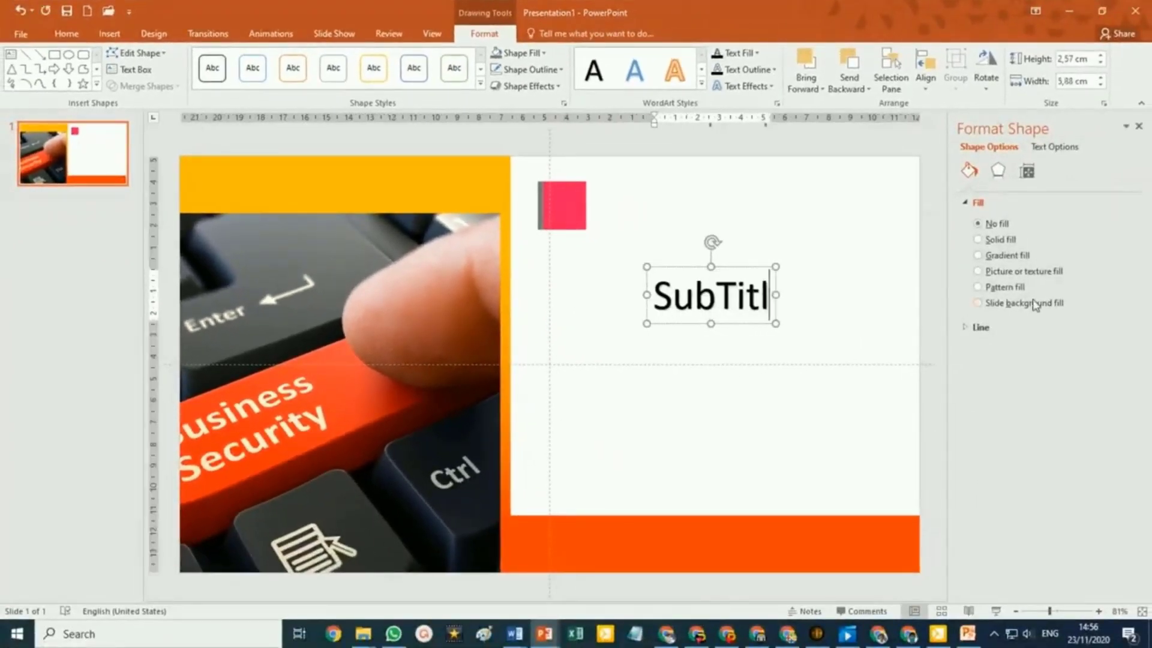
{"action": "type", "text": "e Content 1"}
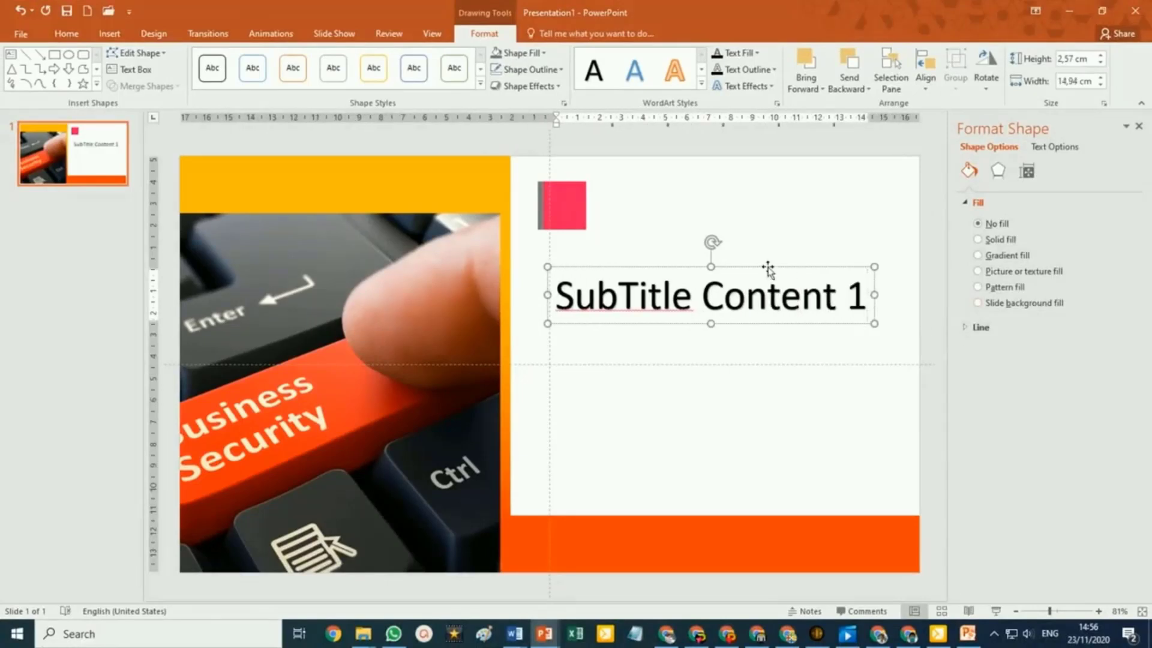
{"action": "left_click", "coordinate": [768, 267]}
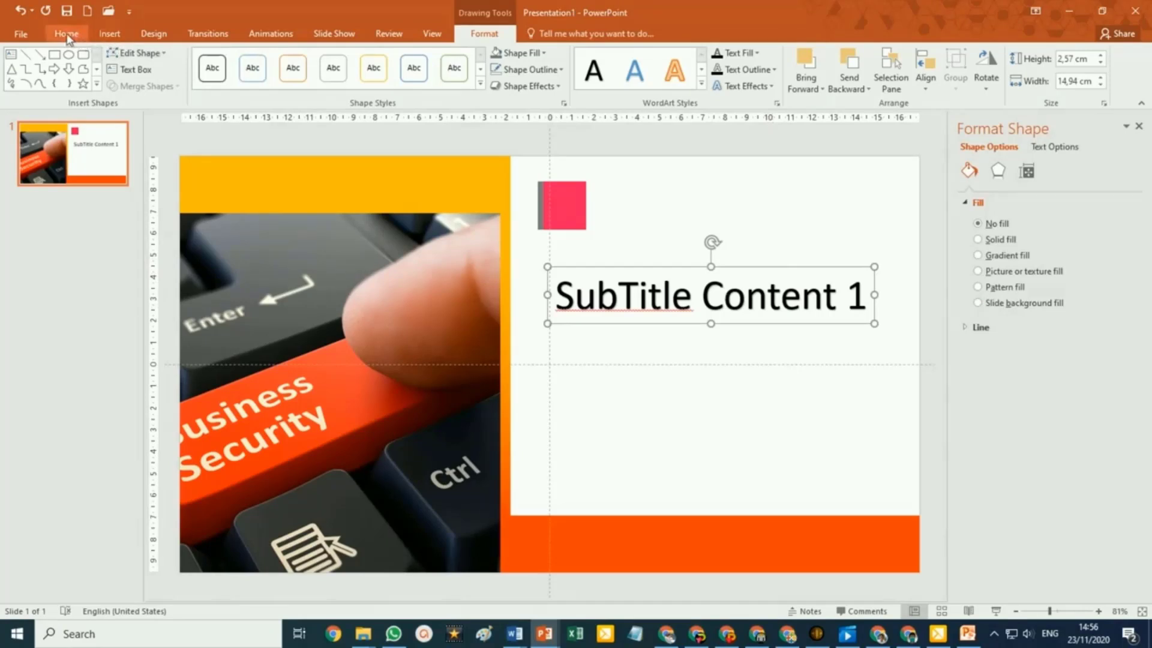
Format SubTitle Content 1 as Century Gothic 20 pt and move it beside the pink square
{"action": "left_click", "coordinate": [67, 36]}
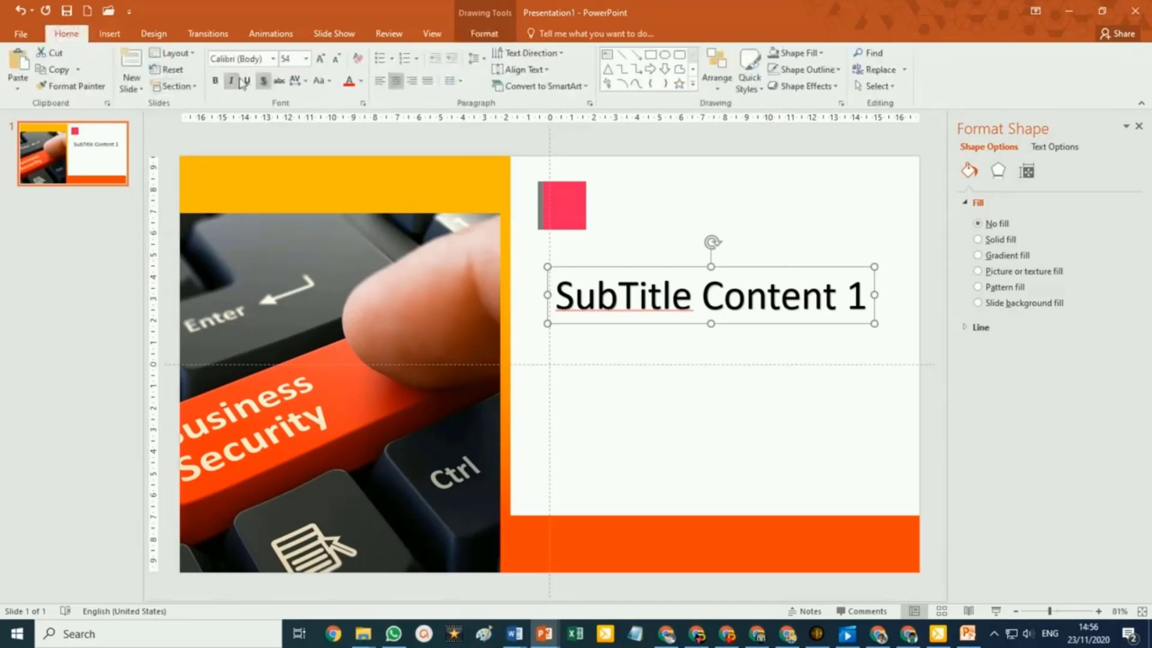
{"action": "left_click", "coordinate": [273, 60]}
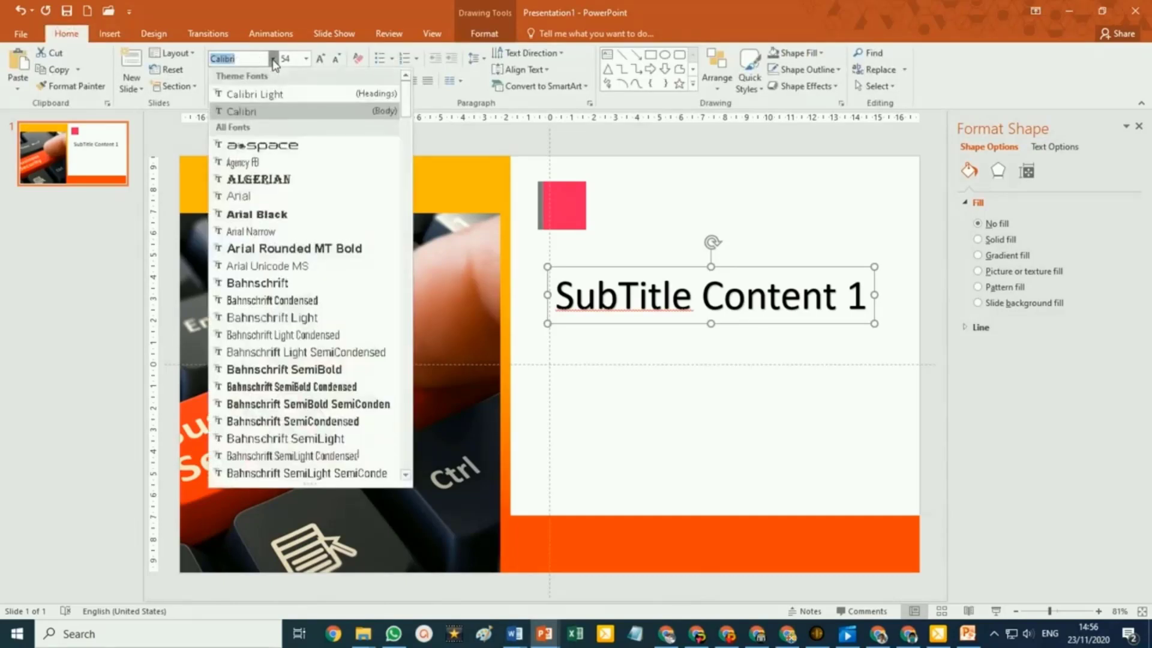
{"action": "scroll", "coordinate": [363, 220], "scroll_direction": "down", "scroll_amount": 10}
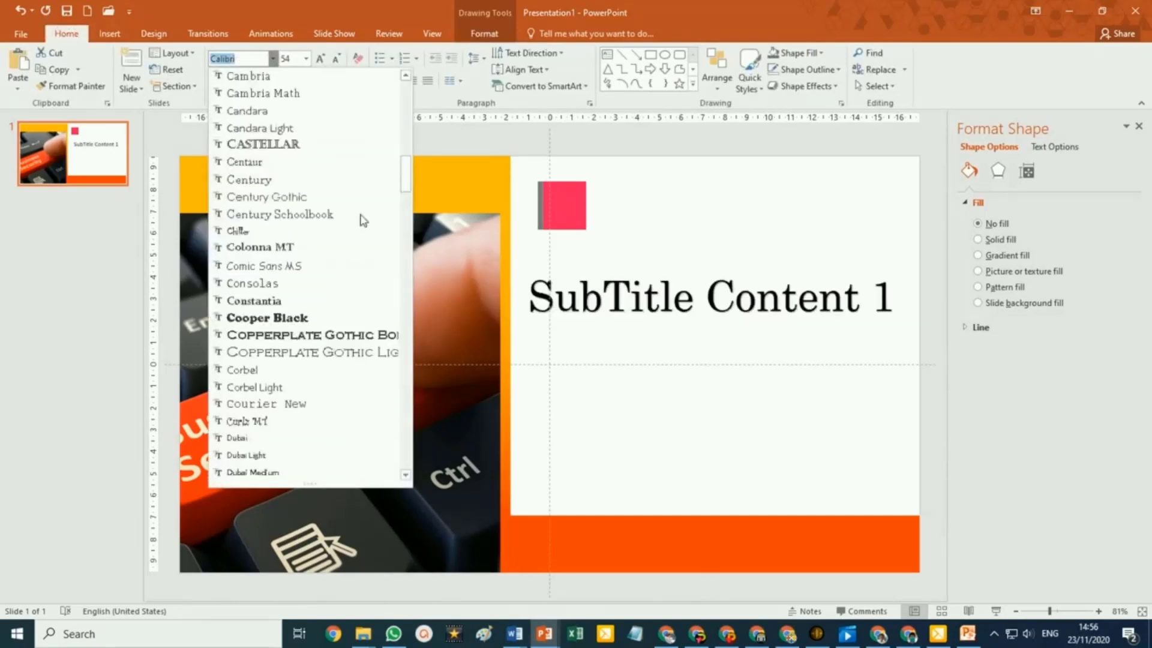
{"action": "left_click", "coordinate": [279, 198]}
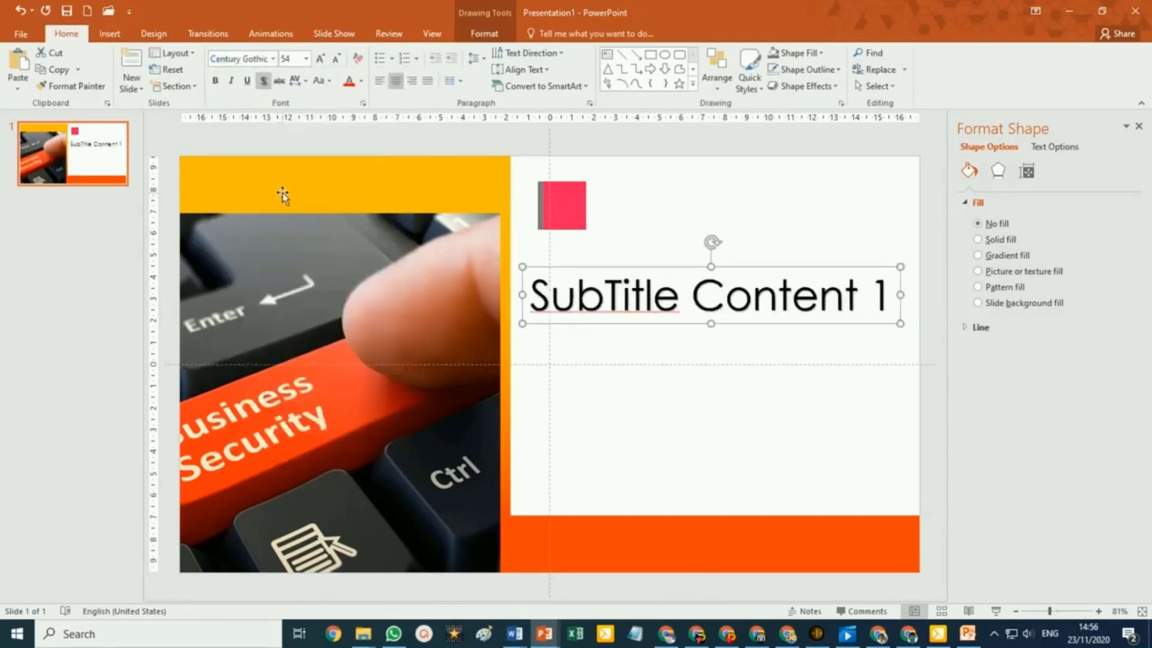
{"action": "left_click", "coordinate": [306, 59]}
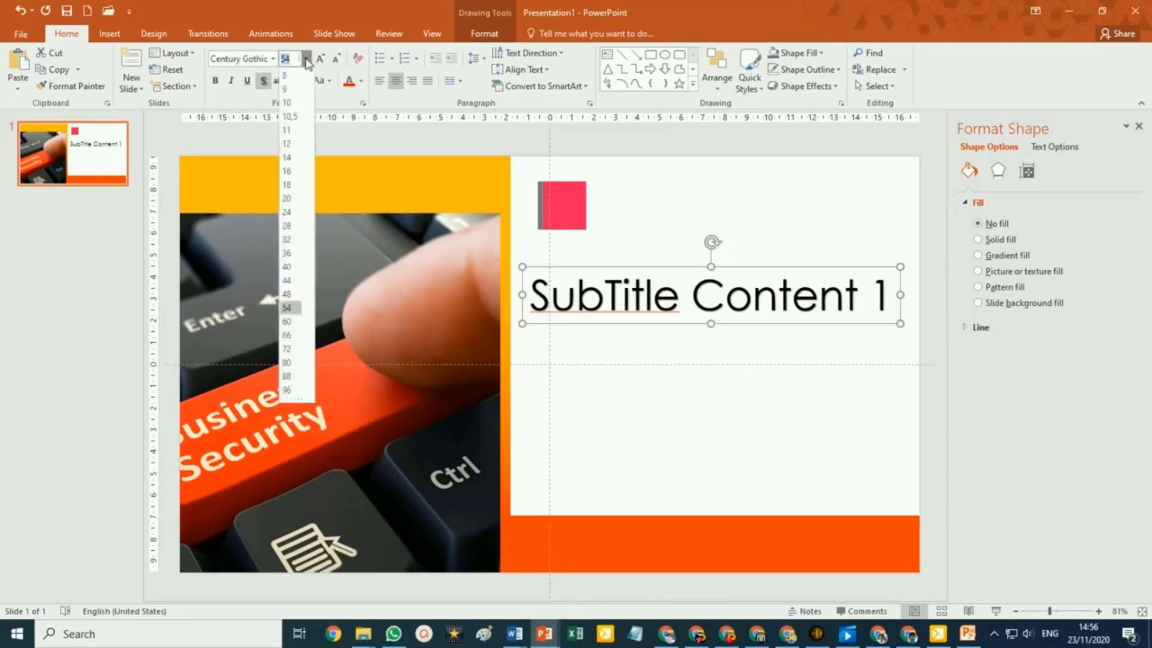
{"action": "left_click", "coordinate": [287, 198]}
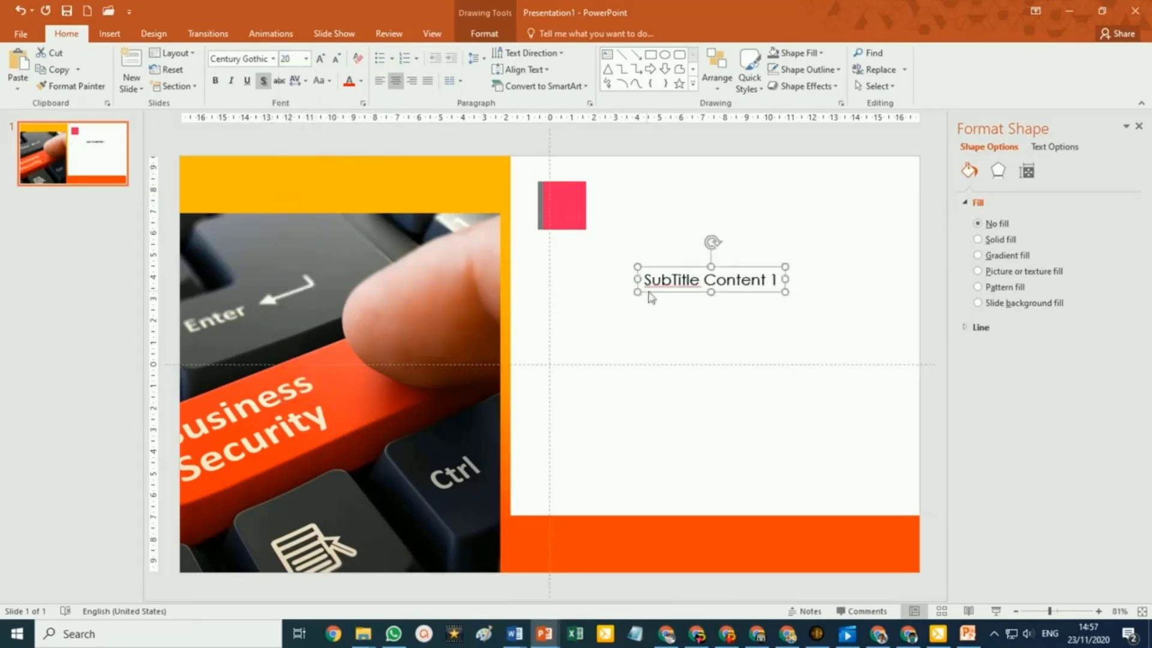
{"action": "left_click_drag", "start_coordinate": [692, 270], "coordinate": [647, 179]}
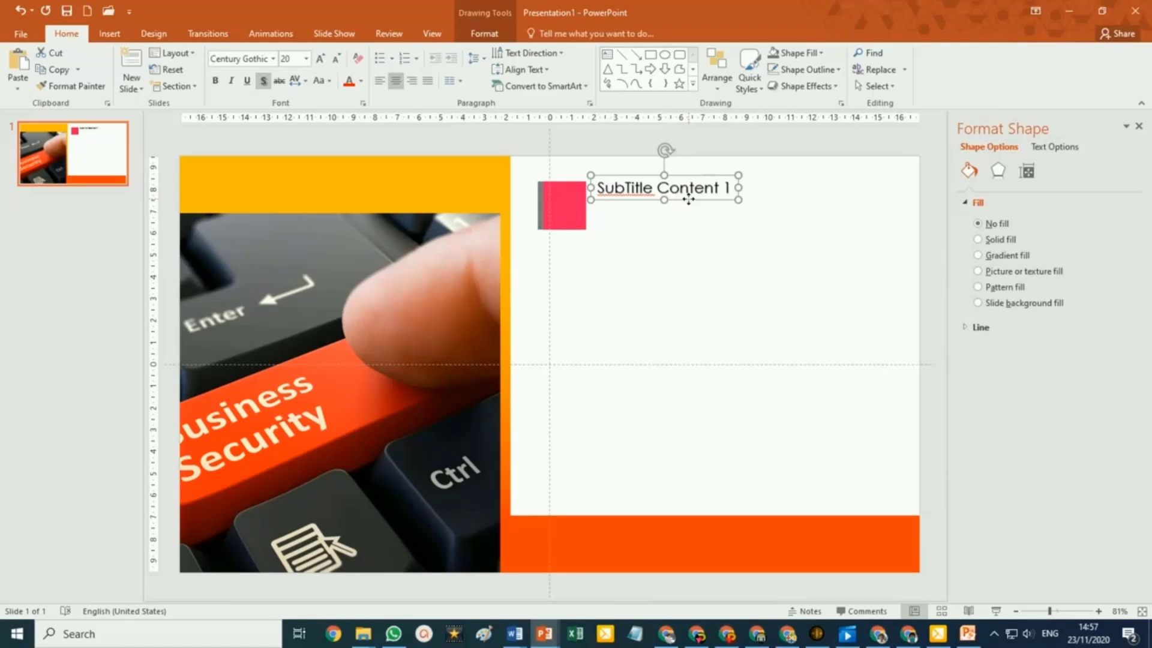
Duplicate the title box below and type 'Penjelasan atau uraian singkat dari' at its start
{"action": "left_click_drag", "start_coordinate": [688, 199], "coordinate": [690, 221]}
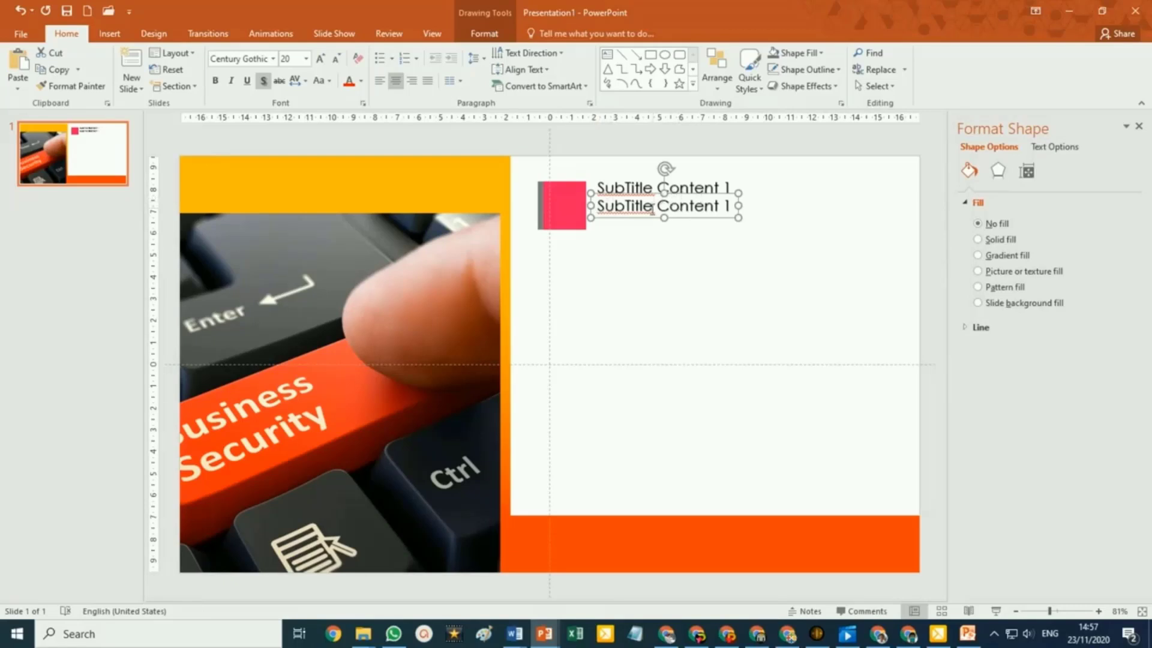
{"action": "left_click", "coordinate": [598, 206]}
{"action": "type", "text": "Penjelasan atau "}
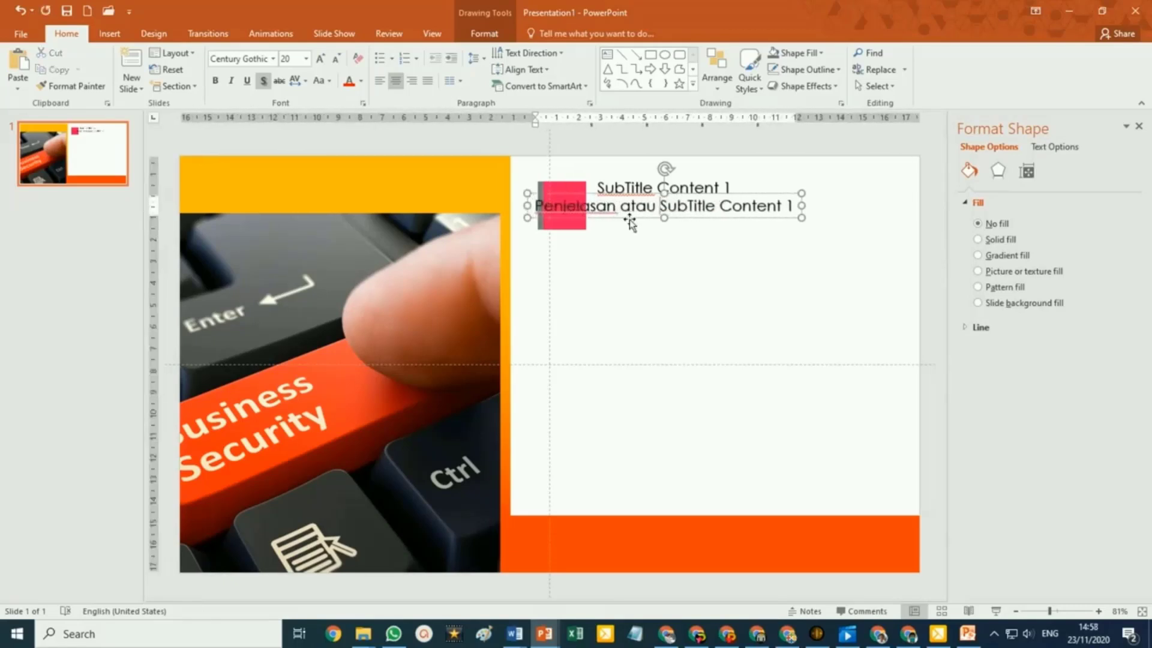
{"action": "type", "text": "uraian singkat dari"}
{"action": "left_click", "coordinate": [613, 188]}
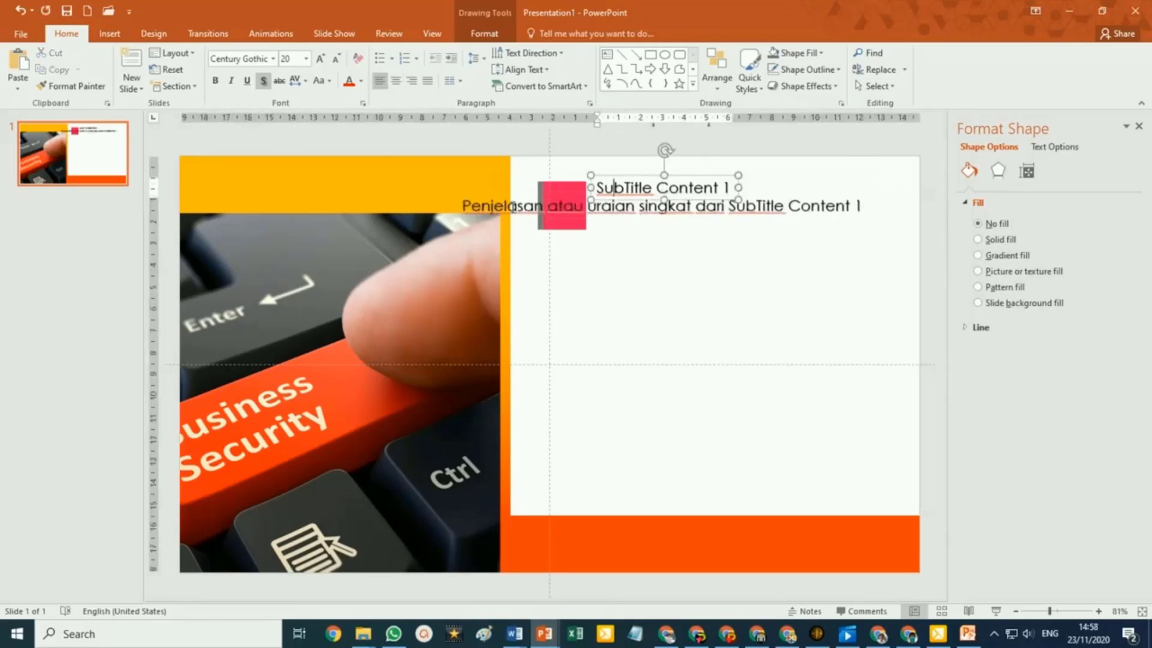
Set the description to 16 pt, place it under the title, and narrow it to wrap
{"action": "left_click", "coordinate": [686, 207]}
{"action": "left_click", "coordinate": [686, 217]}
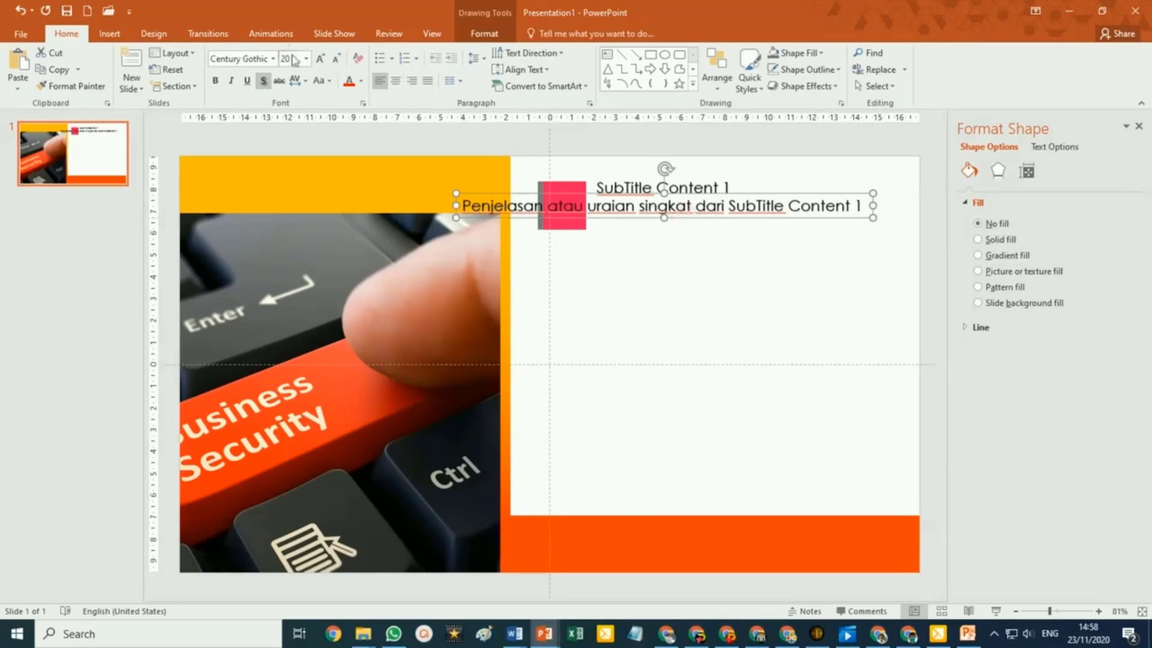
{"action": "left_click", "coordinate": [307, 59]}
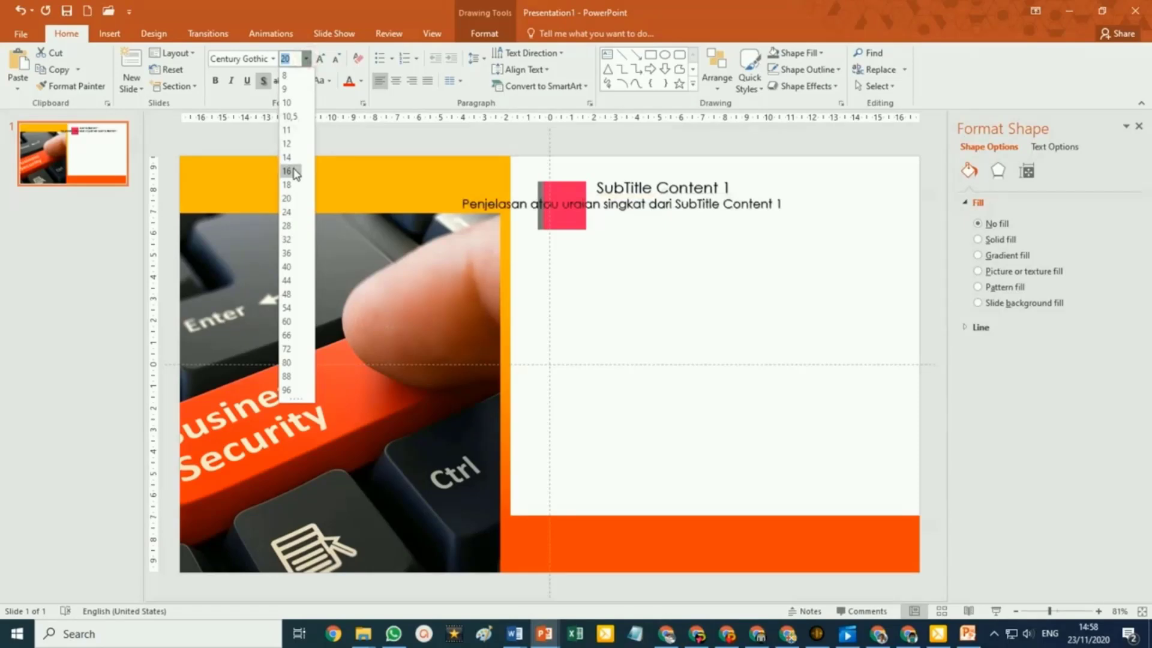
{"action": "left_click", "coordinate": [288, 171]}
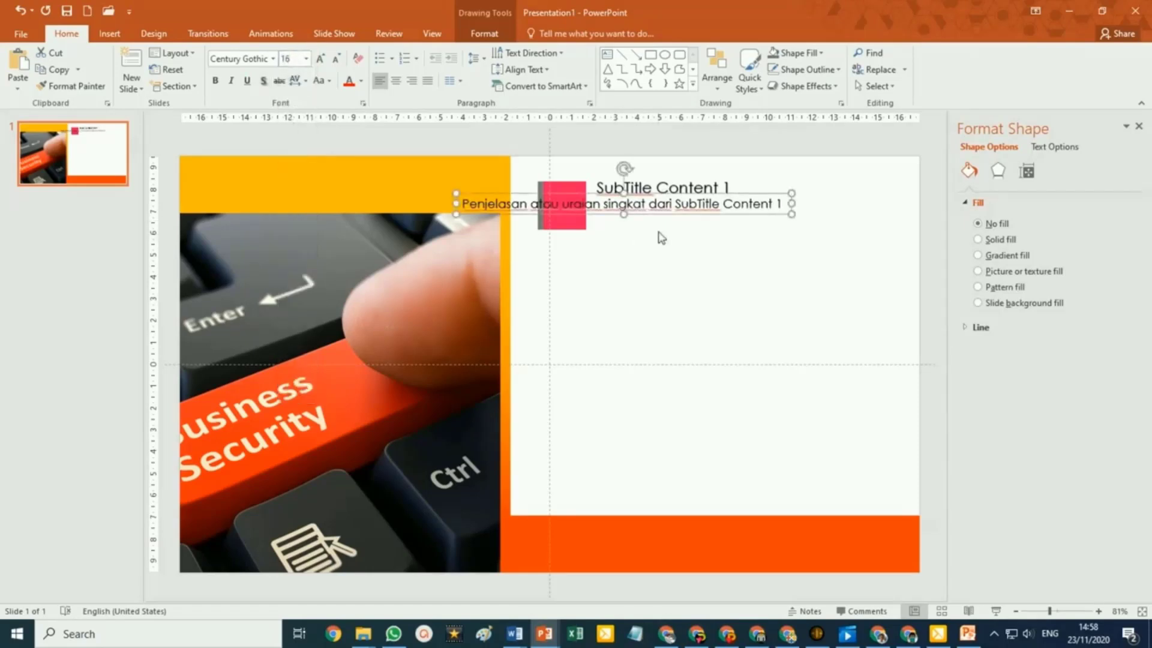
{"action": "left_click_drag", "start_coordinate": [654, 219], "coordinate": [789, 215]}
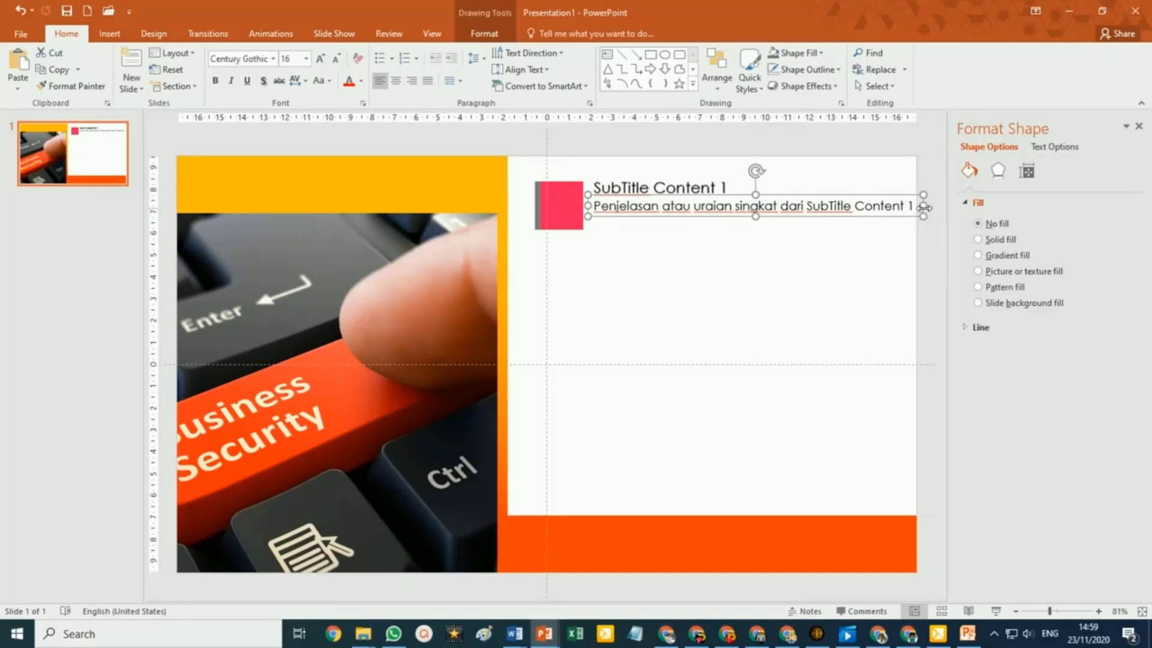
{"action": "mouse_move", "coordinate": [924, 207]}
{"action": "left_mouse_down"}
{"action": "mouse_move", "coordinate": [811, 212]}
{"action": "mouse_move", "coordinate": [830, 215]}
{"action": "left_mouse_up"}
{"action": "left_click", "coordinate": [881, 251]}
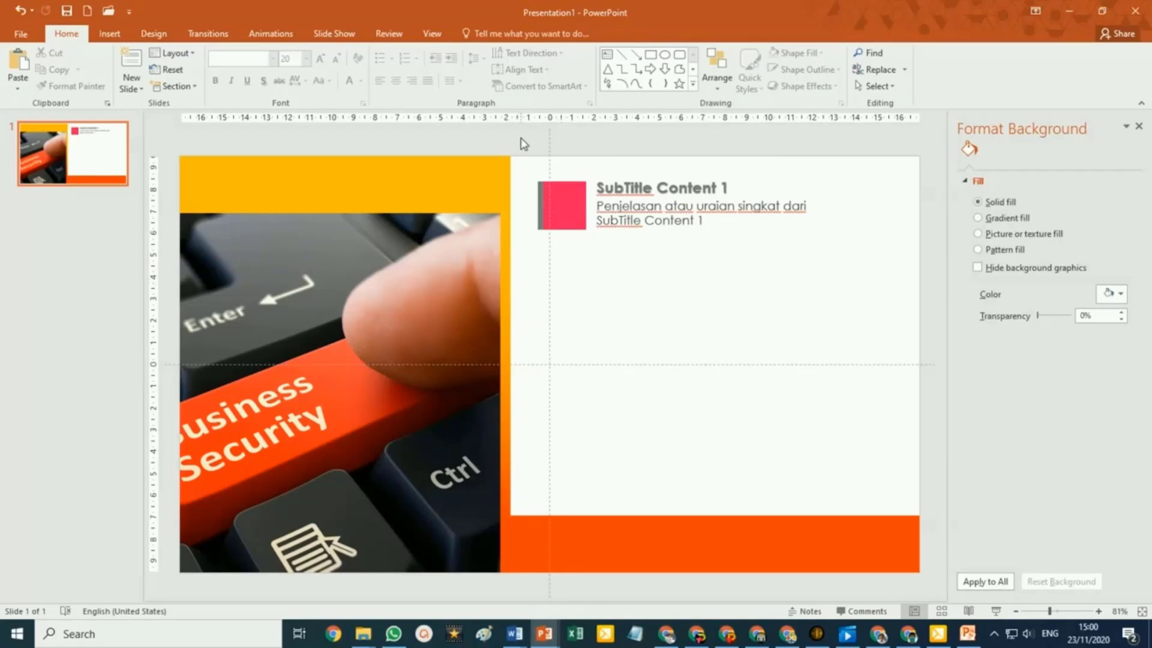
Copy the pink square and its texts into five stacked rows and renumber rows 2 to 5
{"action": "left_click_drag", "start_coordinate": [520, 138], "coordinate": [911, 277]}
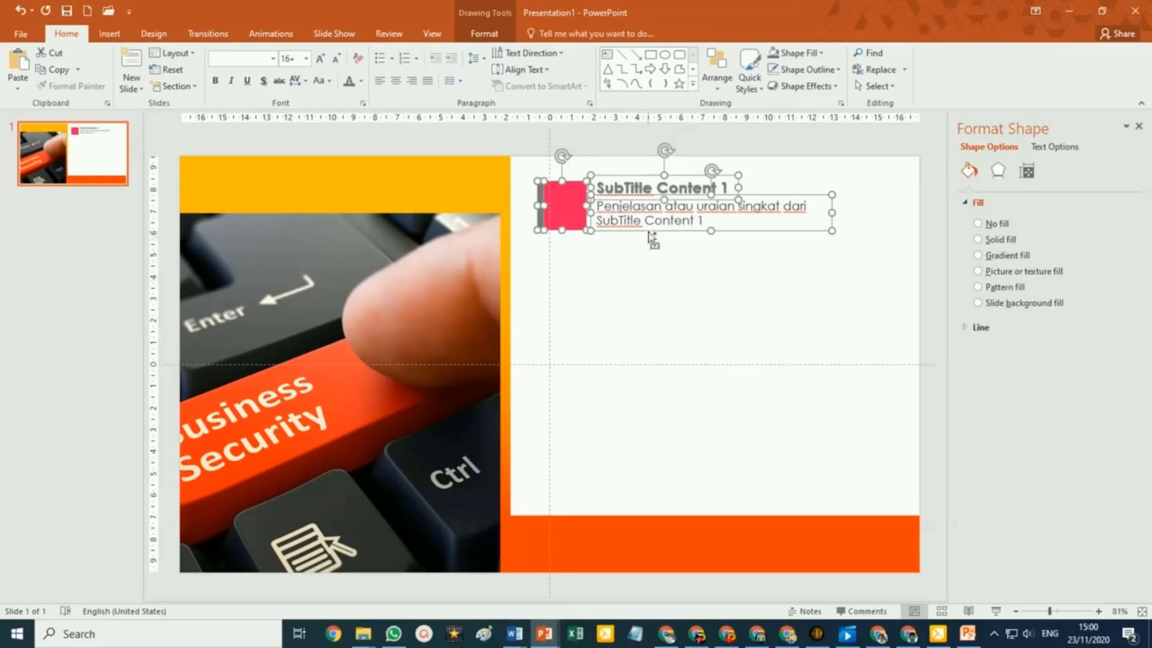
{"action": "left_click_drag", "start_coordinate": [651, 234], "coordinate": [652, 507]}
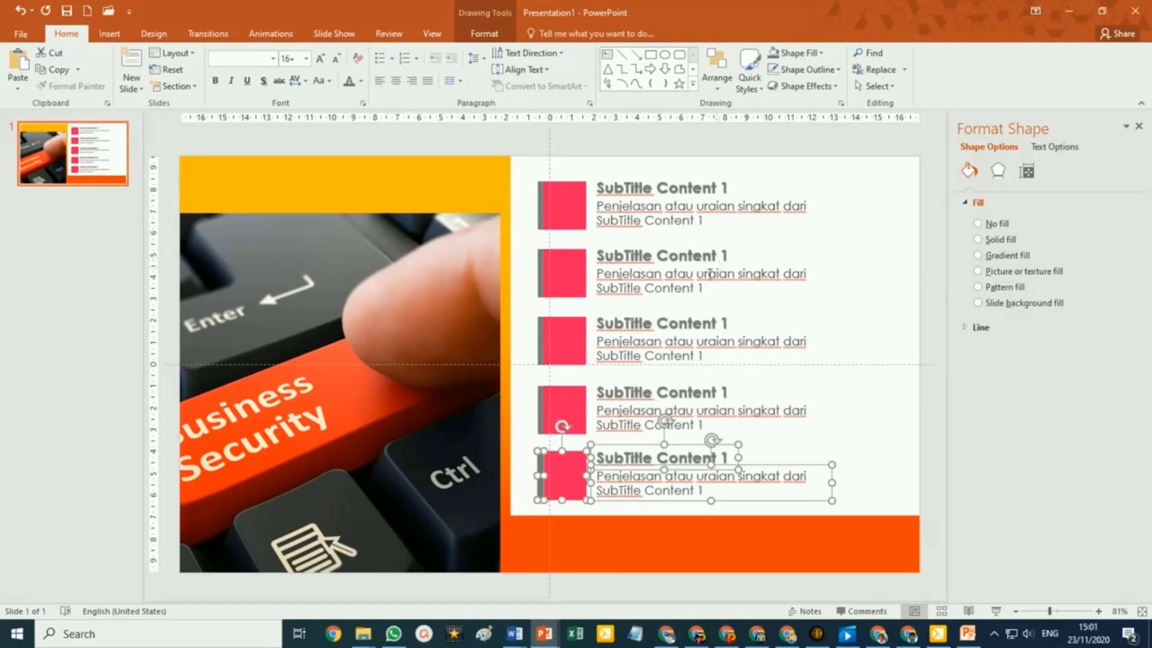
{"action": "double_click", "coordinate": [724, 255]}
{"action": "type", "text": "2"}
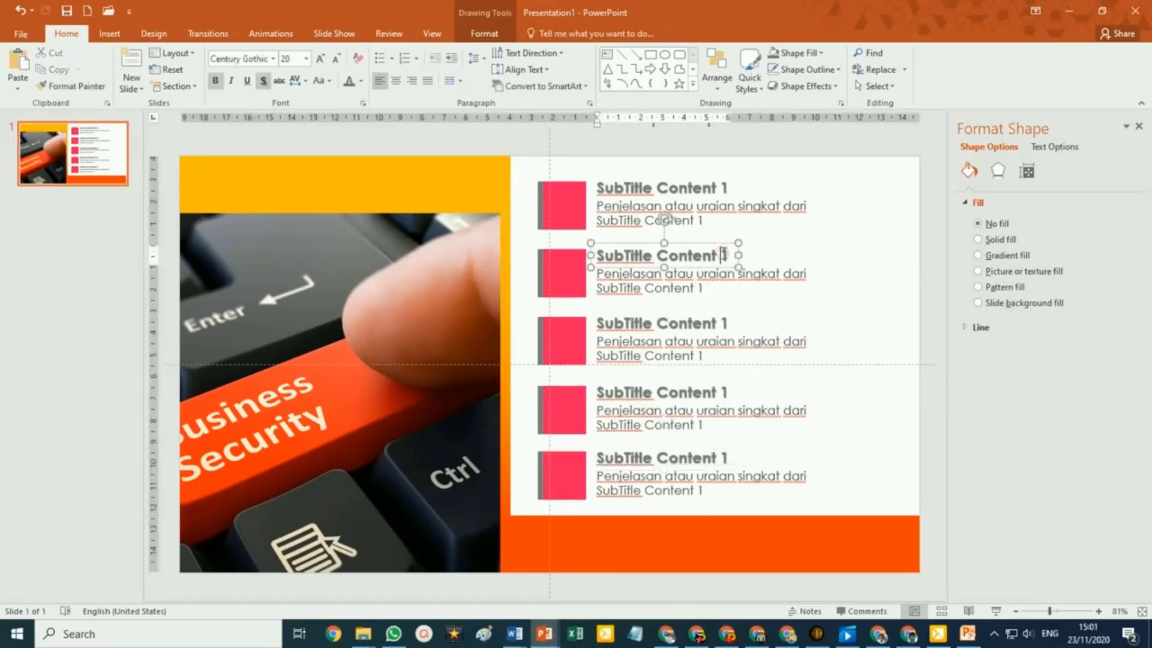
{"action": "double_click", "coordinate": [725, 323]}
{"action": "type", "text": "3"}
{"action": "double_click", "coordinate": [725, 392]}
{"action": "type", "text": "44"}
{"action": "double_click", "coordinate": [723, 457]}
{"action": "type", "text": "5"}
{"action": "double_click", "coordinate": [698, 490]}
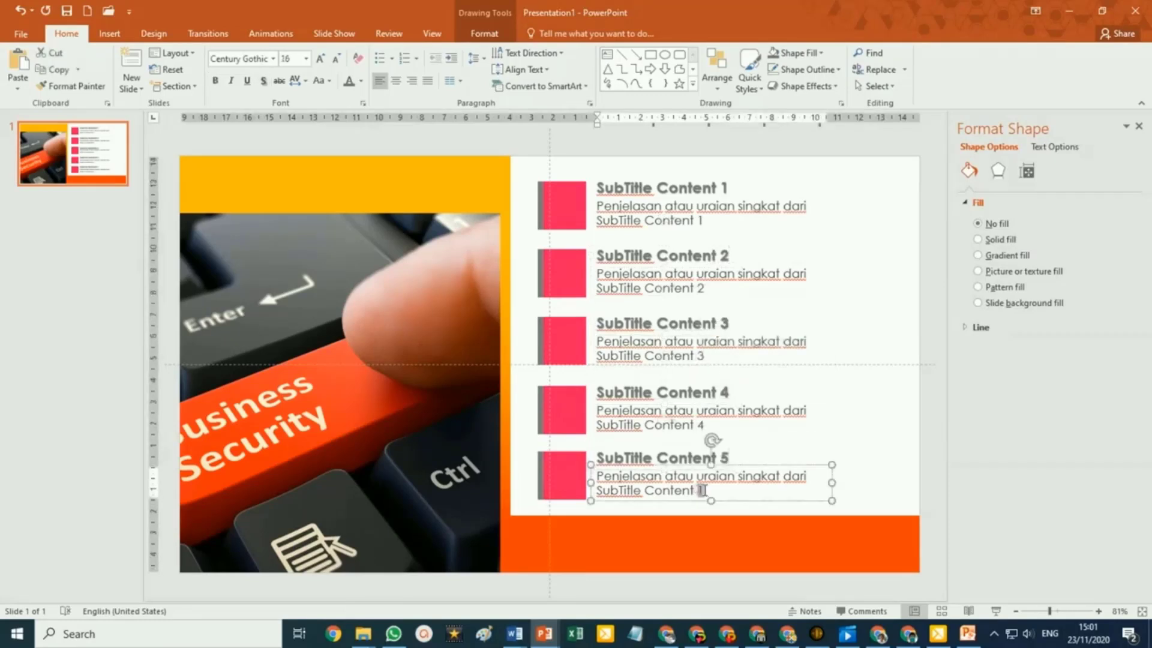
{"action": "type", "text": "5"}
Fill the second item's square with blue
{"action": "left_click", "coordinate": [561, 274]}
{"action": "left_click", "coordinate": [484, 33]}
{"action": "left_click", "coordinate": [517, 52]}
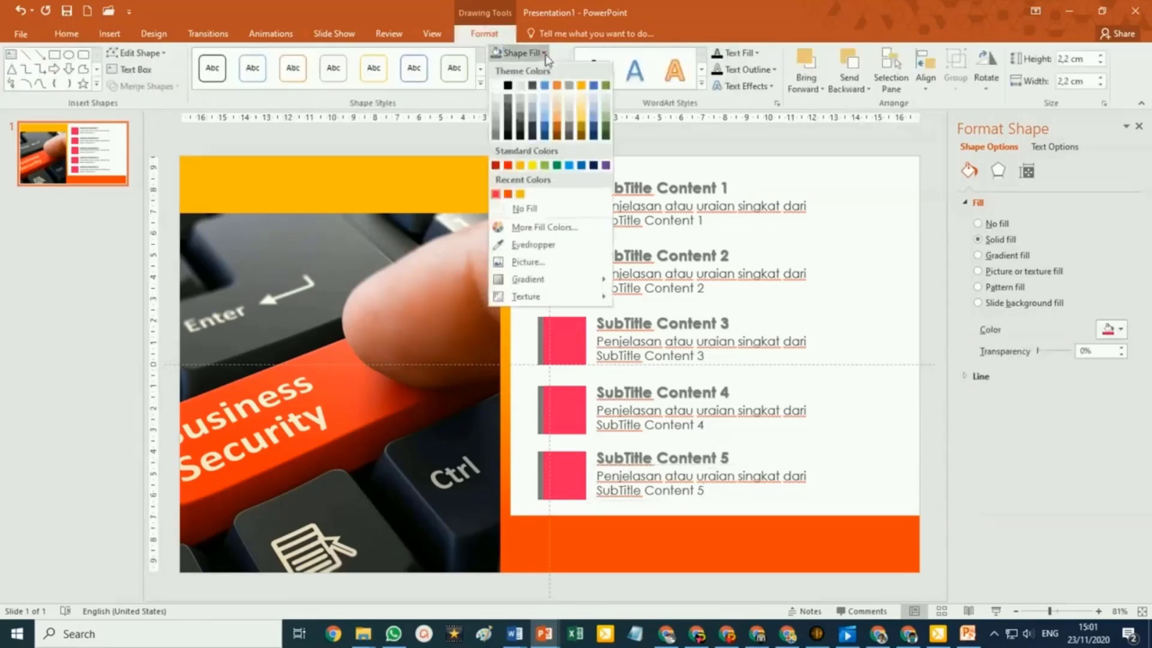
{"action": "left_click", "coordinate": [594, 132]}
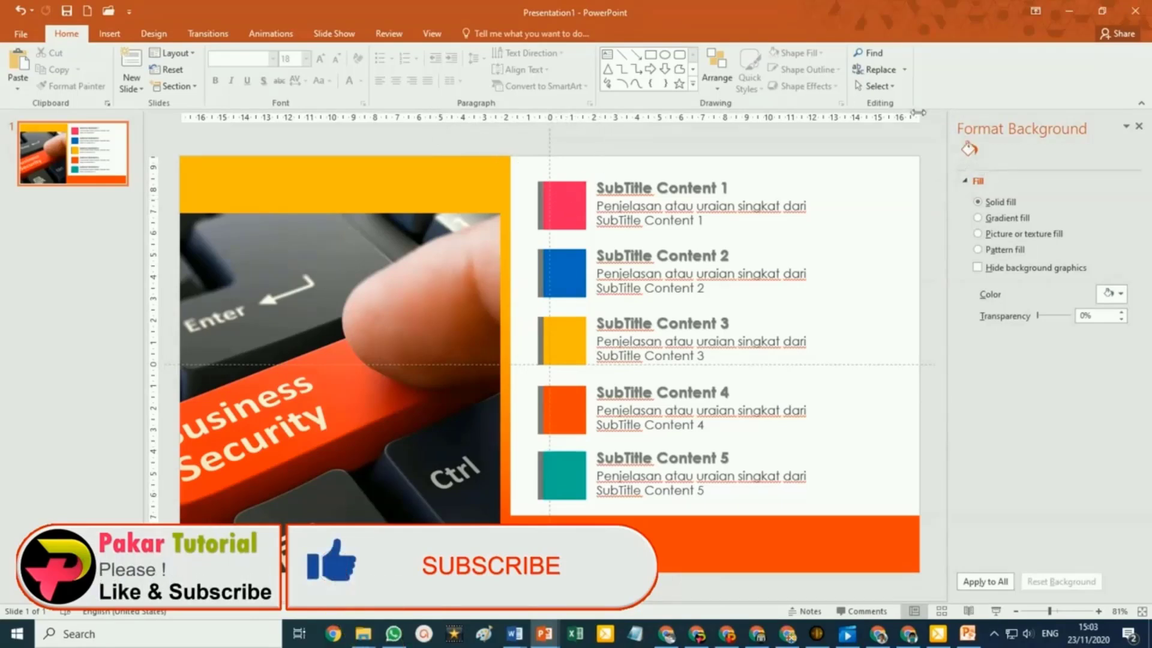
Open the 800 ICON VEKTOR TERBARU icon presentation with Ctrl+O
{"action": "scroll", "coordinate": [839, 107], "scroll_direction": "down", "scroll_amount": 1}
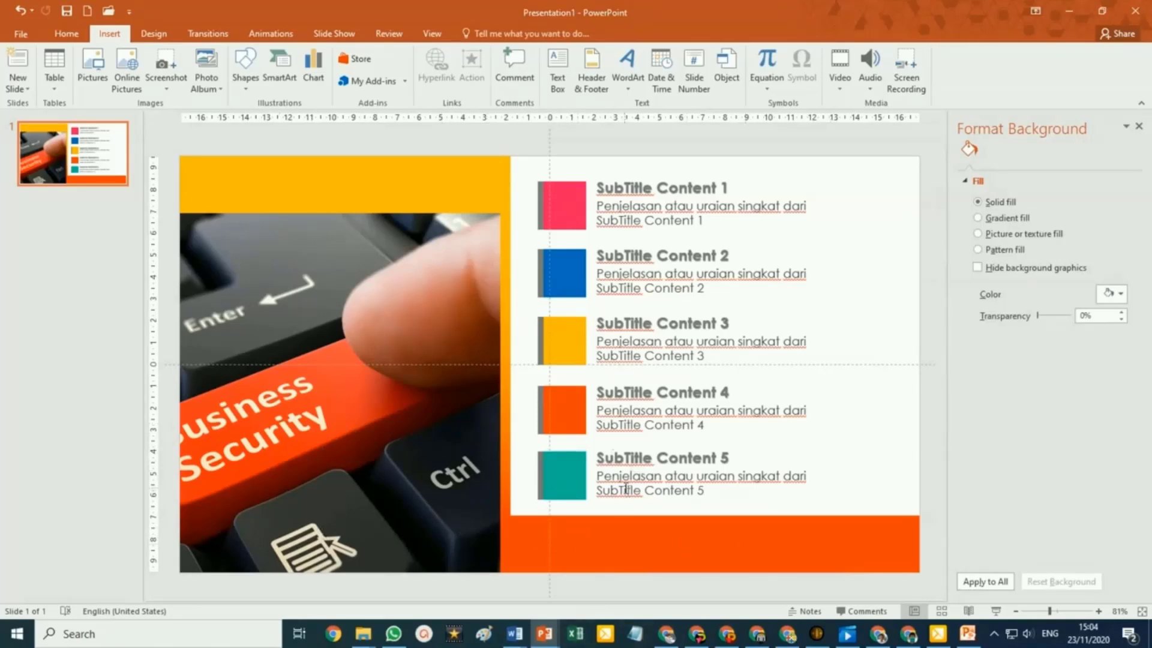
{"action": "key", "text": "ctrl+o"}
{"action": "left_click", "coordinate": [463, 172]}
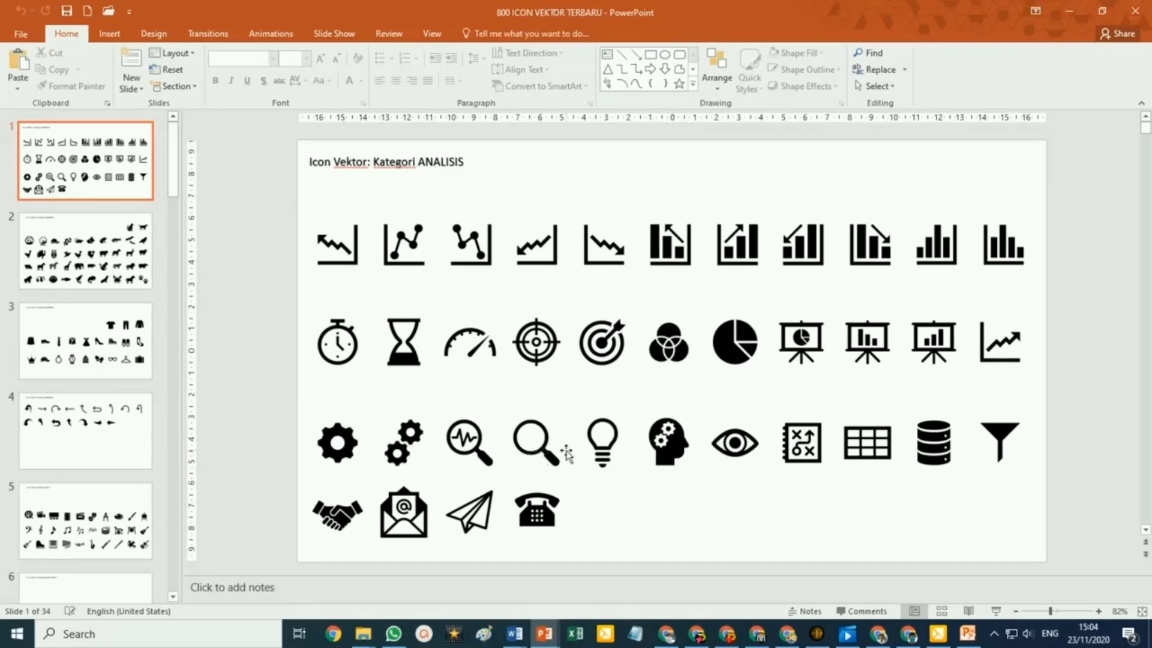
Copy the light-bulb, target, paper-plane, handshake and bar-chart icons, then return to Presentation1
{"action": "left_click", "coordinate": [606, 443]}
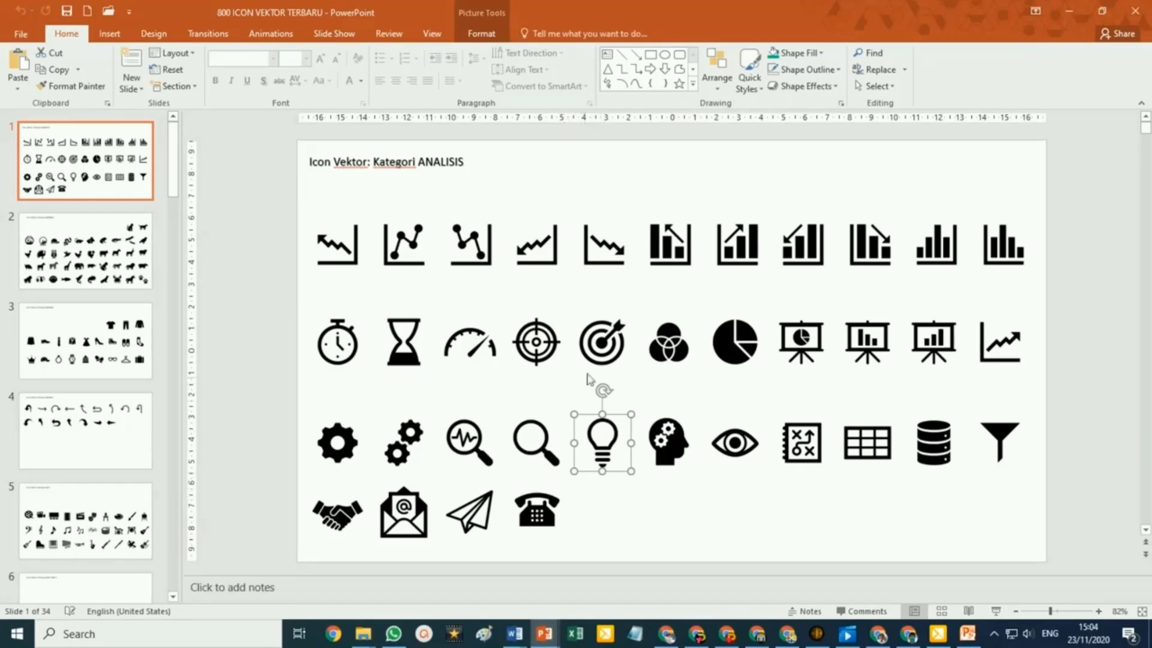
{"action": "left_click", "coordinate": [596, 354], "text": "shift"}
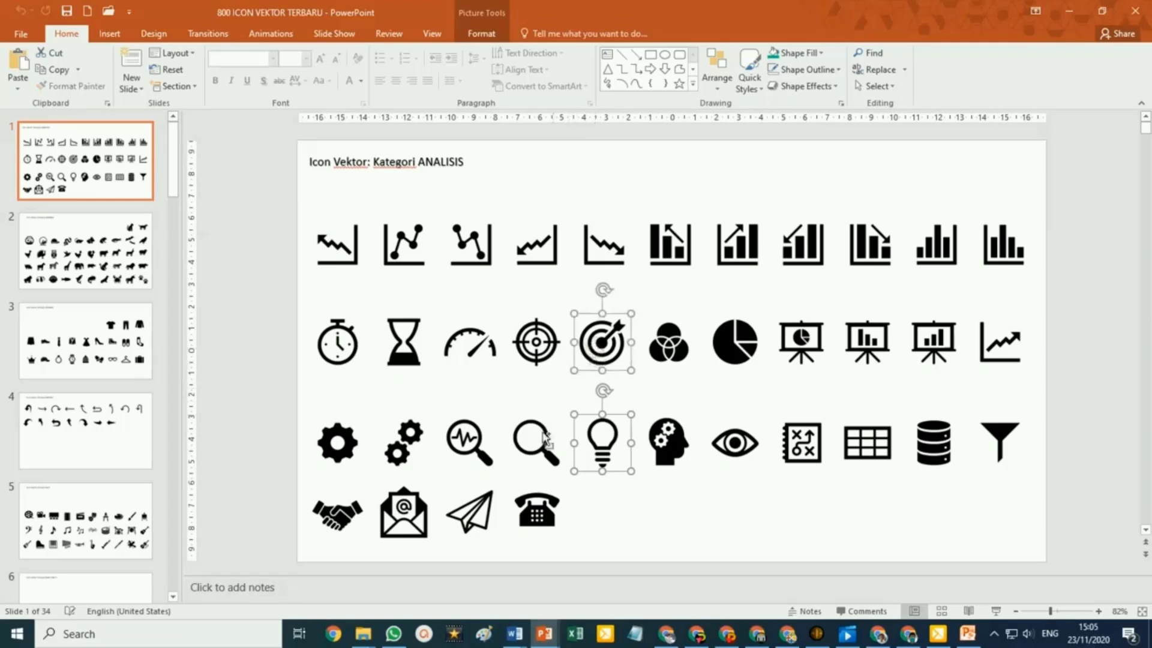
{"action": "left_click", "coordinate": [477, 513], "text": "shift"}
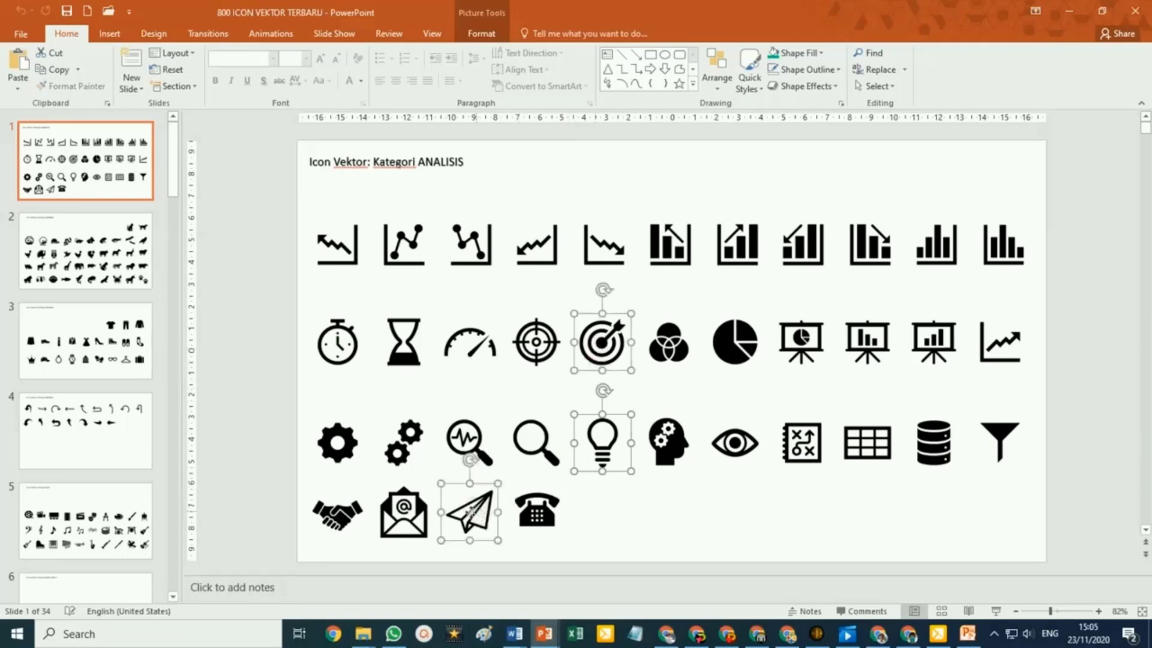
{"action": "left_click", "coordinate": [336, 513], "text": "shift"}
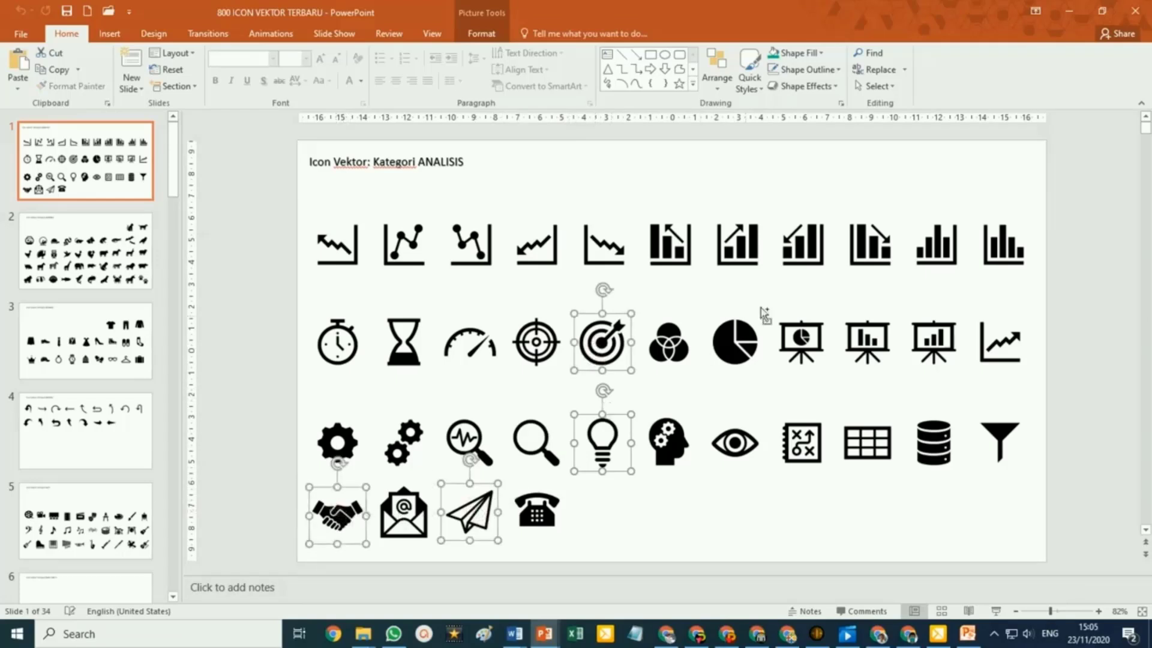
{"action": "left_click", "coordinate": [742, 245], "text": "shift"}
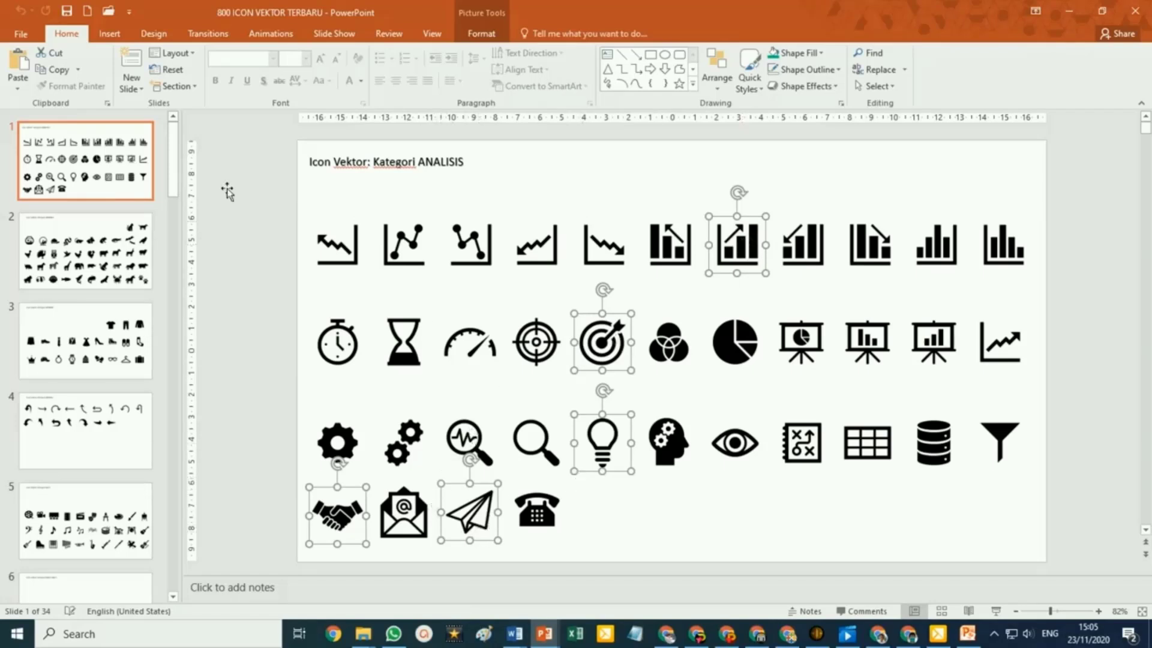
{"action": "left_click", "coordinate": [57, 75]}
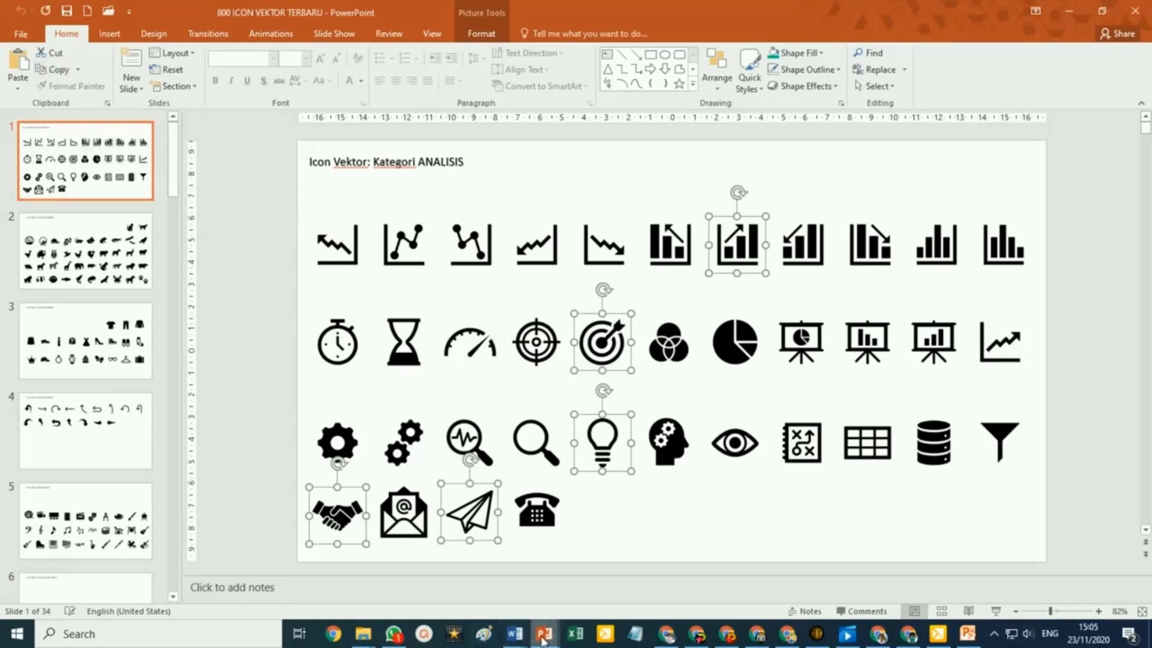
{"action": "mouse_move", "coordinate": [543, 633]}
{"action": "left_click", "coordinate": [555, 585]}
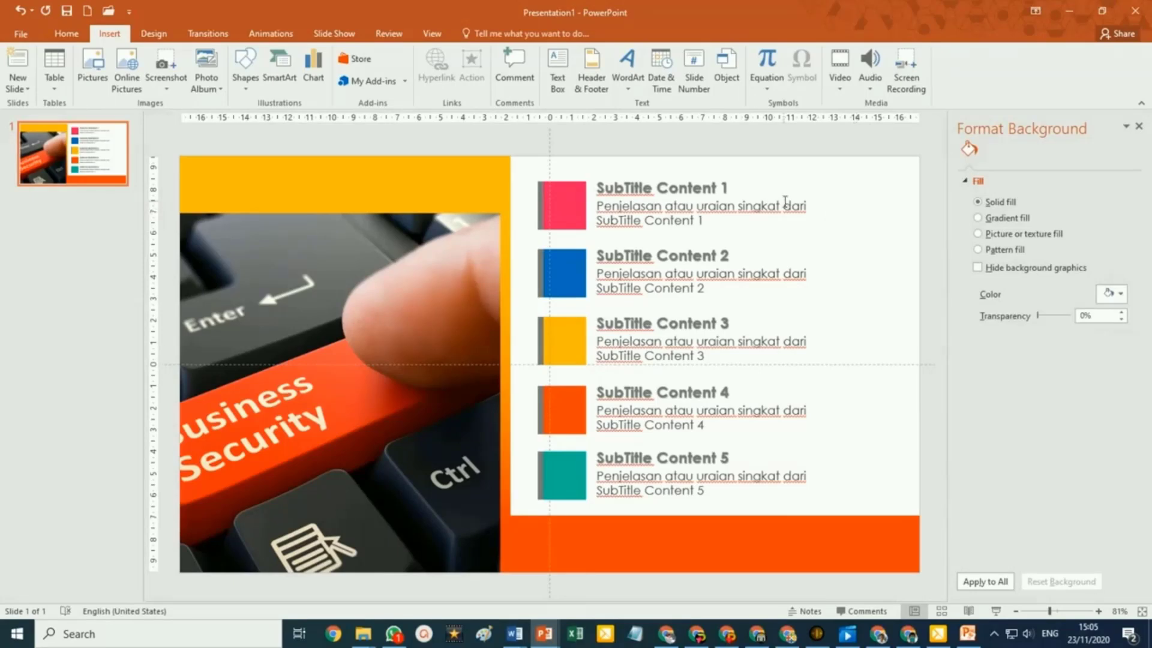
Paste the copied icons onto the right panel and shrink them
{"action": "key", "text": "ctrl+v"}
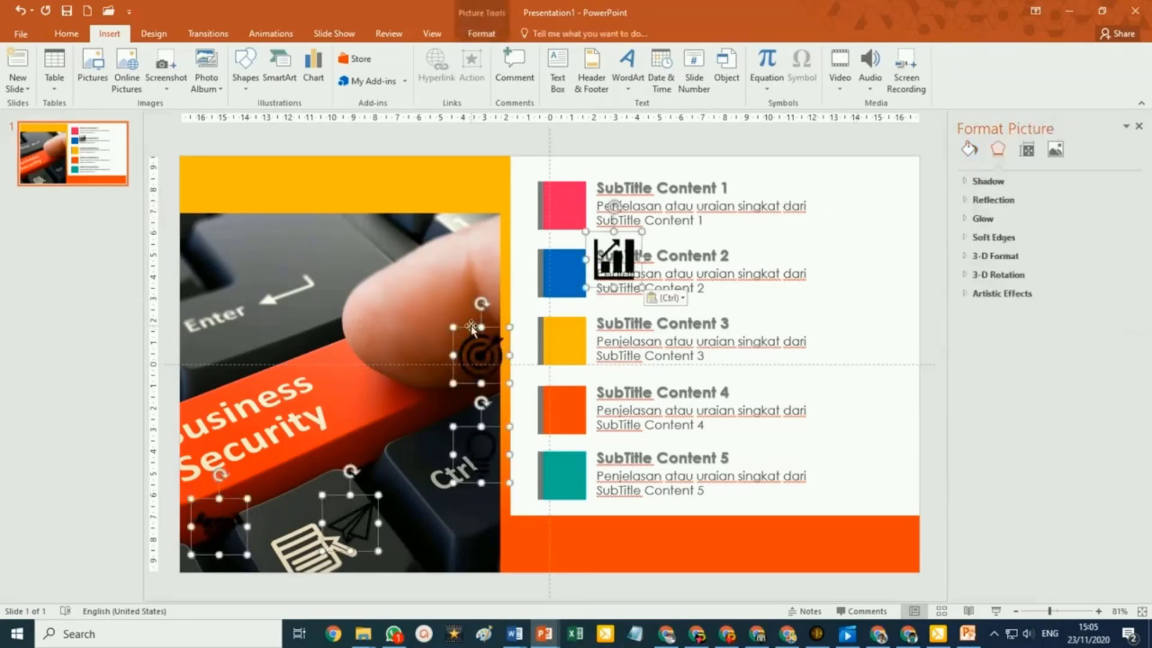
{"action": "left_click_drag", "start_coordinate": [471, 327], "coordinate": [485, 322]}
{"action": "left_click_drag", "start_coordinate": [732, 242], "coordinate": [763, 296]}
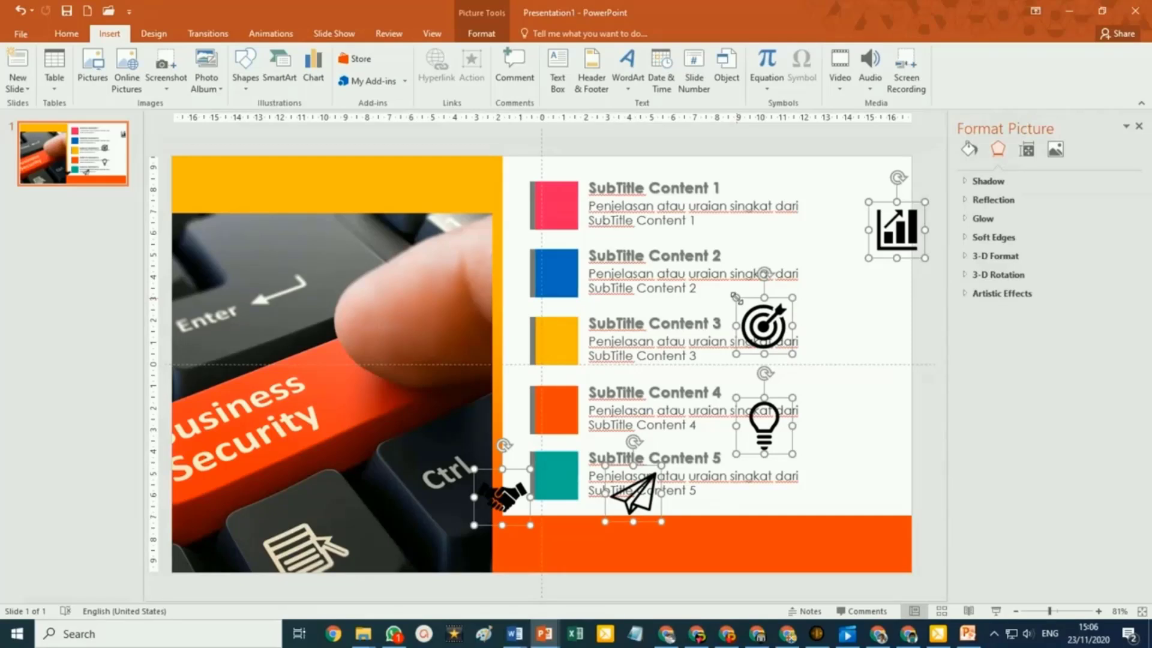
{"action": "left_click_drag", "start_coordinate": [736, 297], "coordinate": [759, 330]}
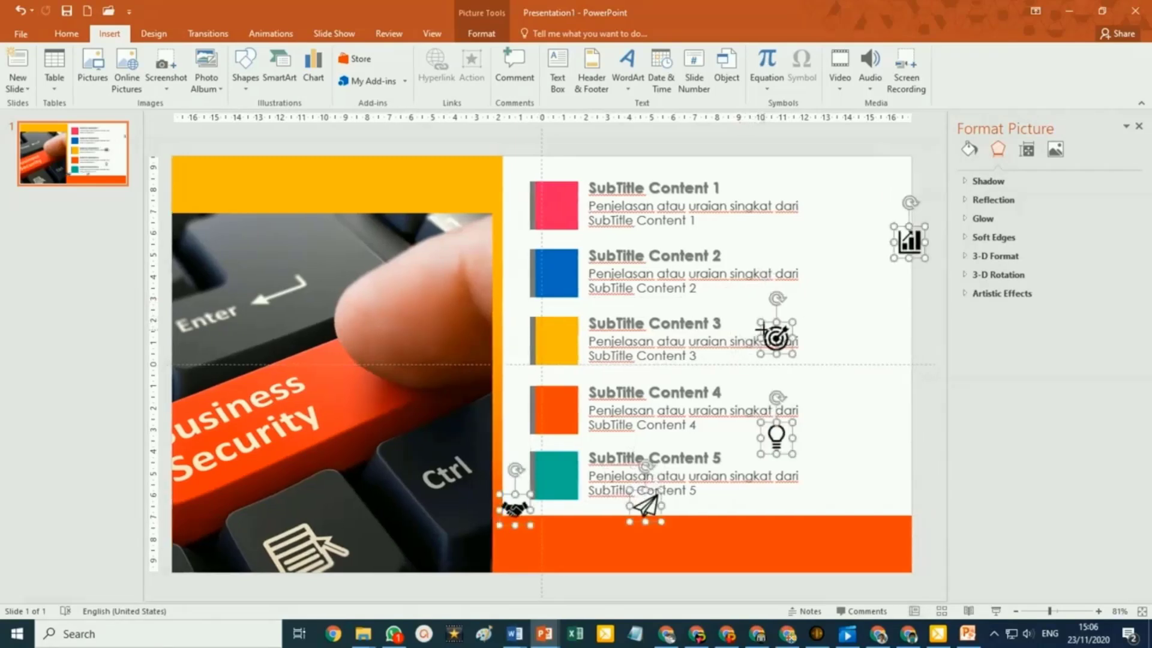
{"action": "double_click", "coordinate": [925, 259]}
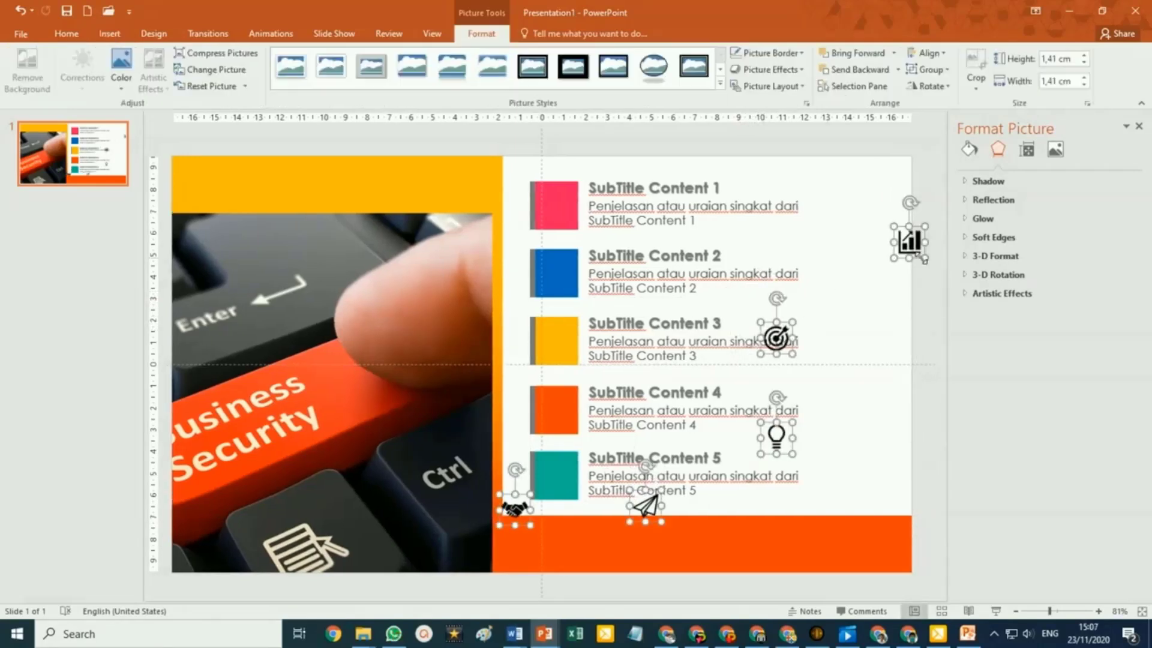
{"action": "left_click", "coordinate": [922, 311]}
Place the bulb, handshake, paper-plane, target and chart icons on the pink, blue, yellow, orange and teal squares
{"action": "left_click", "coordinate": [783, 441]}
{"action": "left_click_drag", "start_coordinate": [786, 444], "coordinate": [570, 219]}
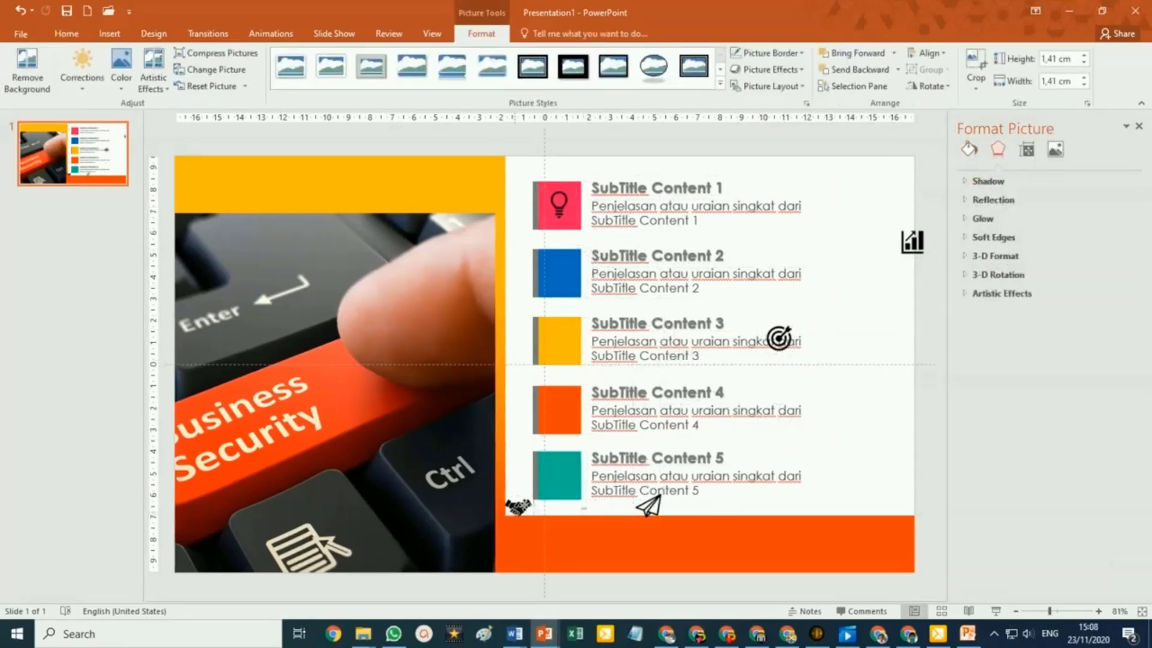
{"action": "left_click_drag", "start_coordinate": [517, 509], "coordinate": [559, 273]}
{"action": "left_click_drag", "start_coordinate": [651, 509], "coordinate": [558, 342]}
{"action": "left_click_drag", "start_coordinate": [779, 338], "coordinate": [559, 411]}
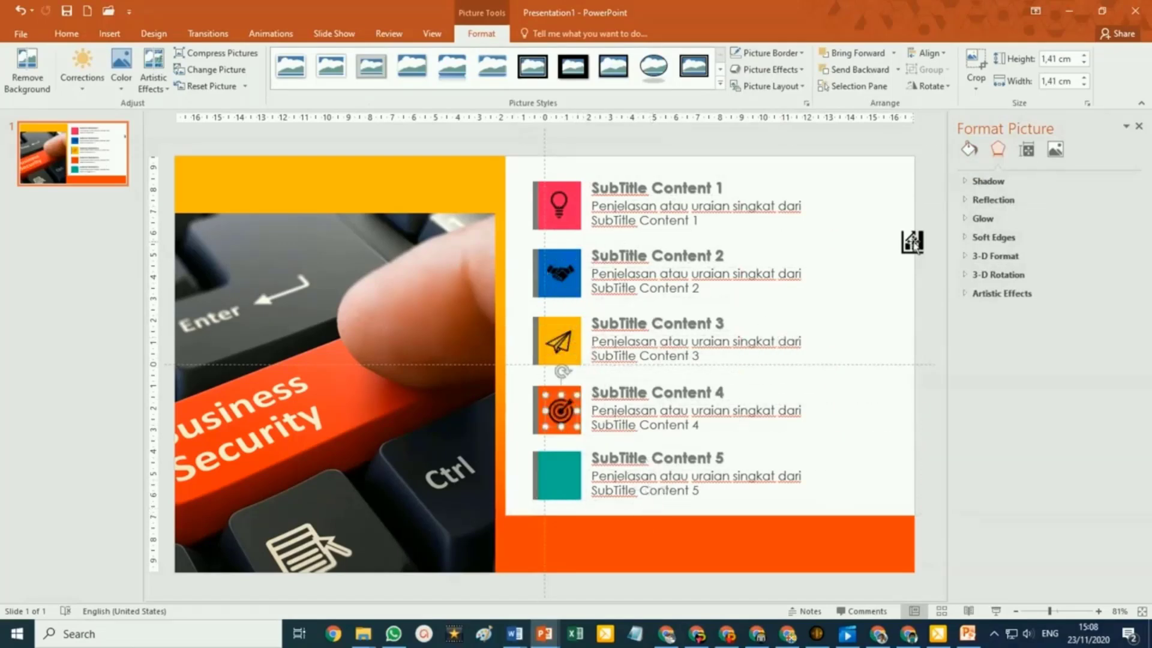
{"action": "mouse_move", "coordinate": [912, 242]}
{"action": "left_mouse_down"}
{"action": "mouse_move", "coordinate": [873, 294]}
{"action": "mouse_move", "coordinate": [558, 474]}
{"action": "left_mouse_up"}
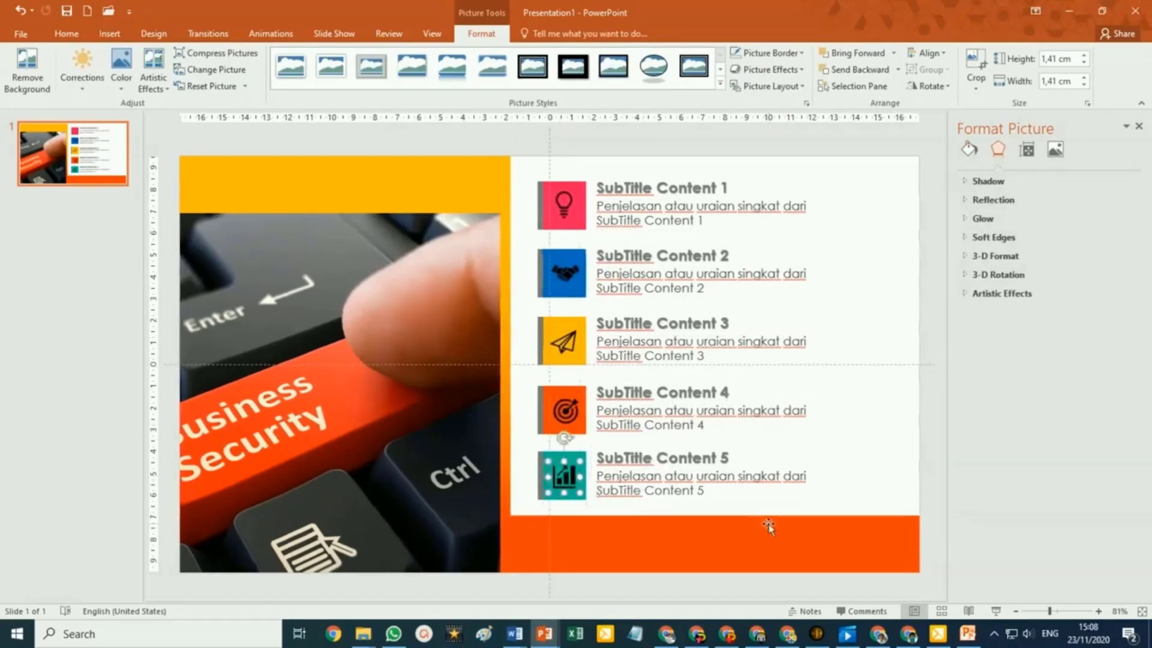
{"action": "left_click", "coordinate": [939, 498]}
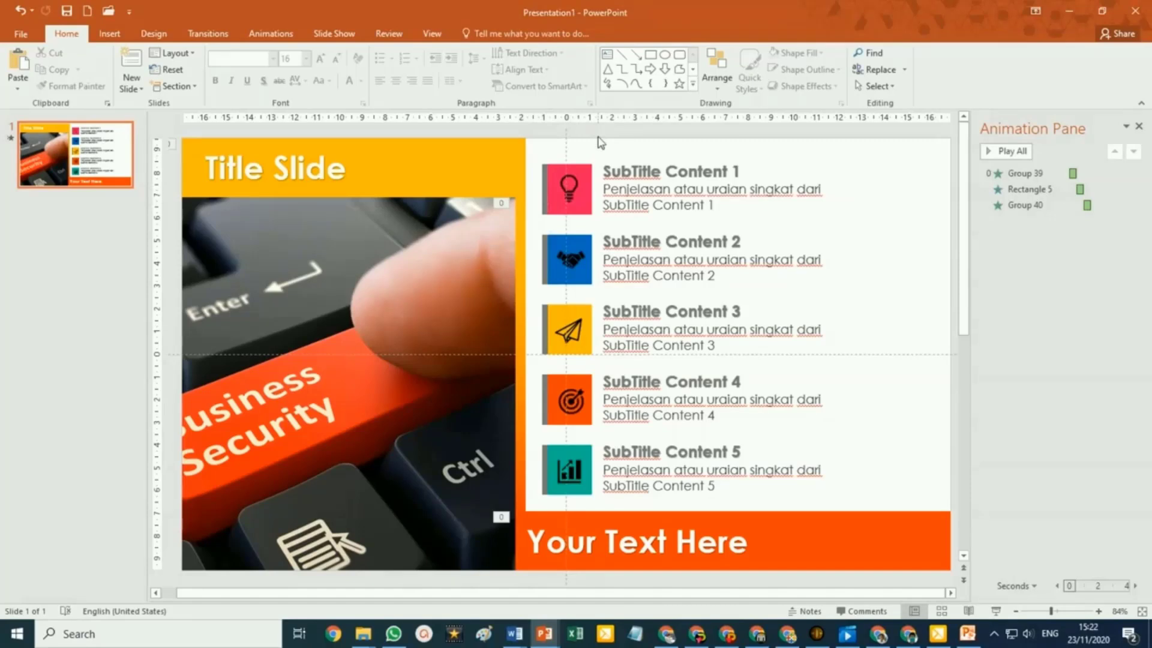
Select the lightbulb, handshake and chart icon groups to check their grouping
{"action": "scroll", "coordinate": [600, 143], "scroll_direction": "down", "scroll_amount": 1, "text": "ctrl"}
{"action": "left_click_drag", "start_coordinate": [533, 144], "coordinate": [603, 253]}
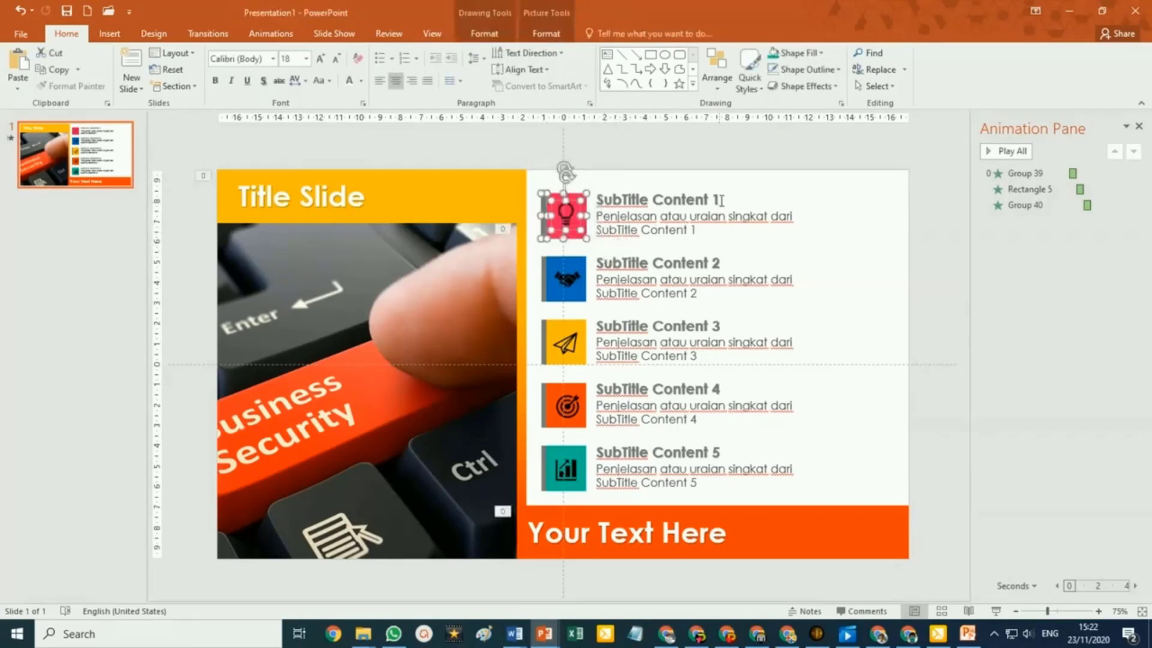
{"action": "key", "text": "Escape"}
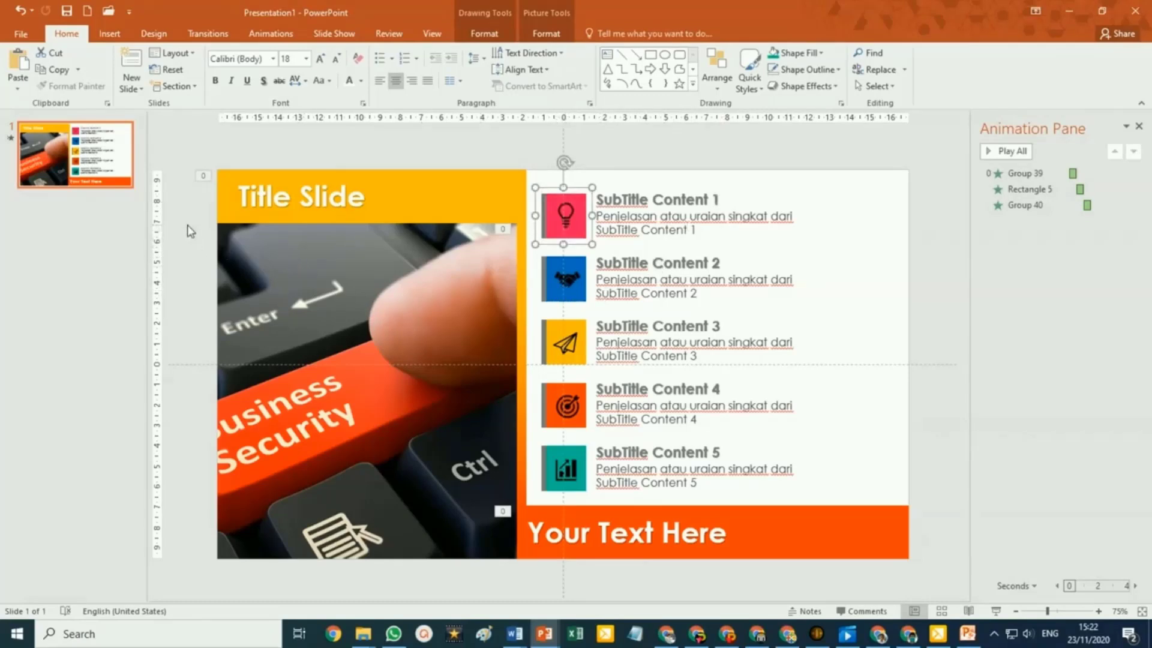
{"action": "left_click_drag", "start_coordinate": [187, 223], "coordinate": [608, 328]}
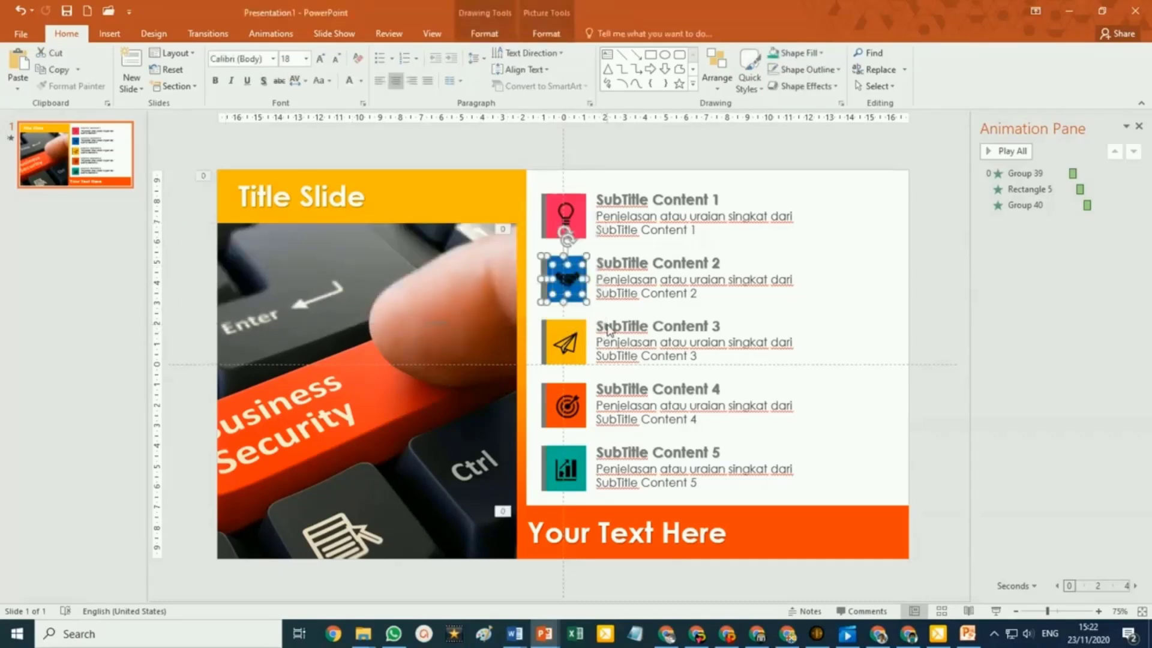
{"action": "mouse_move", "coordinate": [190, 315]}
{"action": "left_mouse_down"}
{"action": "mouse_move", "coordinate": [488, 381]}
{"action": "mouse_move", "coordinate": [199, 396]}
{"action": "mouse_move", "coordinate": [597, 503]}
{"action": "left_mouse_up"}
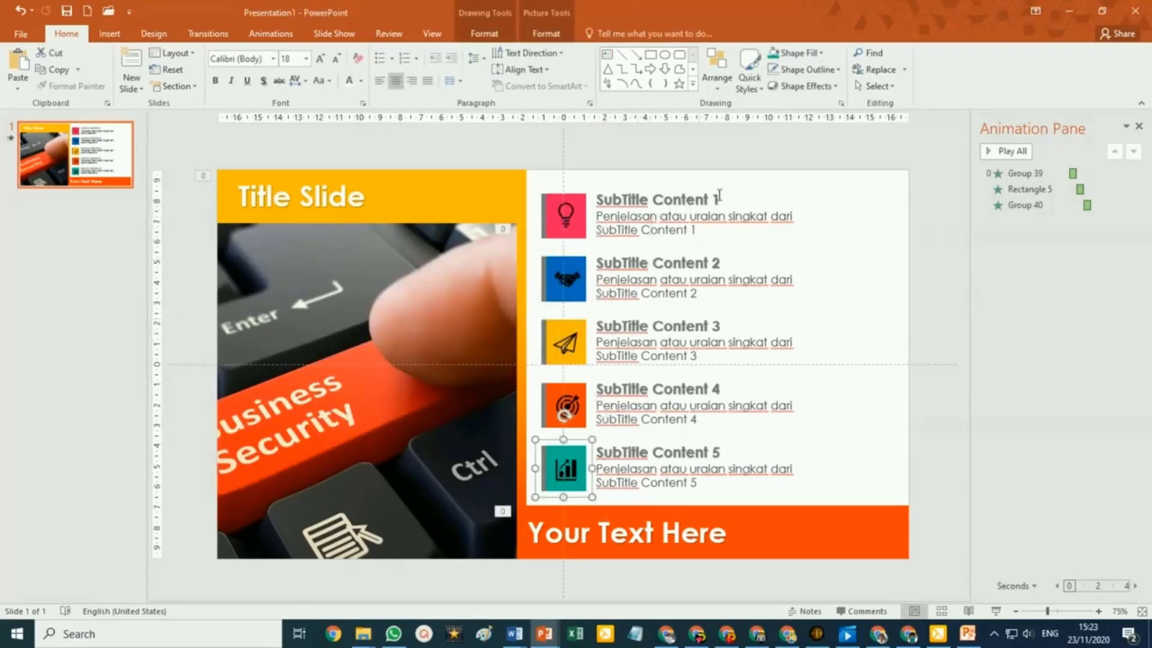
Select the SubTitle Content 1–5 text blocks in turn to check their grouping, then deselect
{"action": "mouse_move", "coordinate": [934, 153]}
{"action": "left_mouse_down"}
{"action": "mouse_move", "coordinate": [937, 217]}
{"action": "mouse_move", "coordinate": [571, 259]}
{"action": "left_mouse_up"}
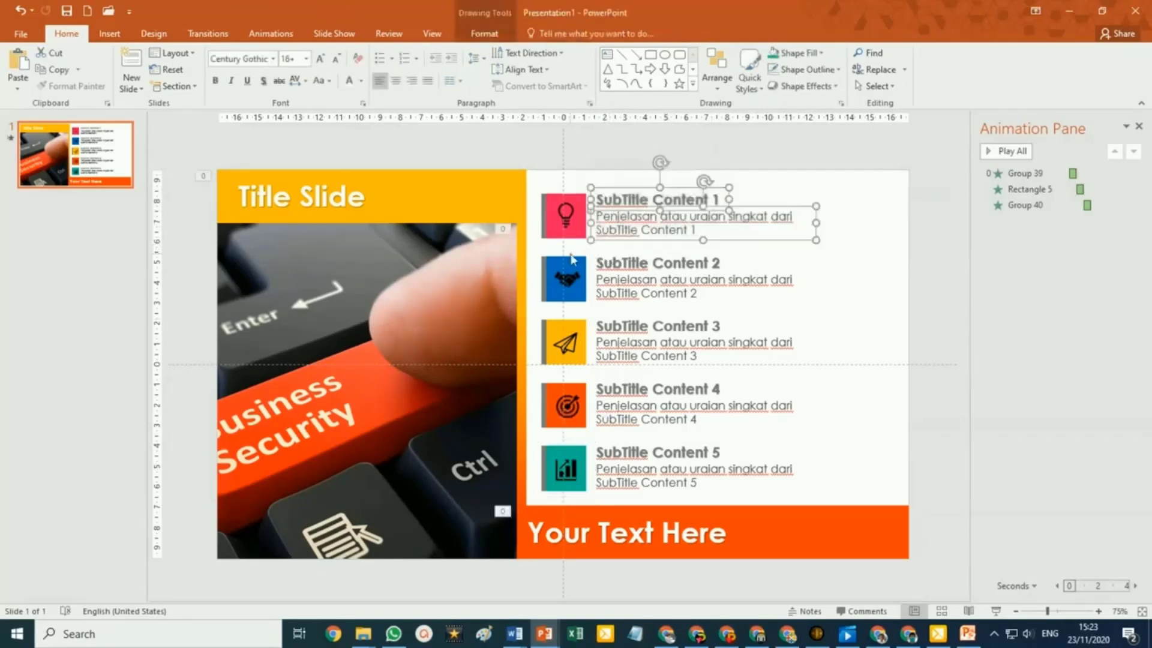
{"action": "mouse_move", "coordinate": [936, 237]}
{"action": "left_mouse_down"}
{"action": "mouse_move", "coordinate": [675, 339]}
{"action": "mouse_move", "coordinate": [615, 348]}
{"action": "left_mouse_up"}
{"action": "mouse_move", "coordinate": [945, 287]}
{"action": "left_mouse_down"}
{"action": "mouse_move", "coordinate": [823, 377]}
{"action": "mouse_move", "coordinate": [594, 399]}
{"action": "left_mouse_up"}
{"action": "left_click_drag", "start_coordinate": [948, 353], "coordinate": [580, 447]}
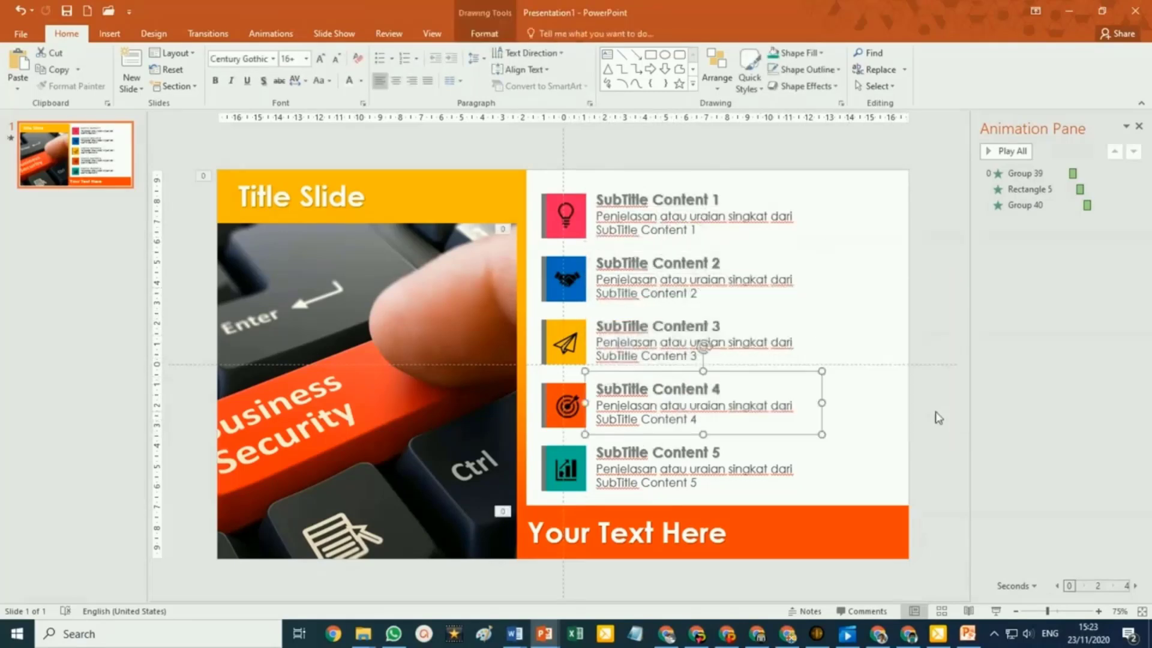
{"action": "mouse_move", "coordinate": [939, 418]}
{"action": "left_mouse_down"}
{"action": "mouse_move", "coordinate": [758, 507]}
{"action": "mouse_move", "coordinate": [580, 514]}
{"action": "left_mouse_up"}
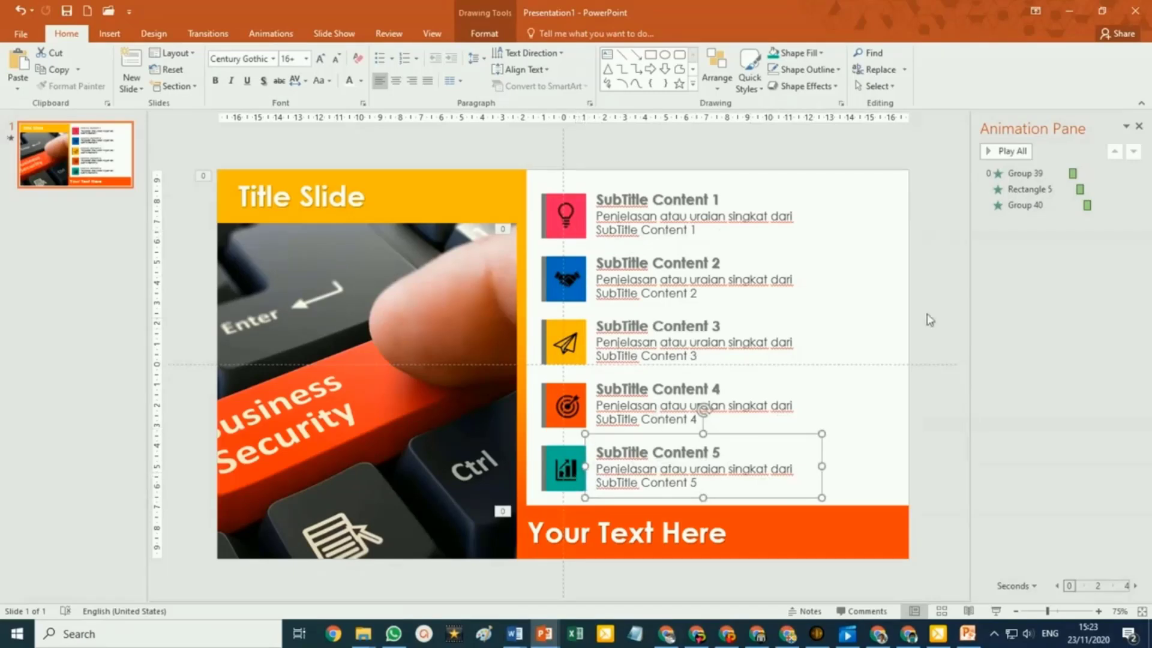
{"action": "left_click", "coordinate": [940, 293]}
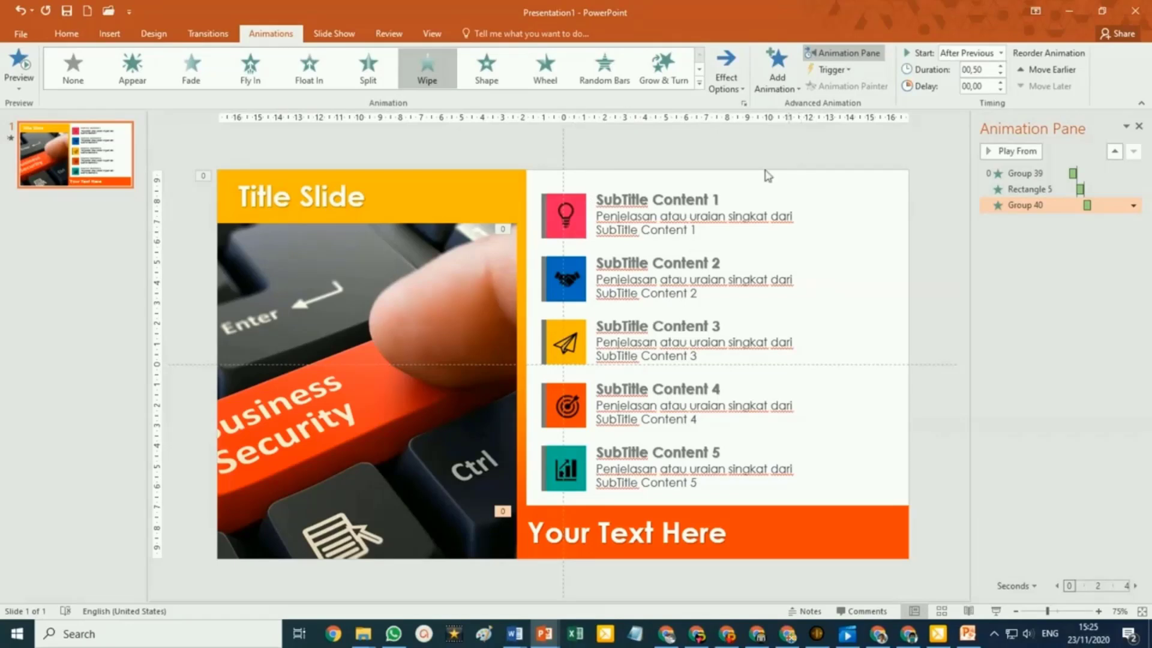
Multi-select all five icons with their subtitle texts and apply a Fly In animation
{"action": "left_click", "coordinate": [567, 223]}
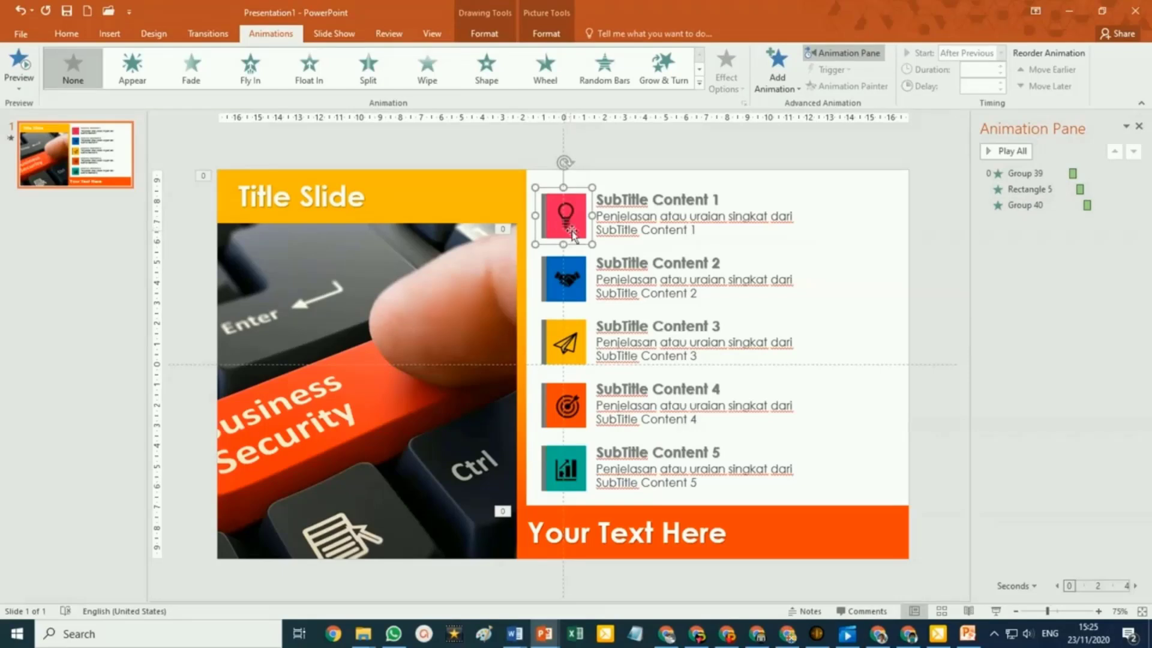
{"action": "left_click", "coordinate": [665, 232], "text": "shift"}
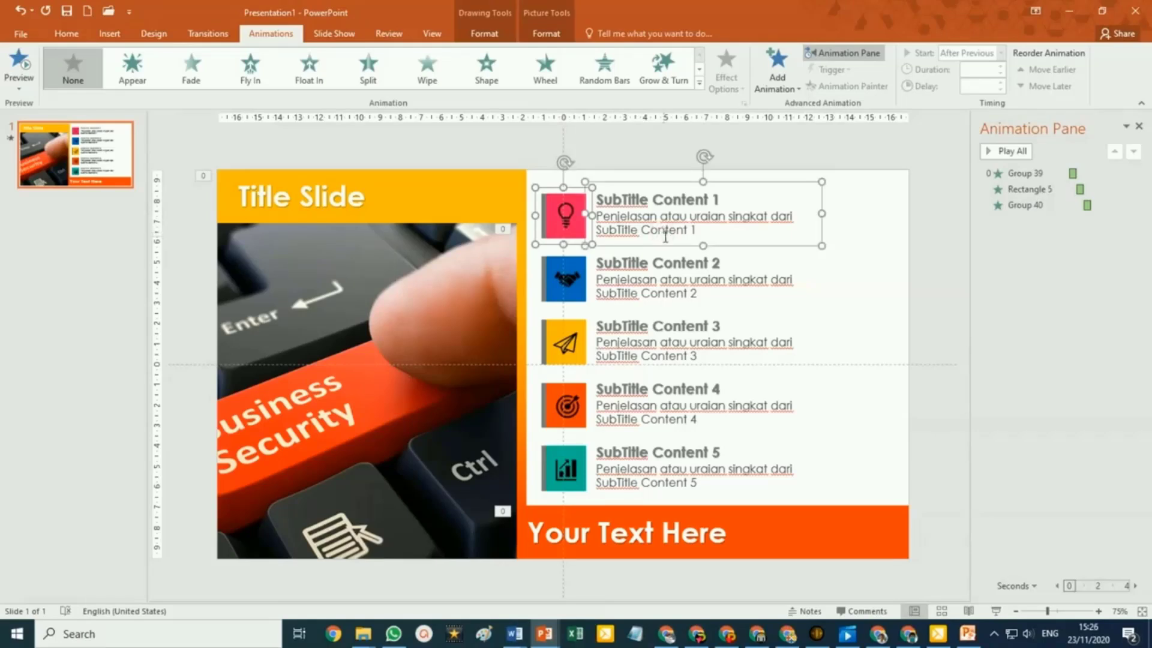
{"action": "left_click", "coordinate": [571, 298], "text": "shift"}
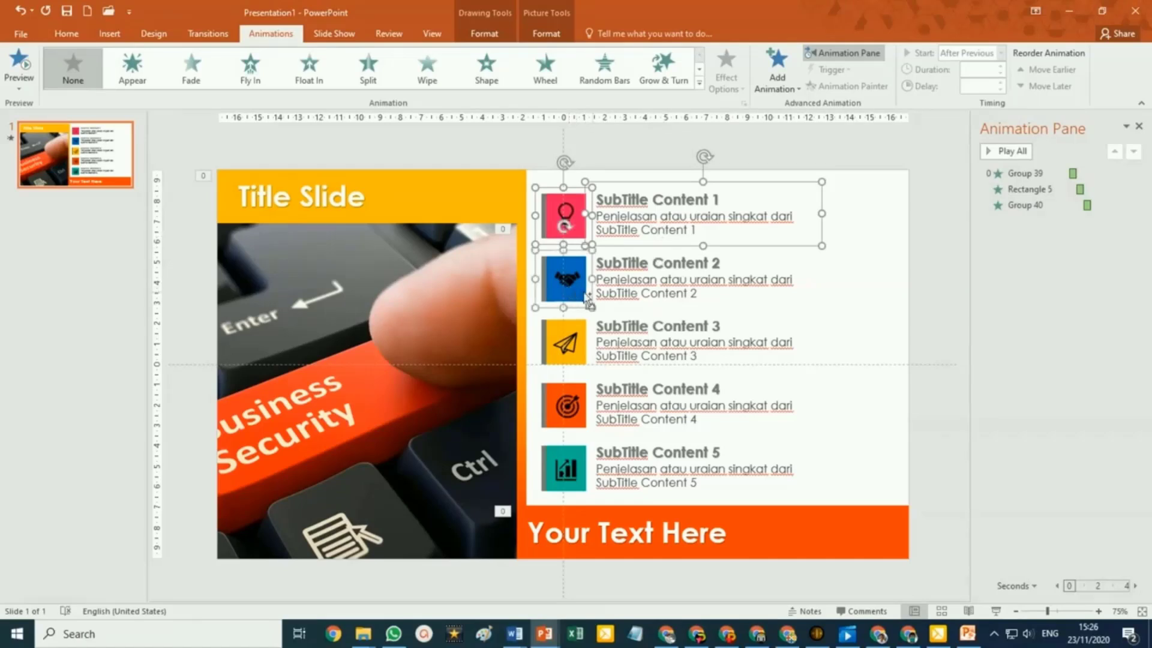
{"action": "left_click", "coordinate": [673, 290], "text": "shift"}
{"action": "left_click", "coordinate": [561, 351], "text": "shift"}
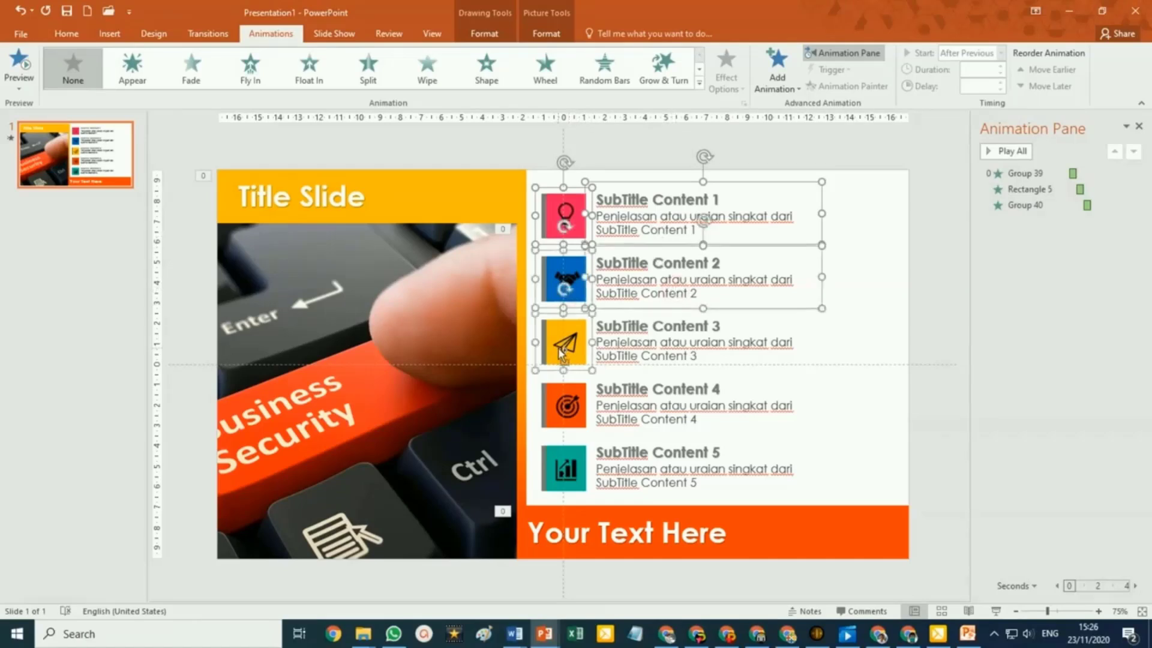
{"action": "left_click", "coordinate": [686, 351], "text": "shift"}
{"action": "left_click", "coordinate": [563, 414], "text": "shift"}
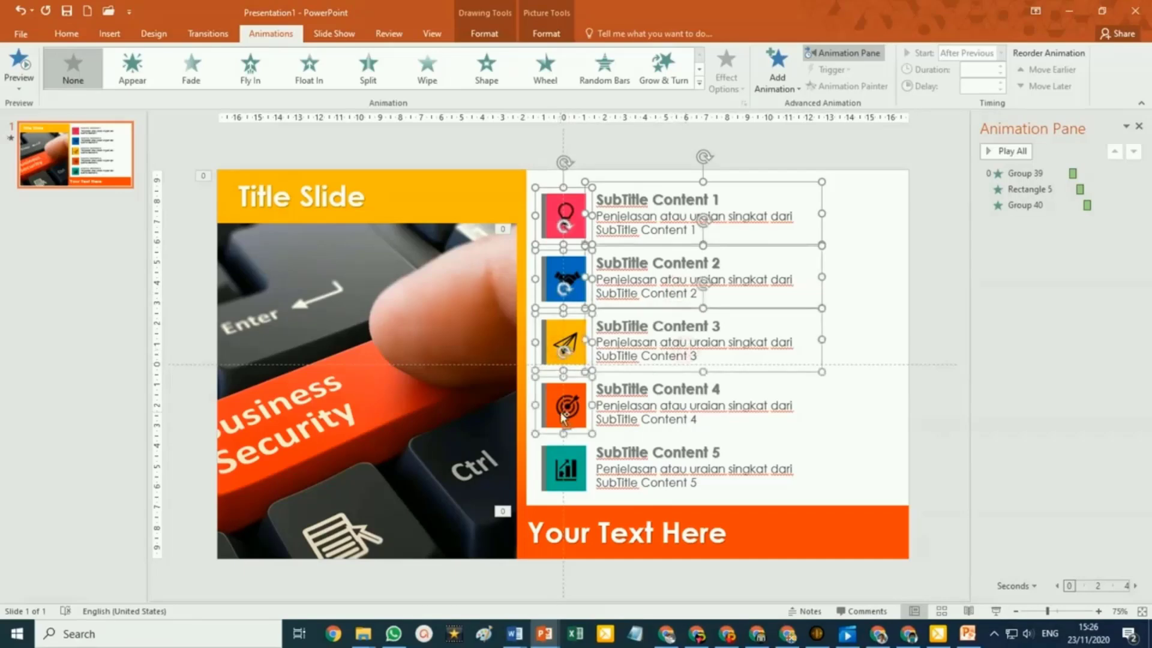
{"action": "left_click", "coordinate": [676, 405], "text": "shift"}
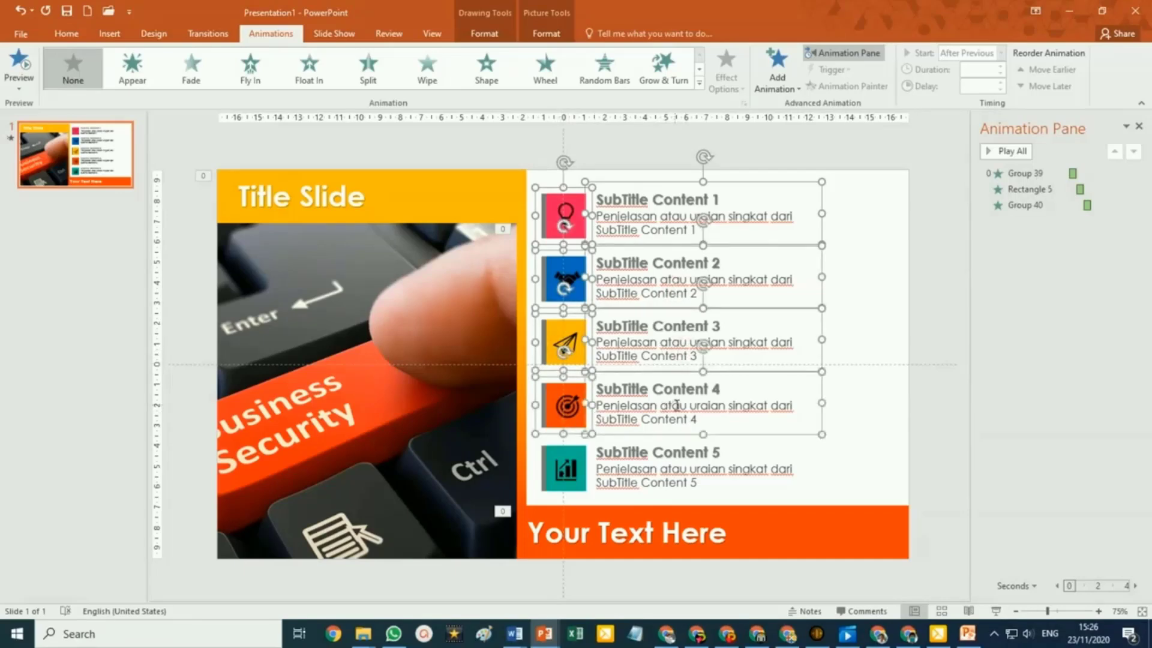
{"action": "left_click", "coordinate": [569, 474], "text": "shift"}
{"action": "left_click", "coordinate": [682, 471], "text": "shift"}
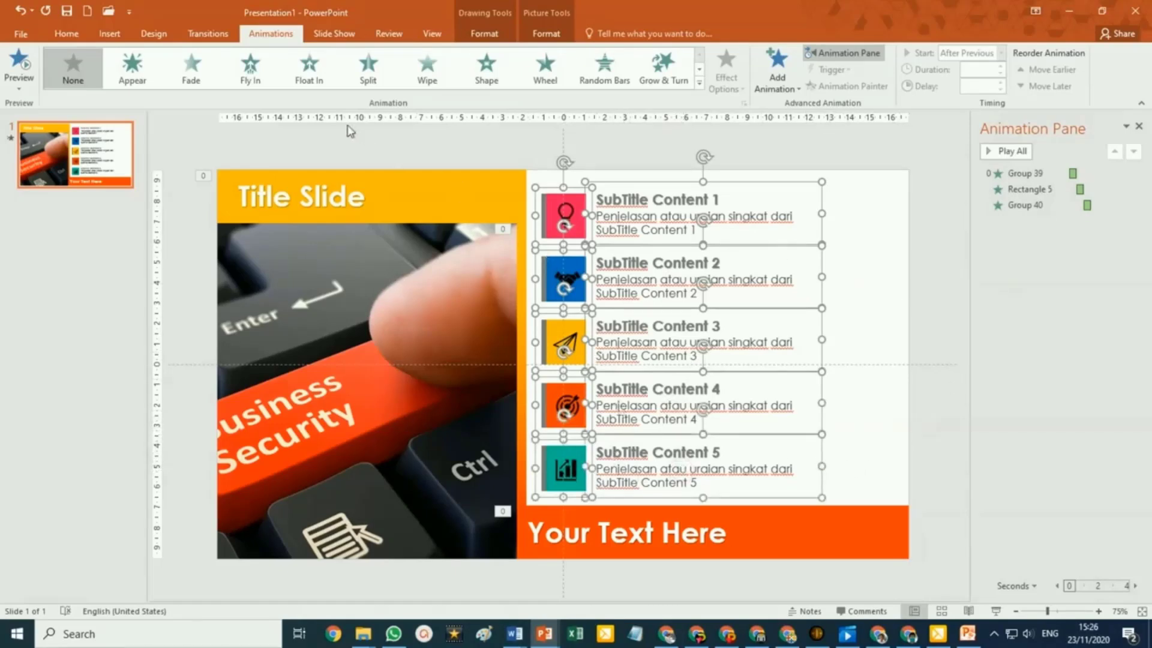
{"action": "left_click", "coordinate": [251, 67]}
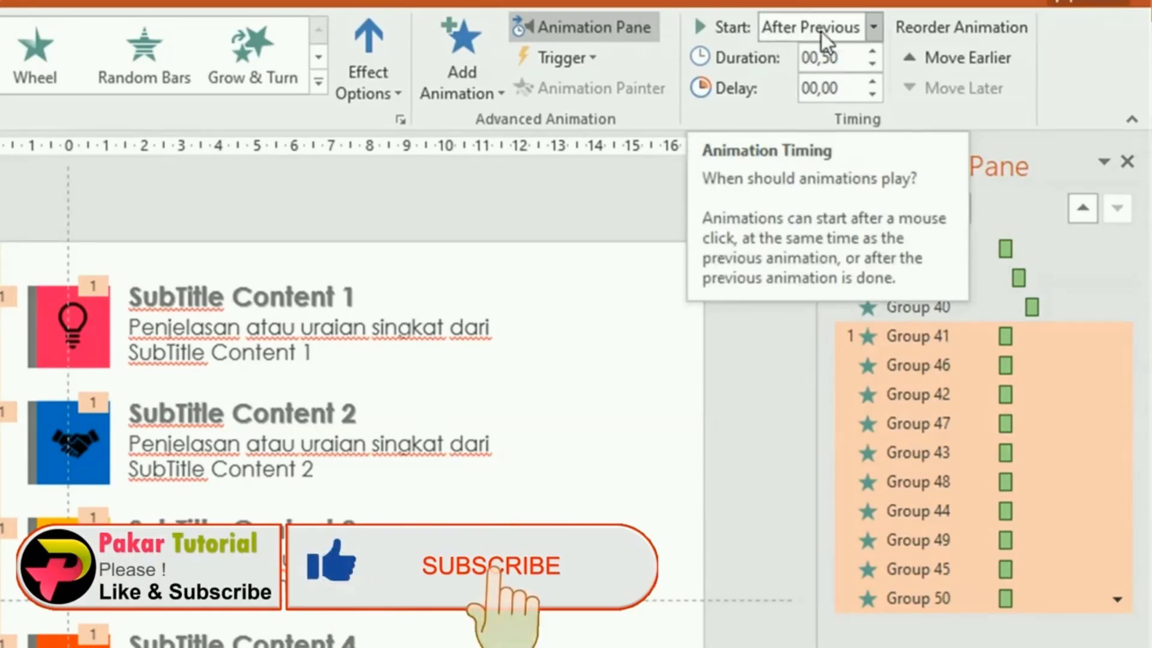
Make all ten animations start On Click and set the five subtitle groups to fly in From Left
{"action": "left_click", "coordinate": [873, 28]}
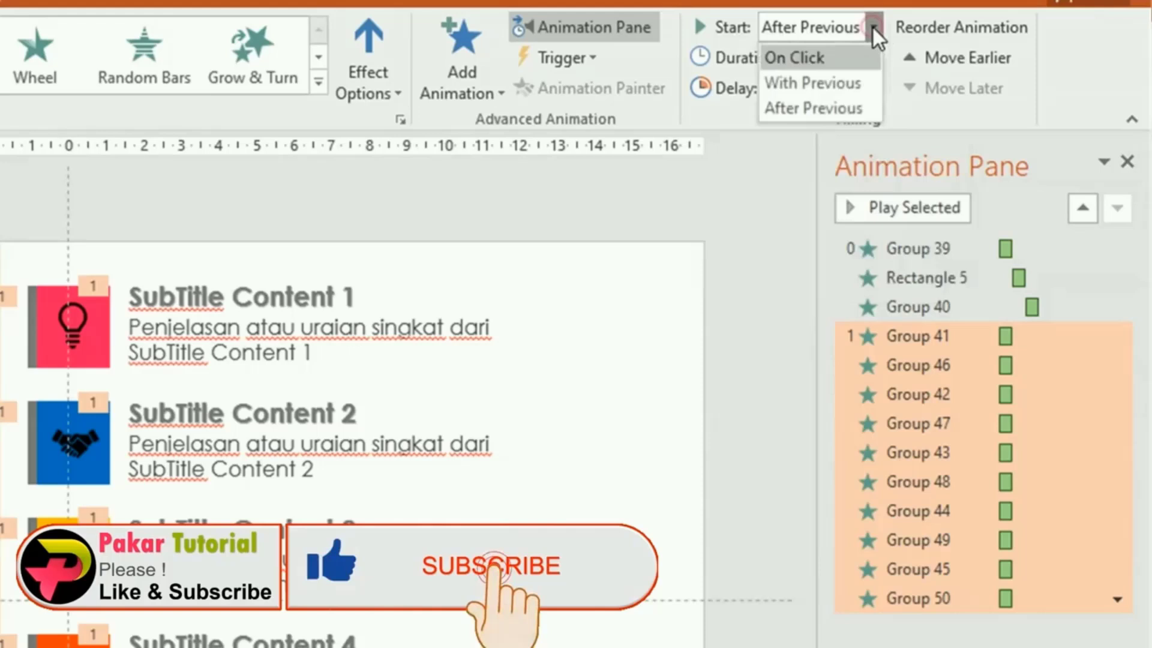
{"action": "left_click", "coordinate": [833, 59]}
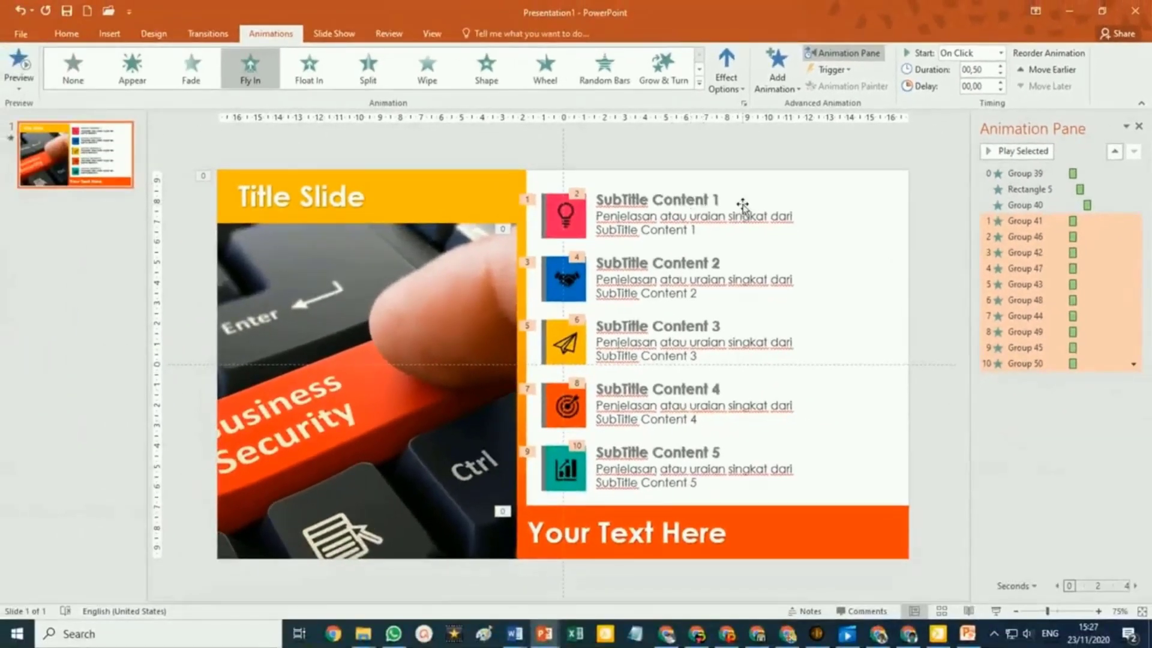
{"action": "left_click", "coordinate": [760, 218]}
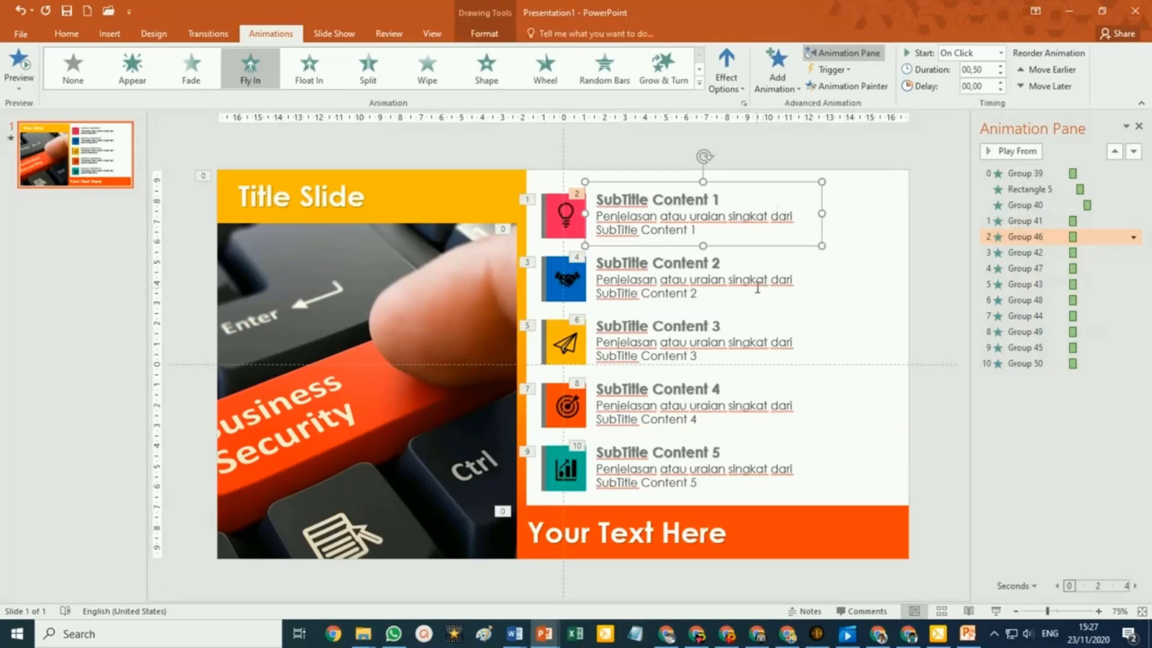
{"action": "left_click", "coordinate": [757, 287], "text": "shift"}
{"action": "left_click", "coordinate": [751, 345], "text": "shift"}
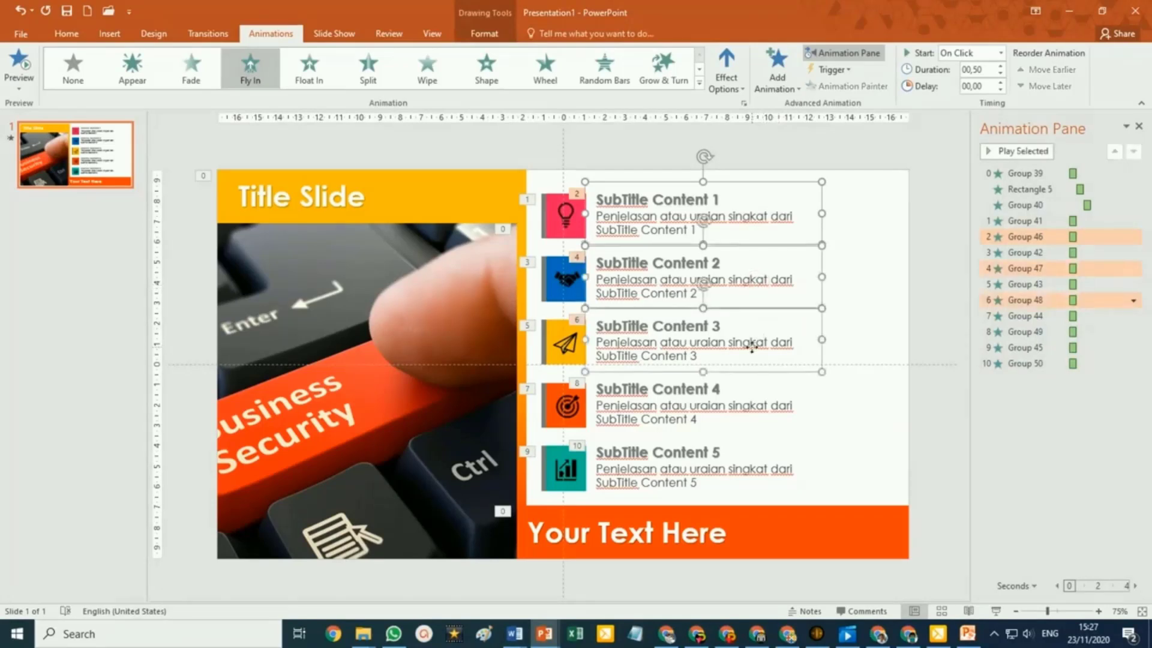
{"action": "left_click", "coordinate": [744, 411], "text": "shift"}
{"action": "left_click", "coordinate": [740, 473], "text": "shift"}
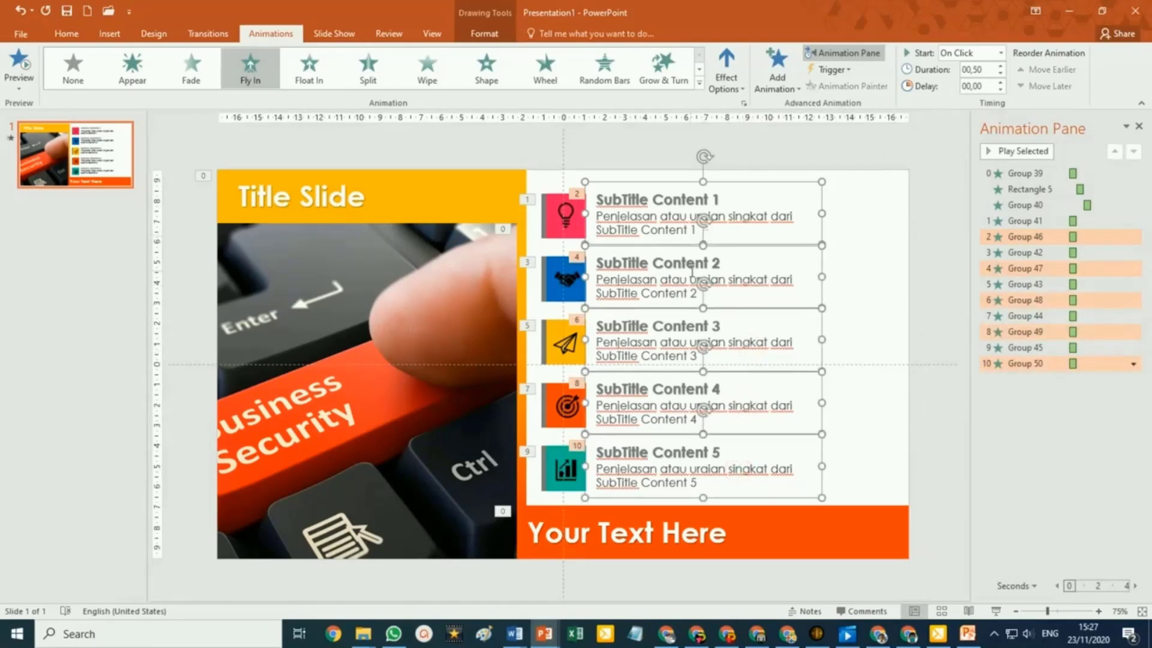
{"action": "left_click", "coordinate": [741, 90]}
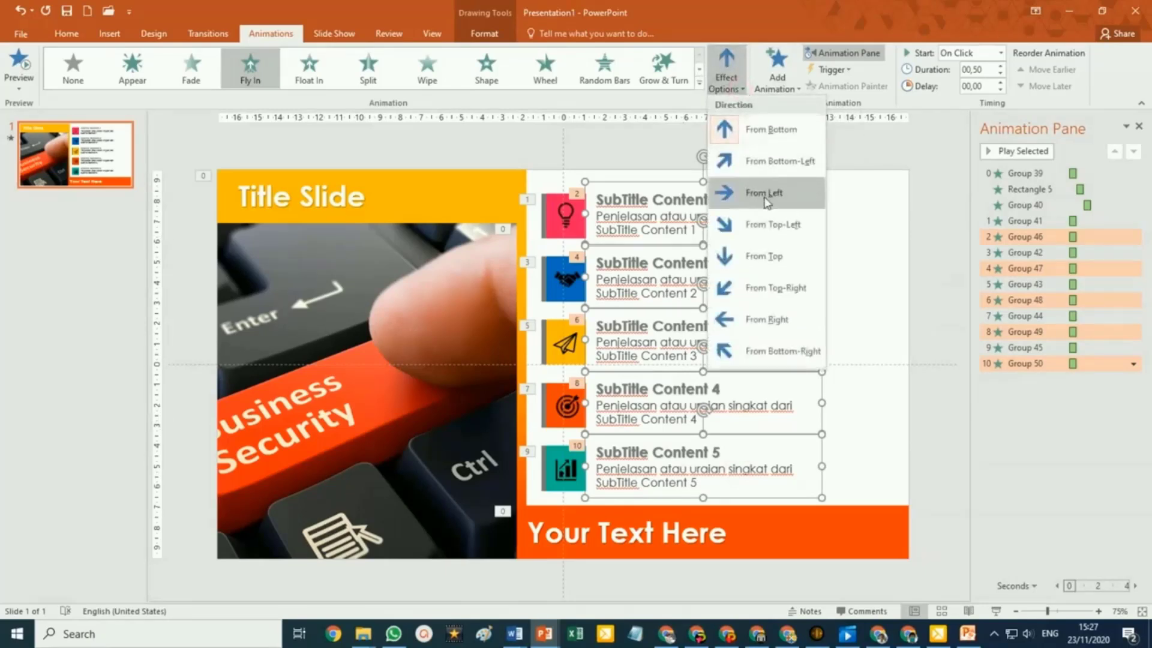
{"action": "left_click", "coordinate": [764, 198]}
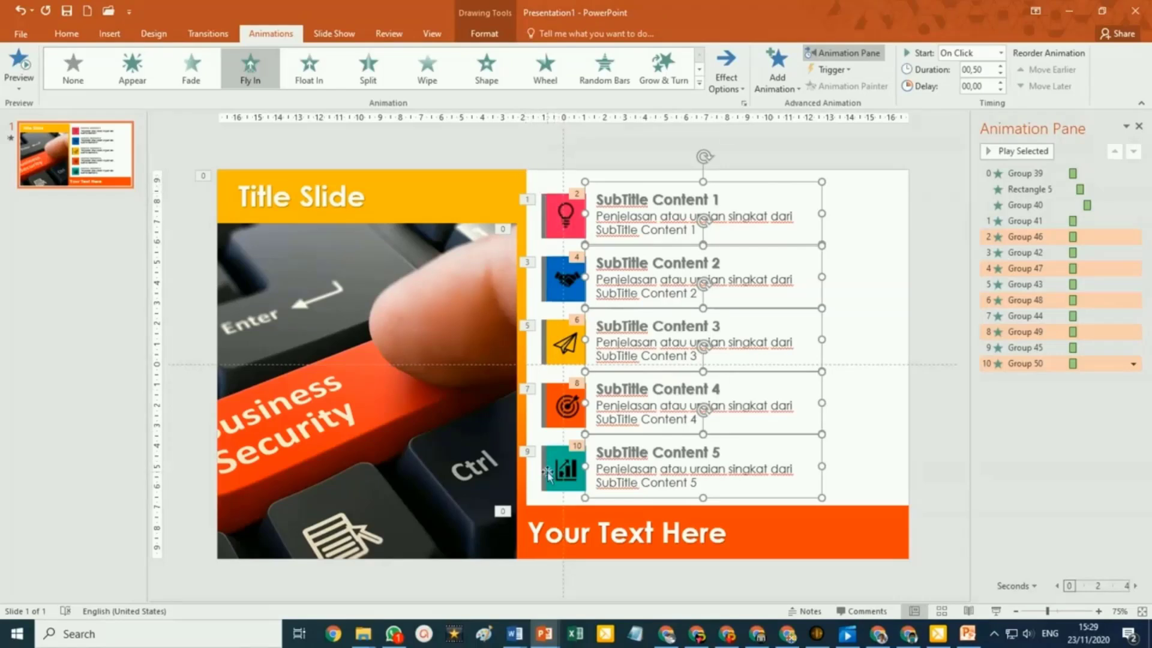
Draw a tall rectangle over the icon column and remove its outline
{"action": "left_click", "coordinate": [109, 36]}
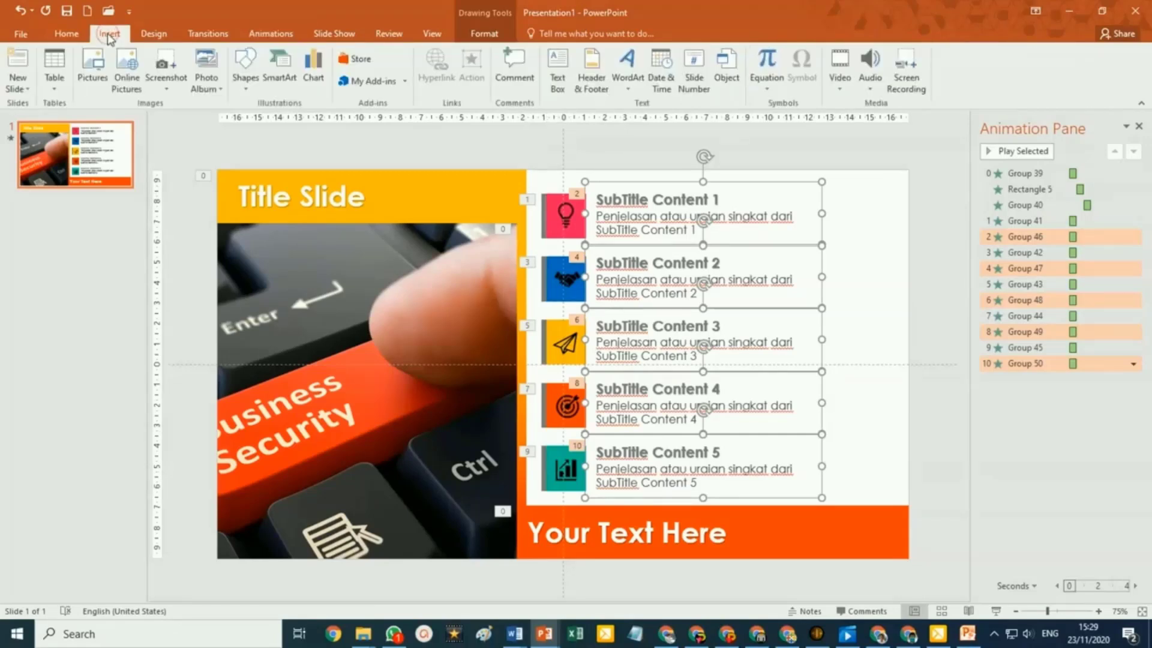
{"action": "left_click", "coordinate": [246, 90]}
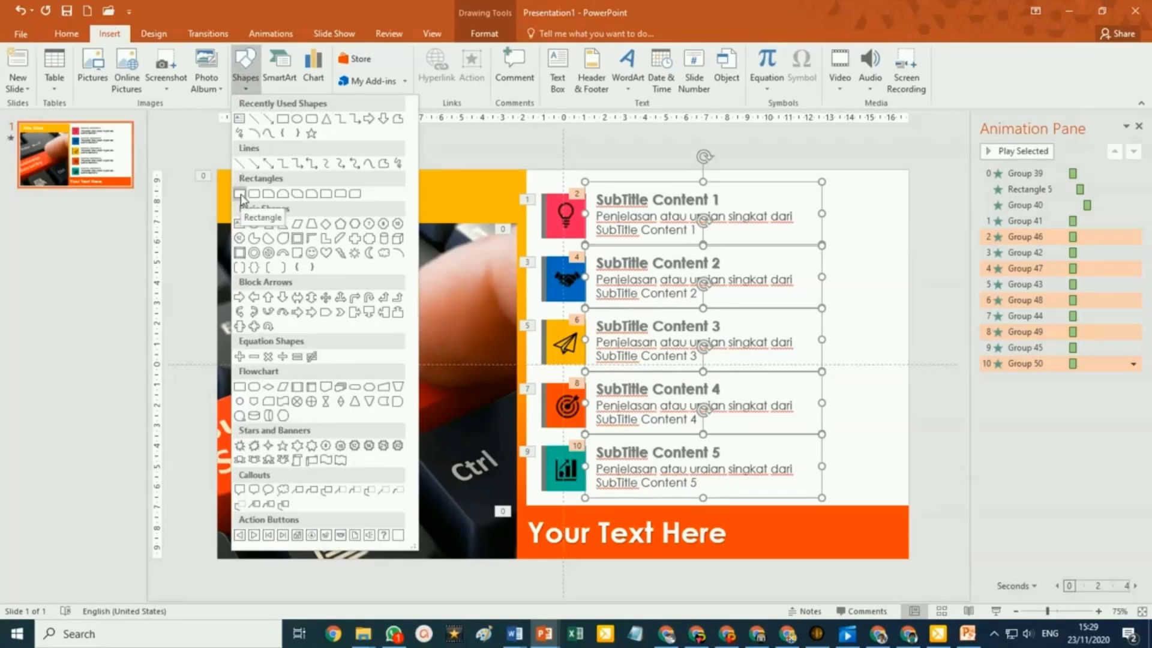
{"action": "left_click", "coordinate": [240, 195]}
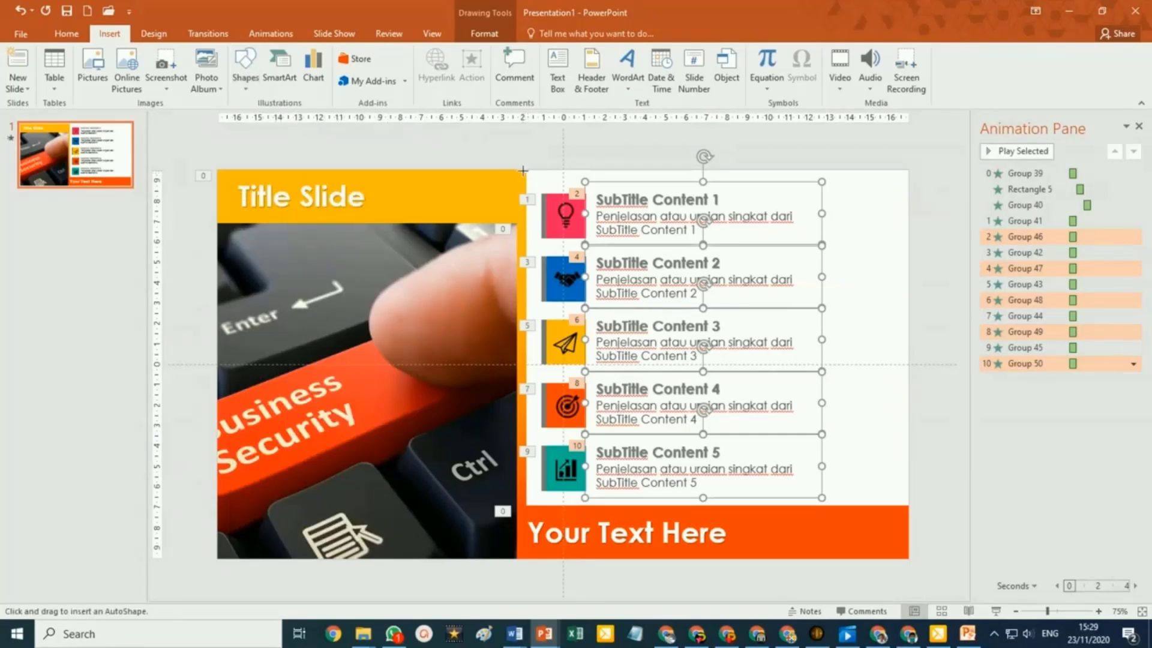
{"action": "left_click_drag", "start_coordinate": [523, 169], "coordinate": [586, 511]}
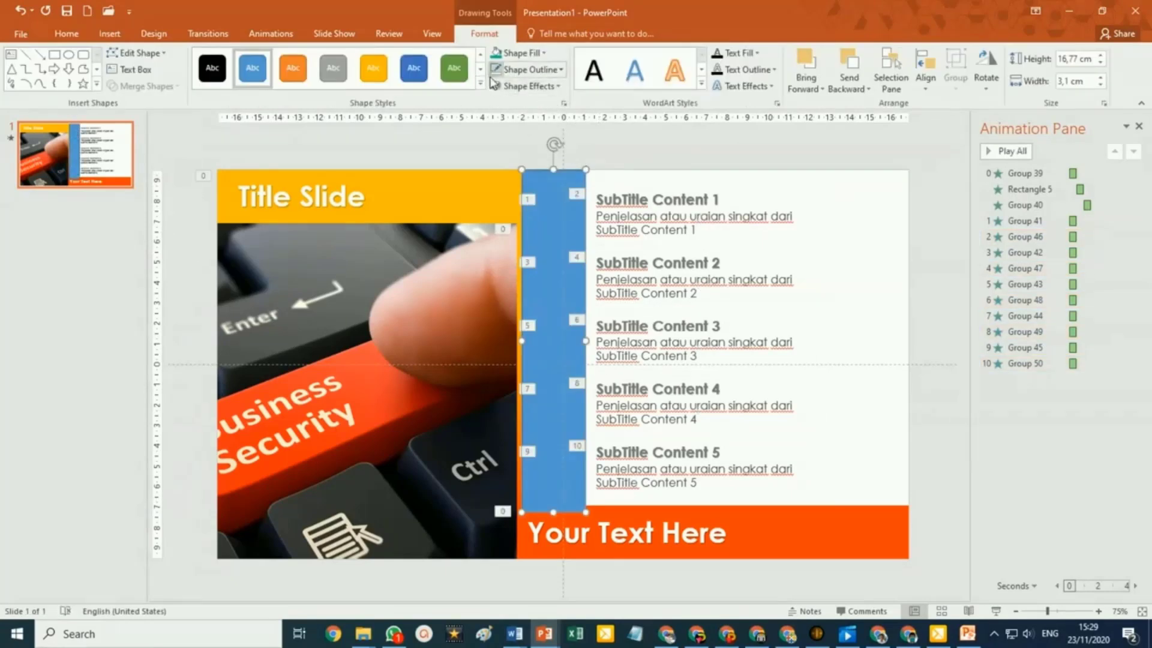
{"action": "left_click", "coordinate": [563, 76]}
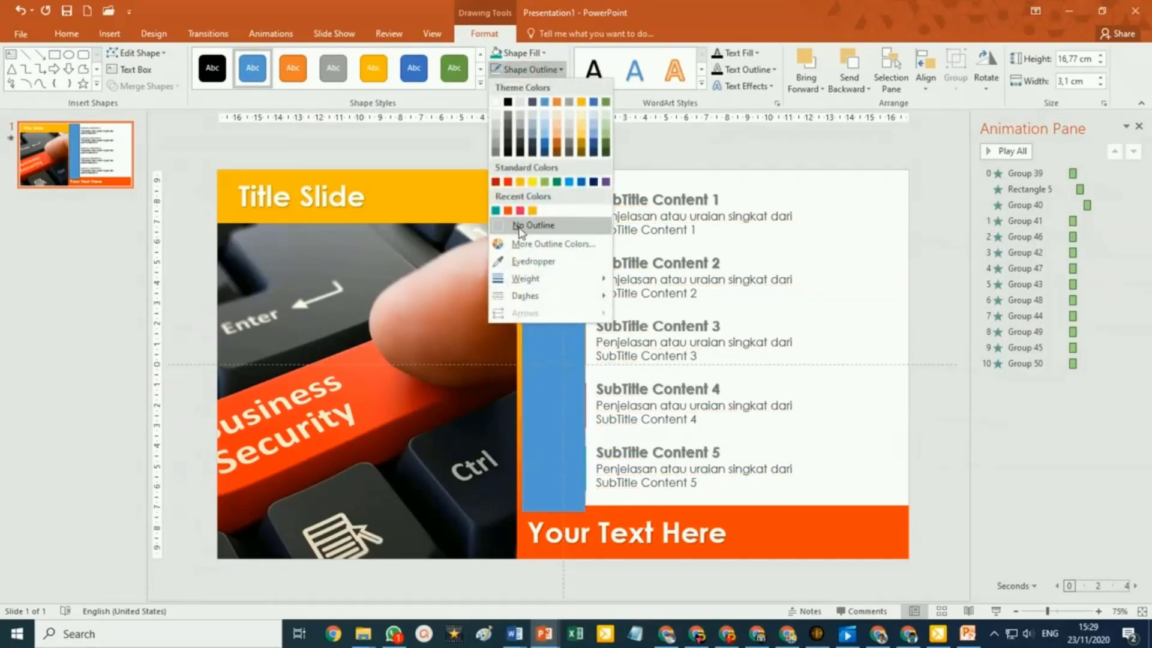
{"action": "left_click", "coordinate": [536, 225]}
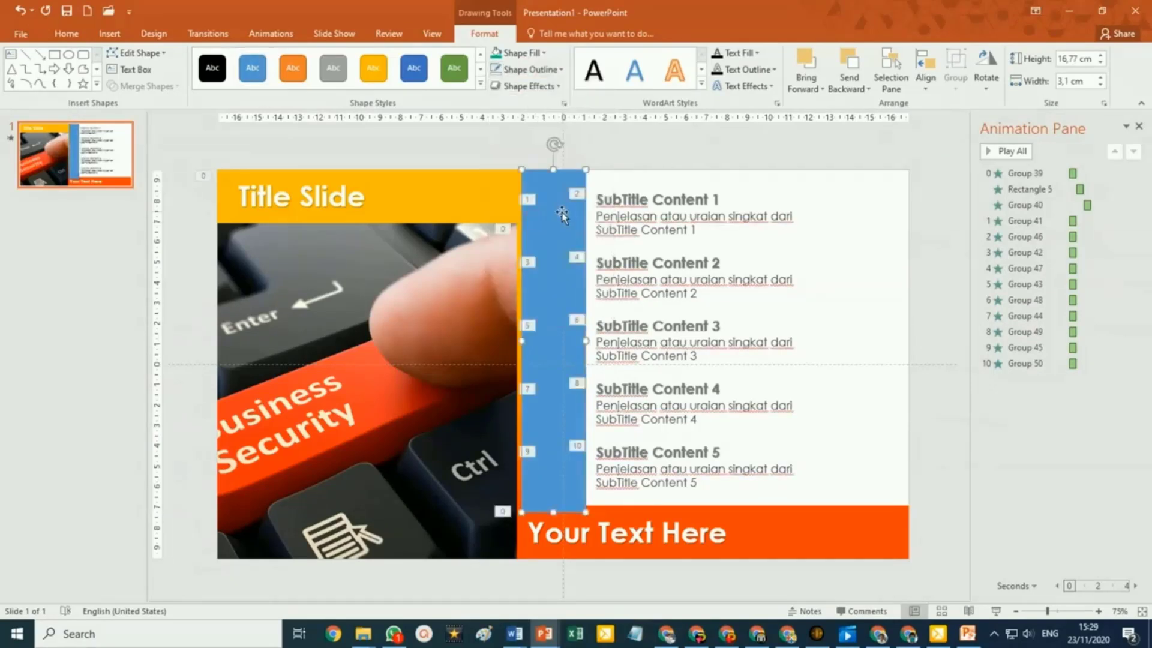
Fill the strip white and send it to the back behind the icon squares
{"action": "left_click", "coordinate": [544, 53]}
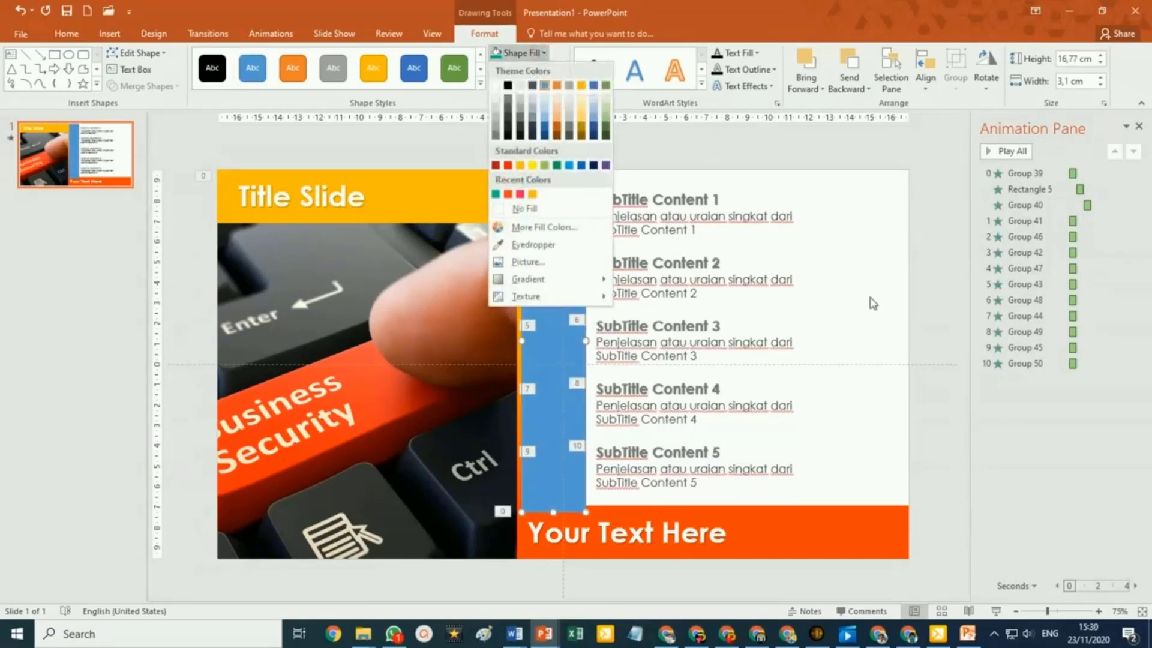
{"action": "left_click", "coordinate": [495, 85]}
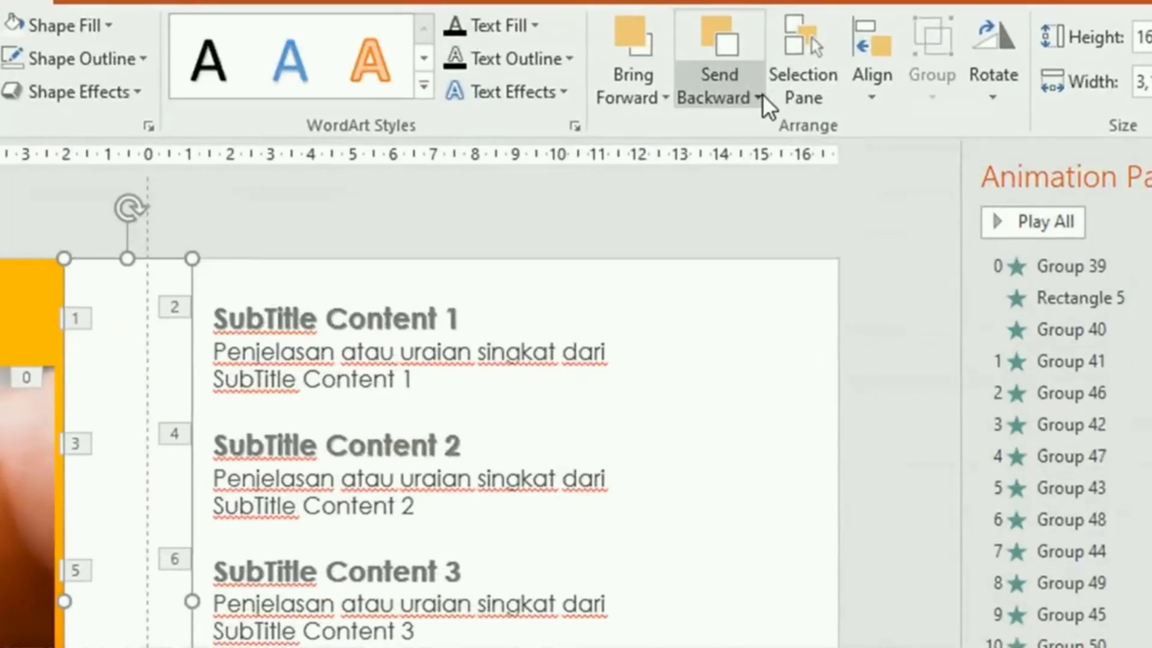
{"action": "left_click", "coordinate": [760, 97]}
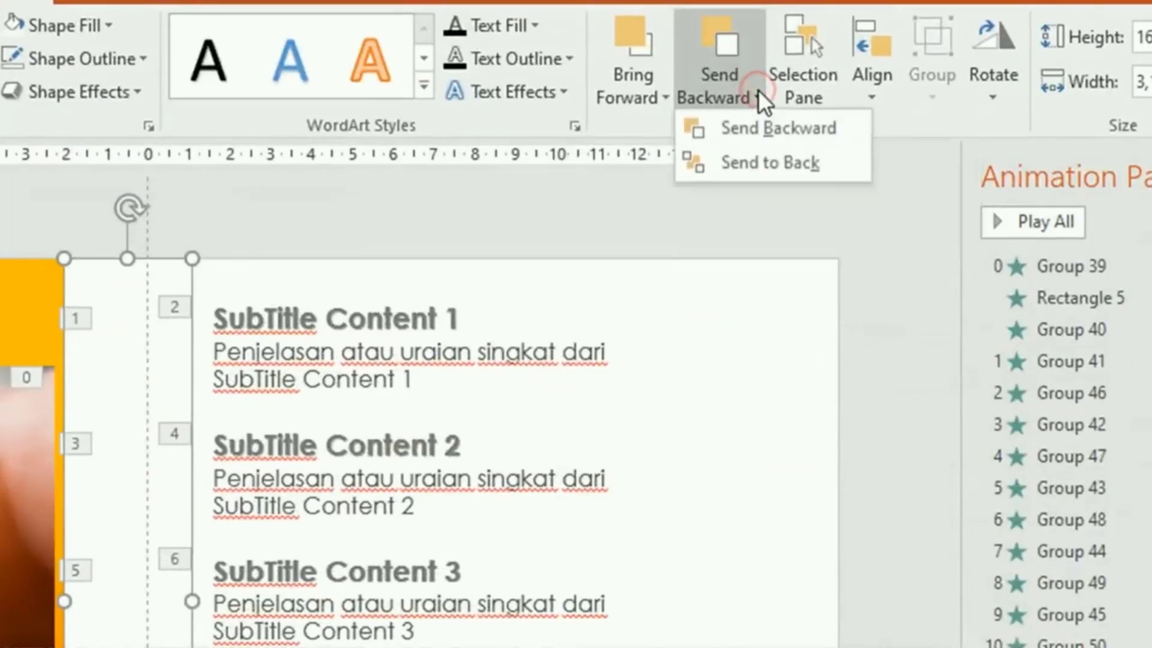
{"action": "left_click", "coordinate": [759, 161]}
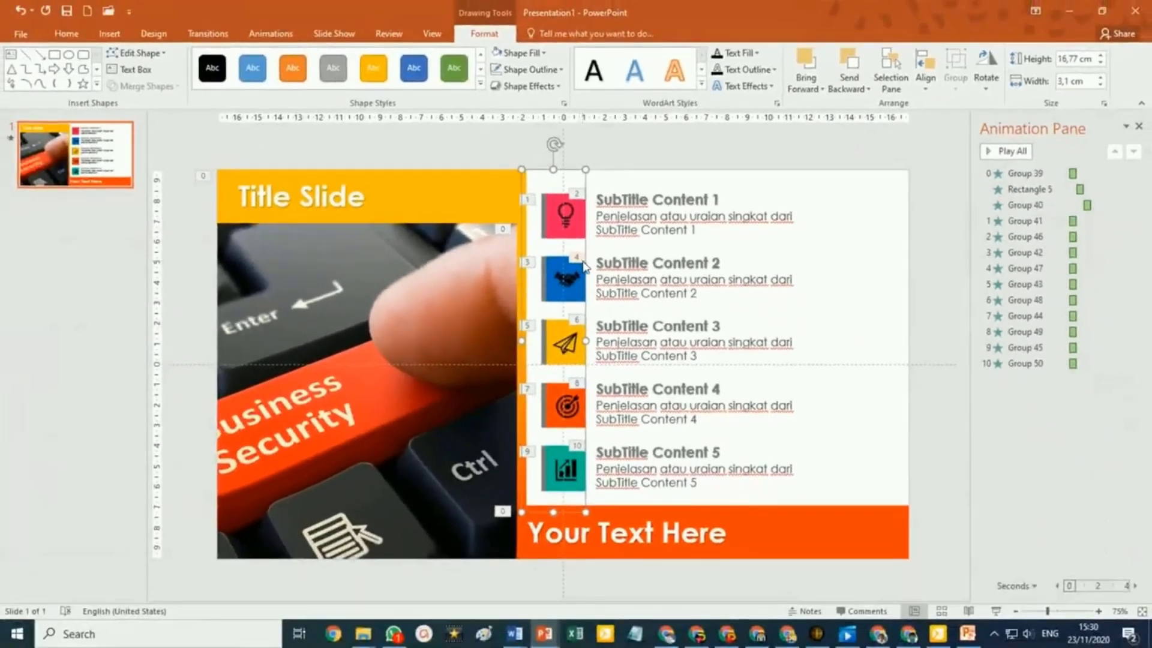
{"action": "left_click", "coordinate": [845, 150]}
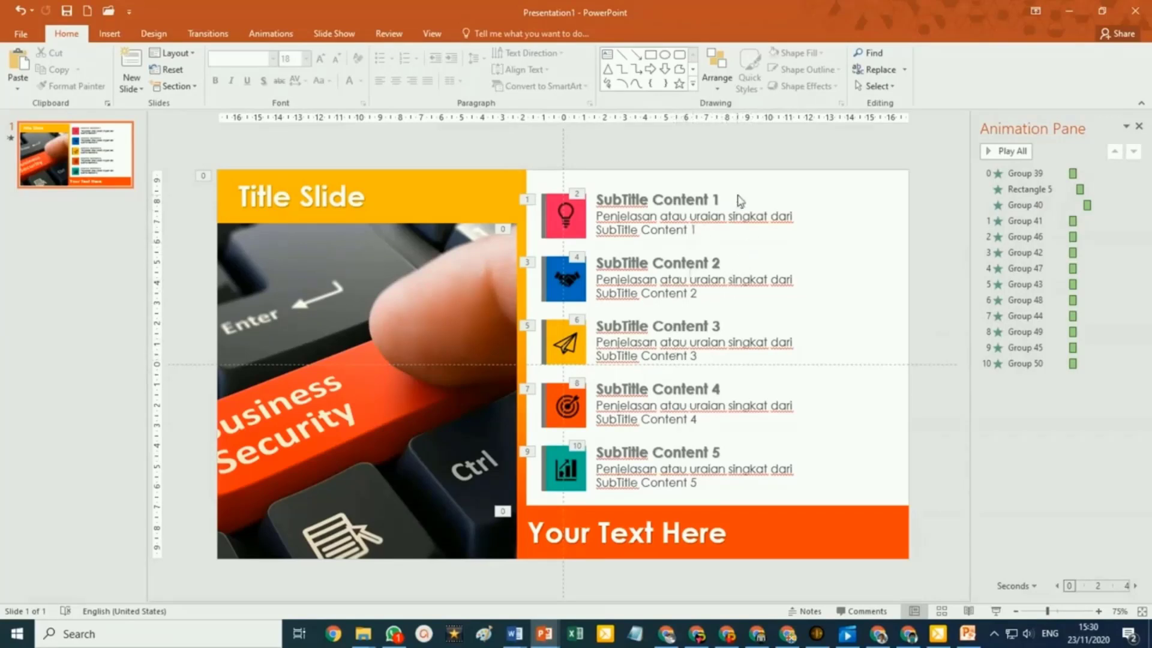
Select the SubTitle Content 1–5 text groups and send them to the back, behind the icon squares
{"action": "left_click", "coordinate": [748, 222]}
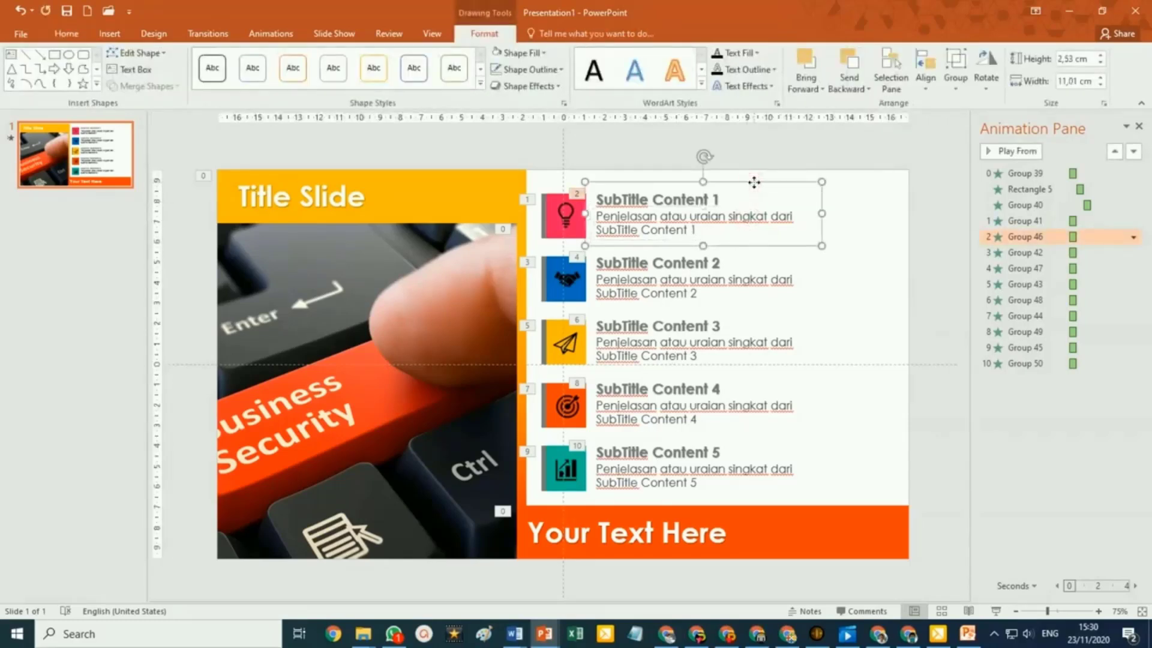
{"action": "left_click", "coordinate": [735, 286], "text": "shift"}
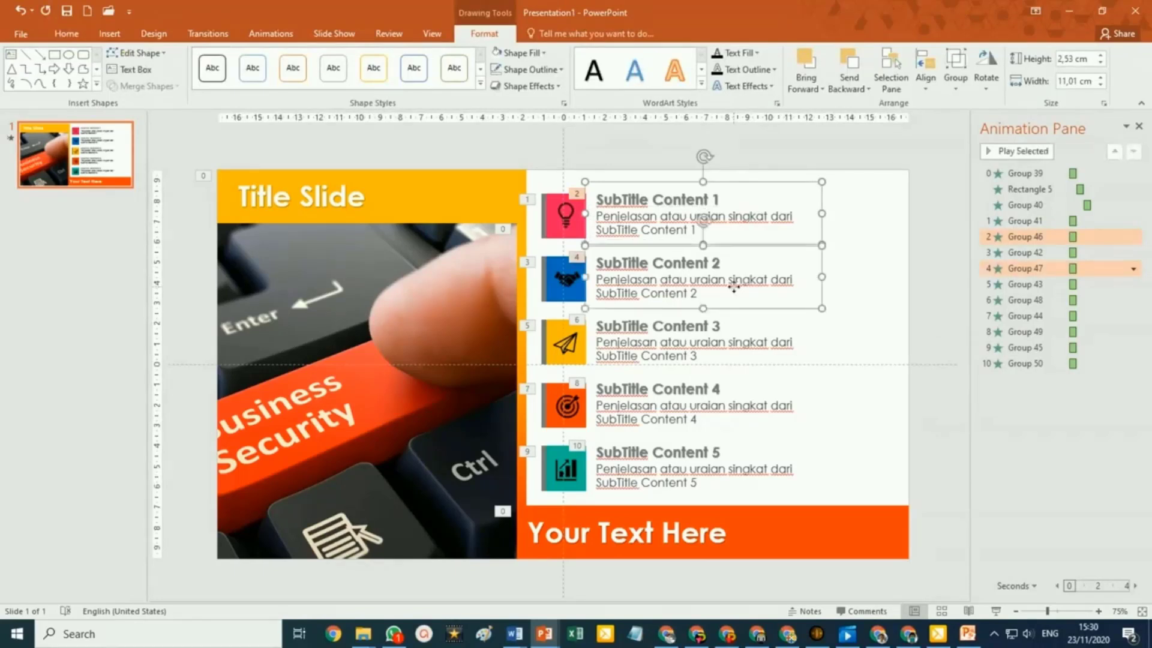
{"action": "left_click", "coordinate": [729, 344], "text": "shift"}
{"action": "left_click", "coordinate": [727, 410], "text": "shift"}
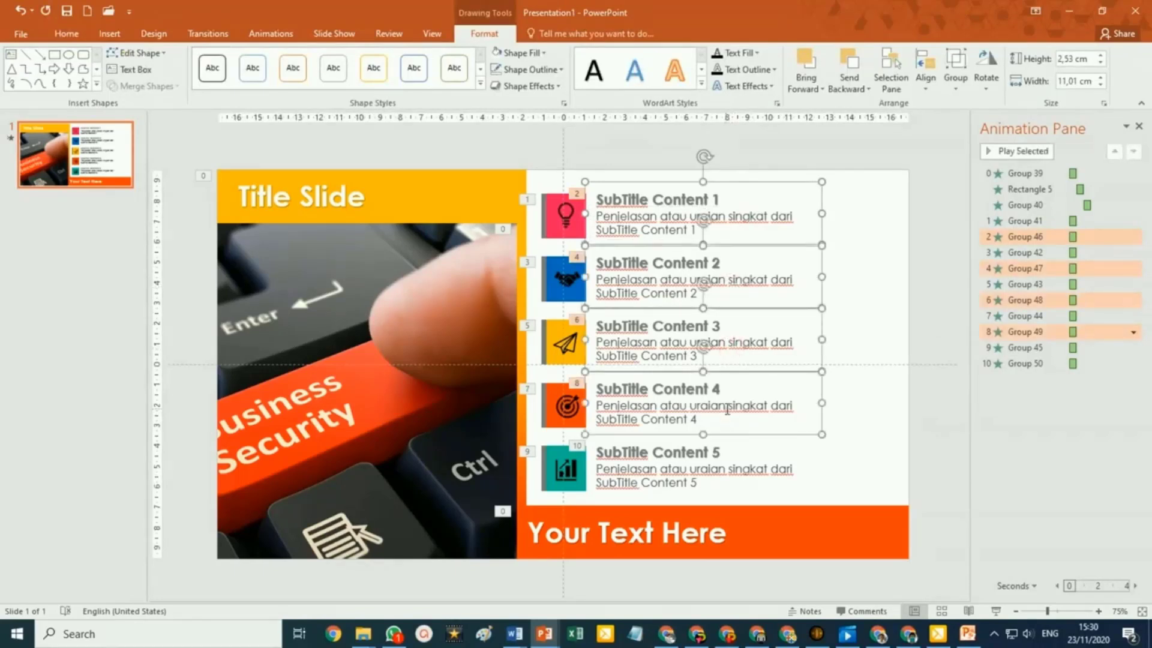
{"action": "left_click", "coordinate": [727, 466], "text": "shift"}
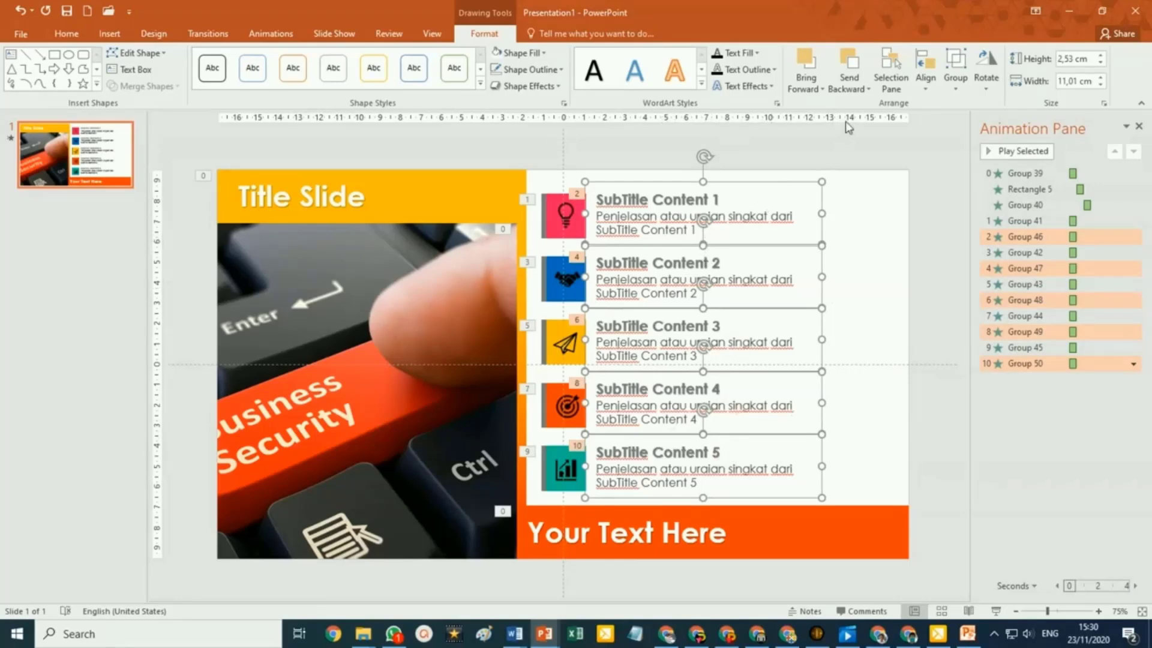
{"action": "left_click", "coordinate": [869, 93]}
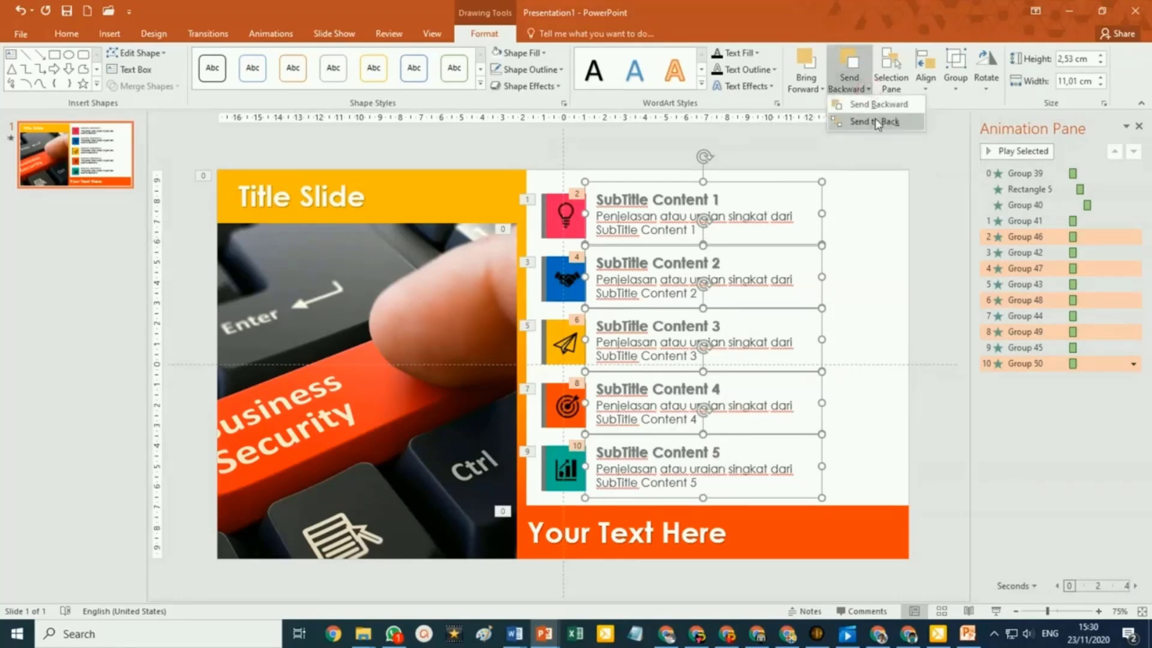
{"action": "left_click", "coordinate": [876, 120]}
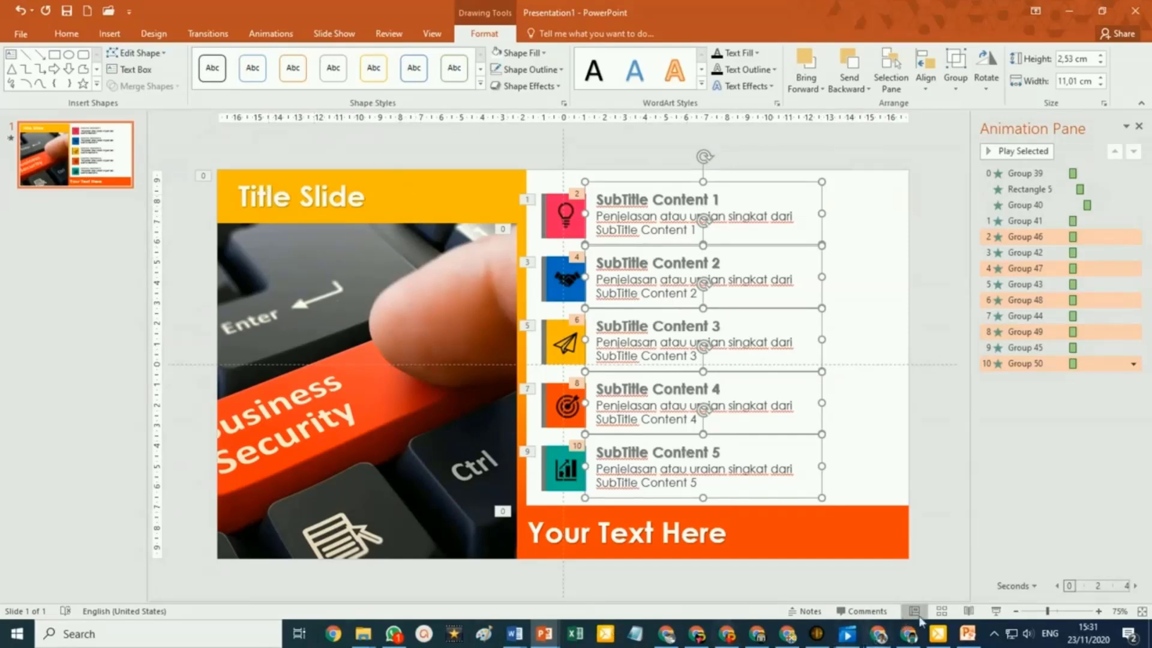
{"action": "left_click", "coordinate": [996, 612]}
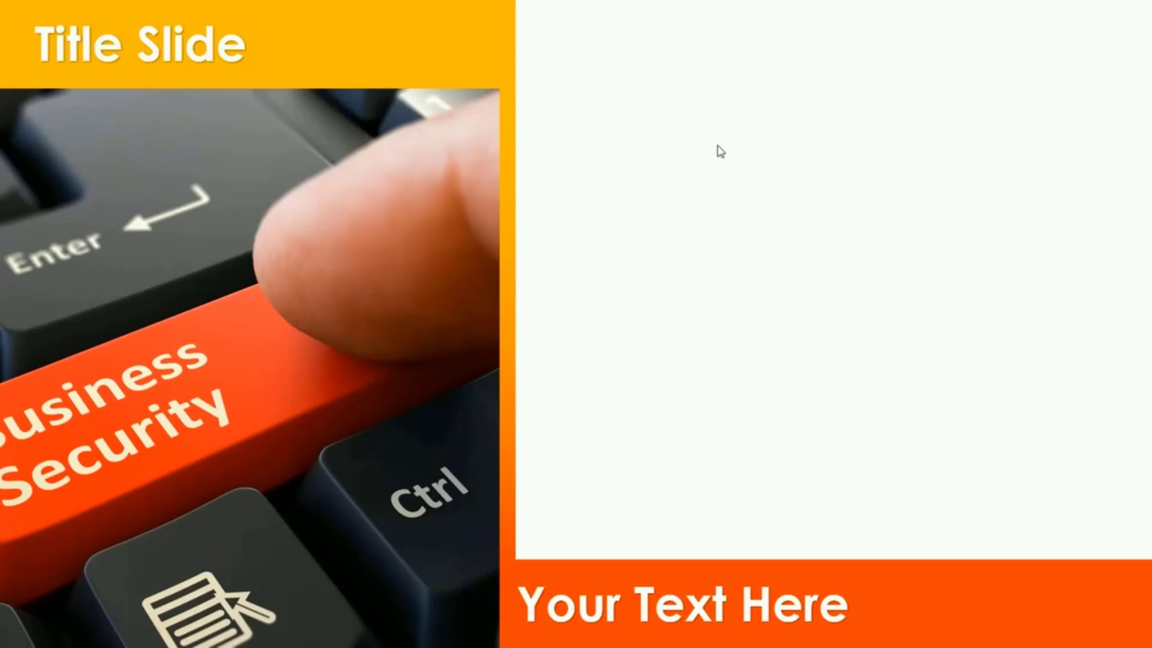
{"action": "left_click", "coordinate": [994, 526]}
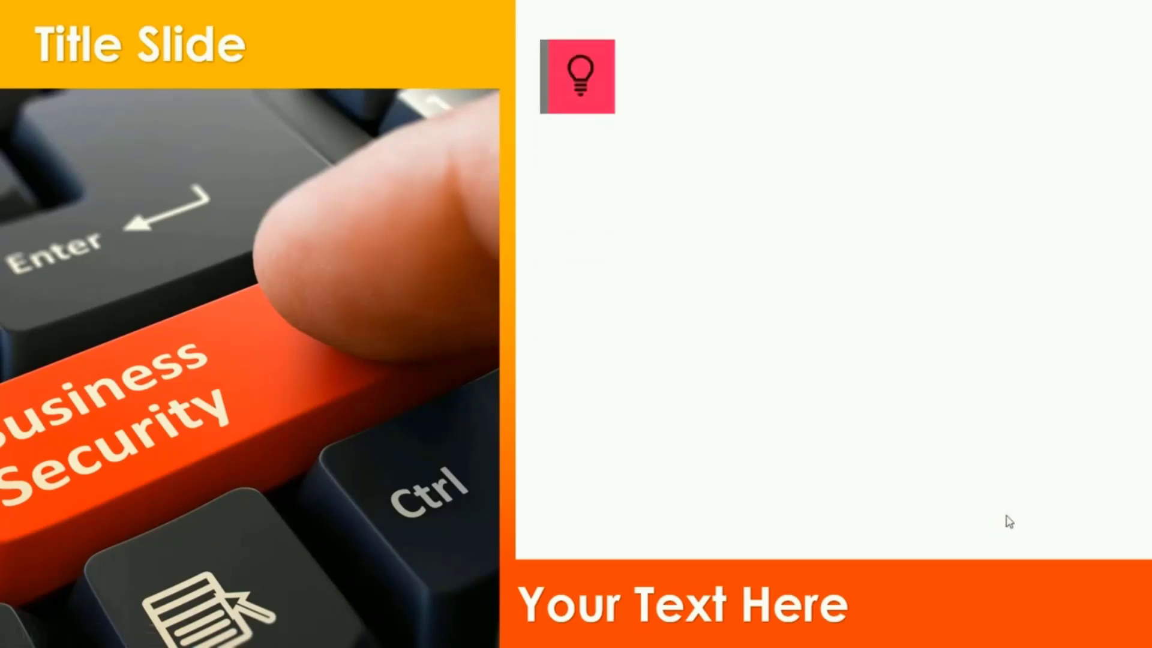
{"action": "left_click", "coordinate": [1019, 485]}
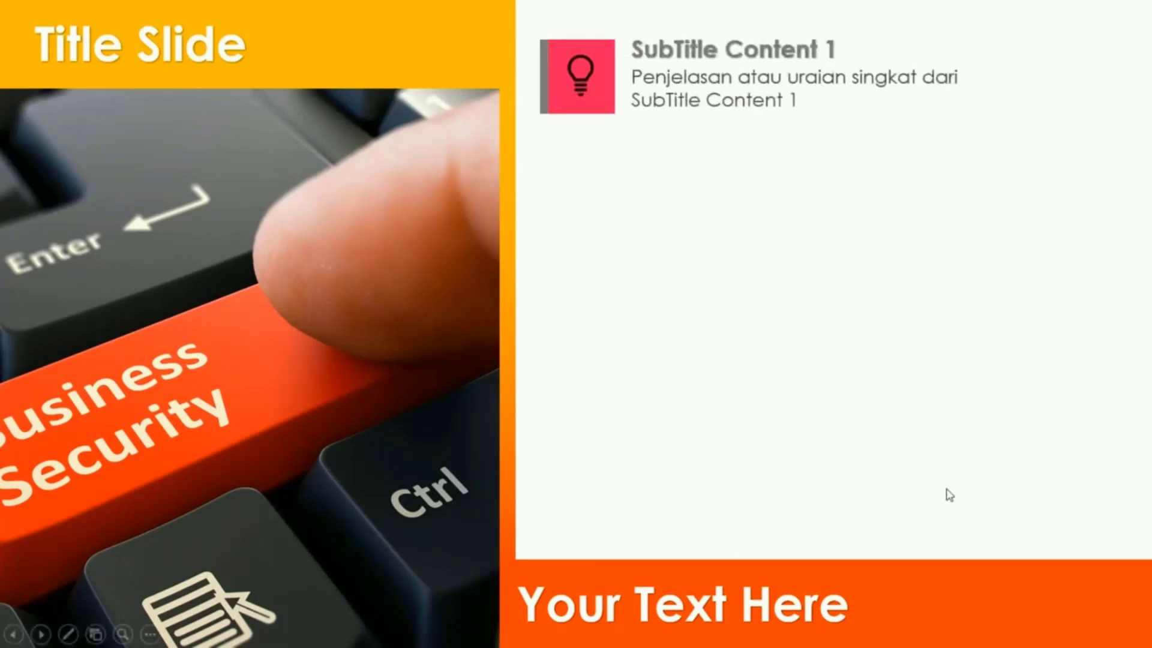
{"action": "left_click", "coordinate": [1035, 508]}
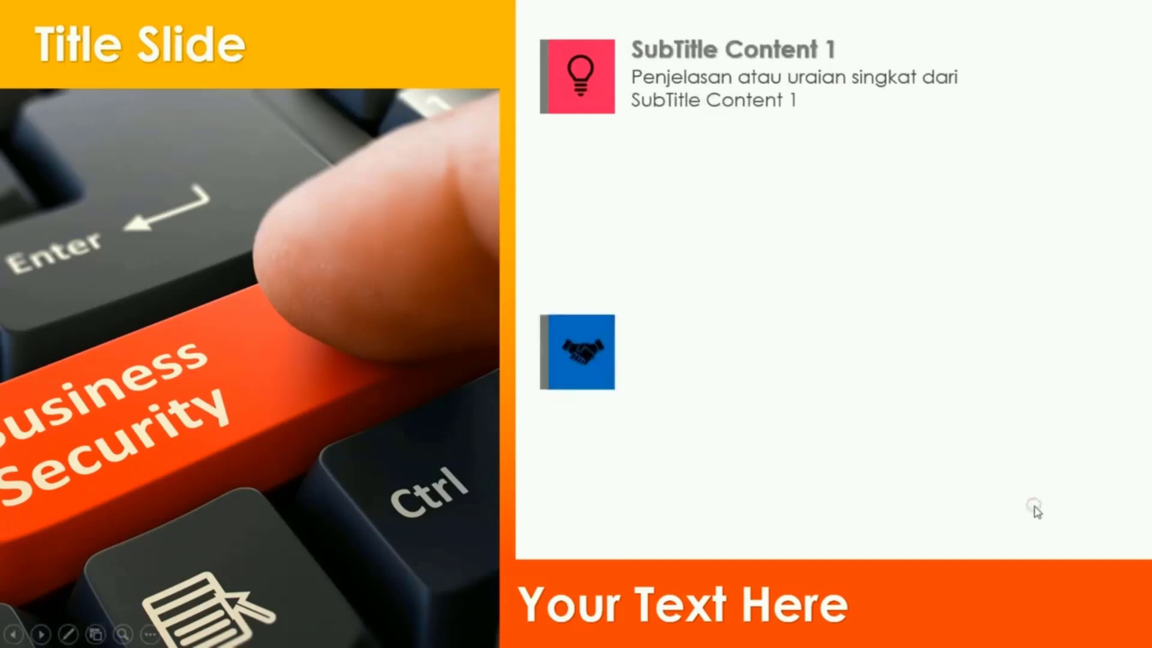
{"action": "left_click", "coordinate": [1037, 511]}
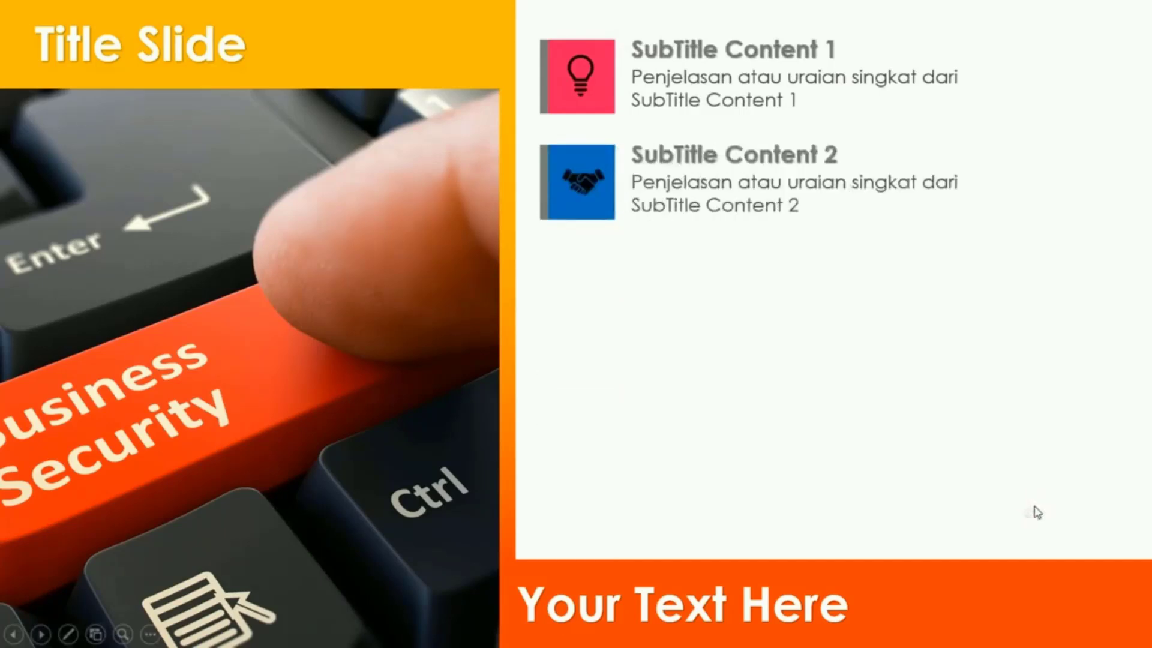
{"action": "left_click", "coordinate": [1037, 511]}
{"action": "left_click", "coordinate": [1037, 510]}
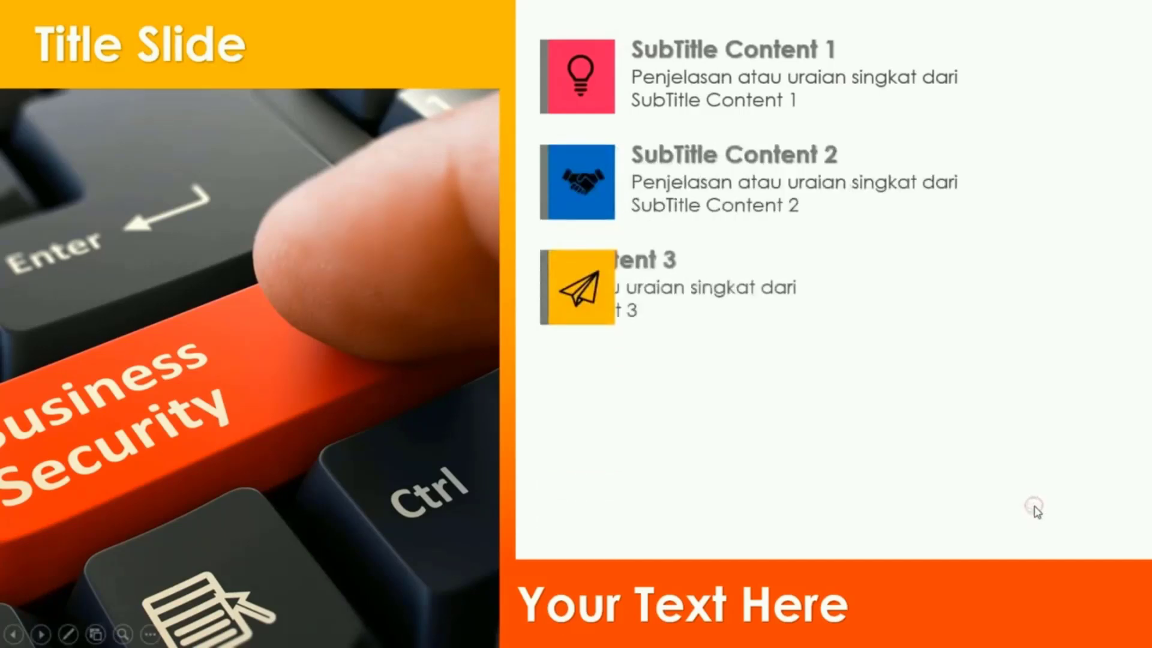
{"action": "left_click", "coordinate": [1037, 511]}
{"action": "left_click", "coordinate": [1037, 511]}
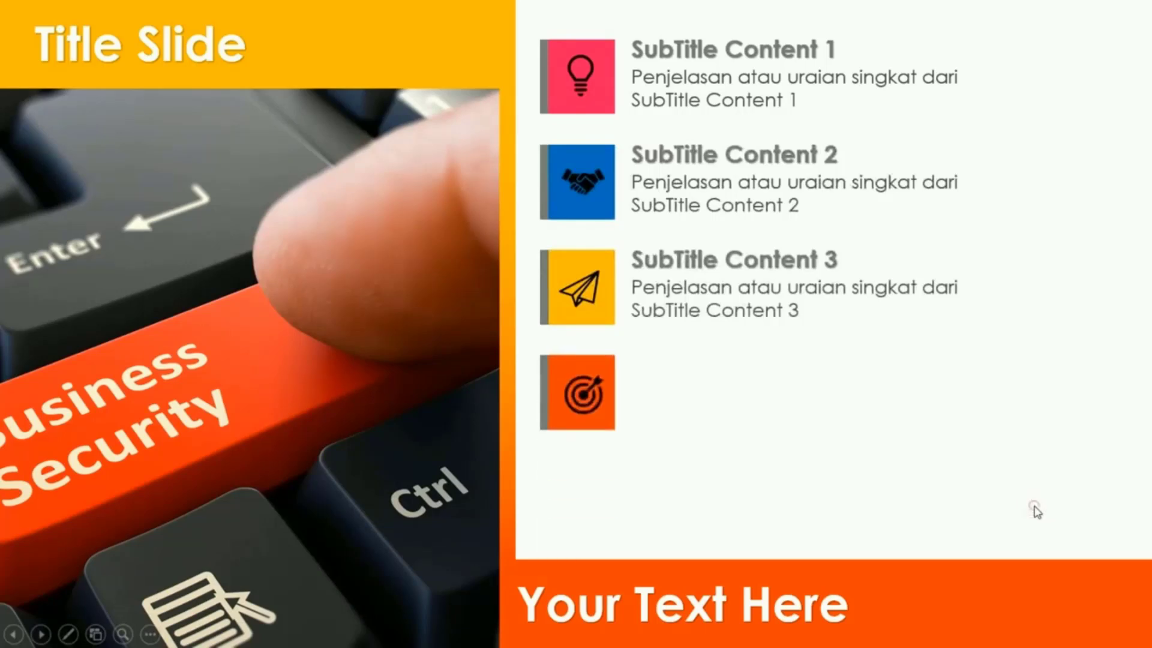
{"action": "left_click", "coordinate": [1037, 511]}
{"action": "left_click", "coordinate": [1037, 511]}
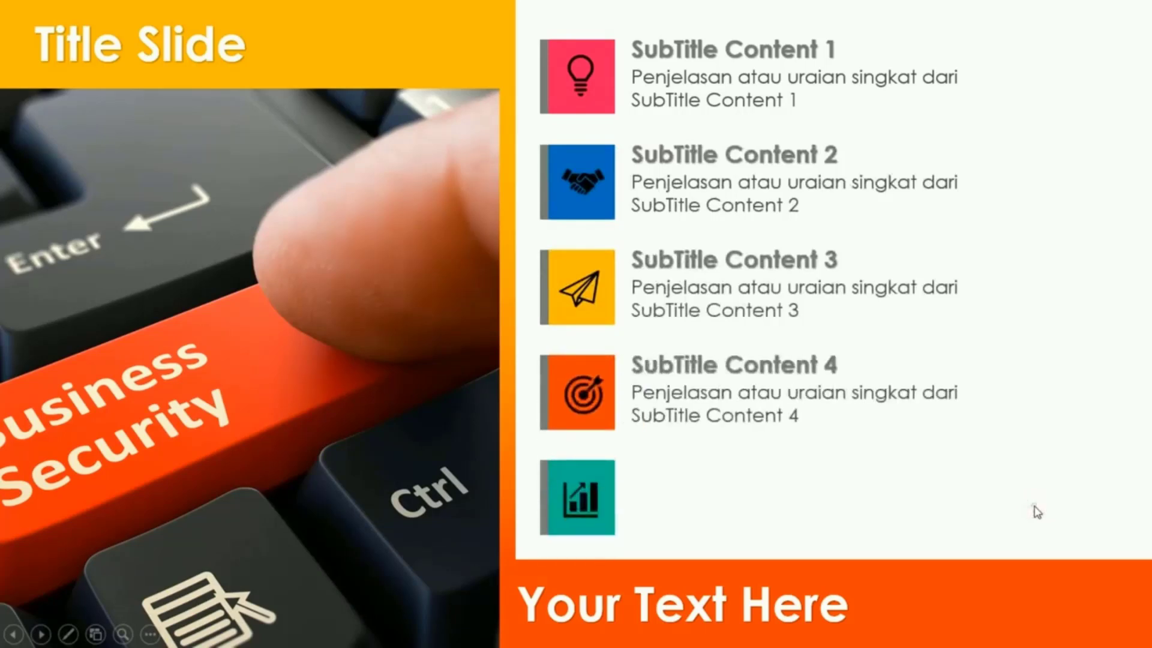
{"action": "left_click", "coordinate": [1037, 511]}
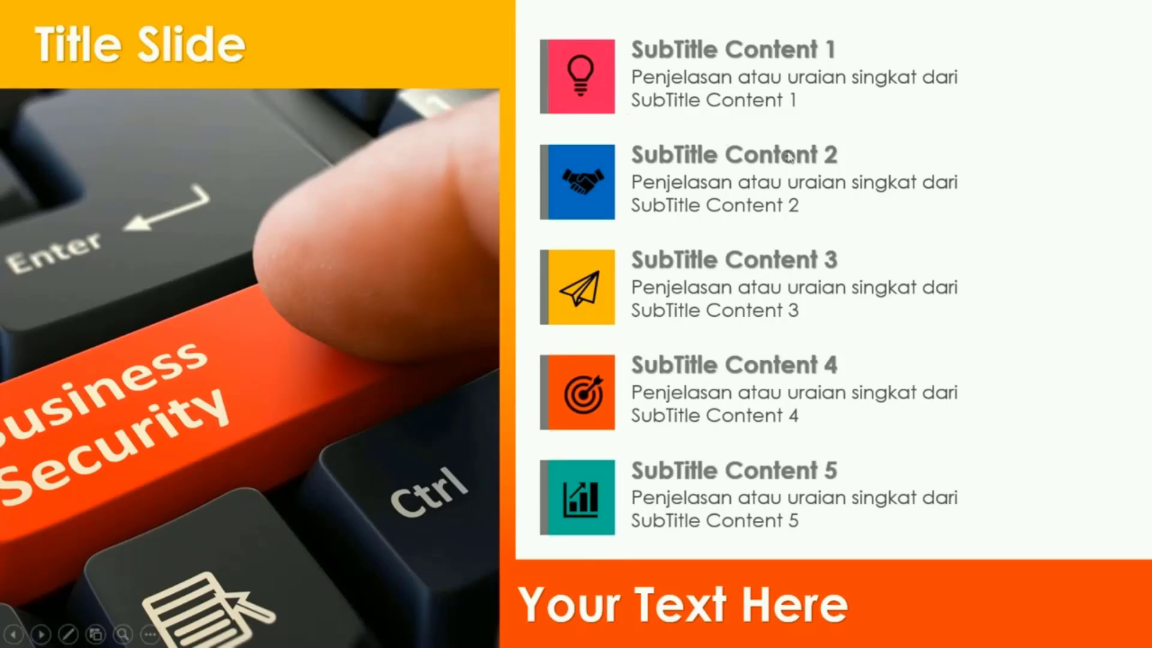
{"action": "key", "text": "Escape"}
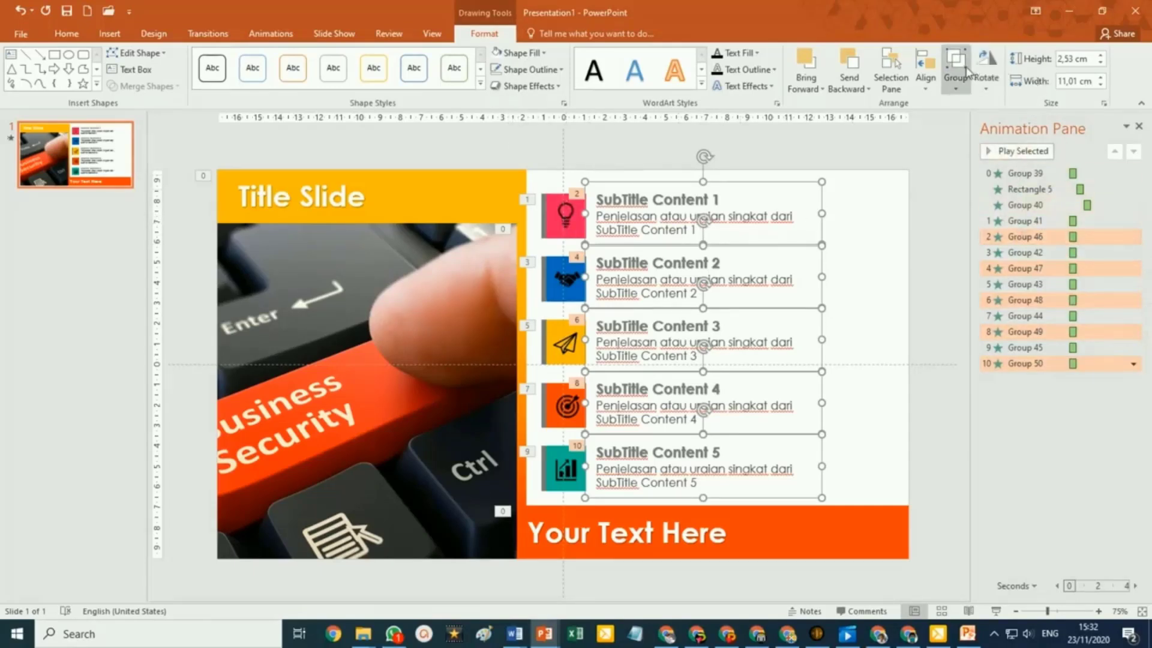
Select the Fly In animations for Groups 41 through 50 in the Animation Pane
{"action": "left_click", "coordinate": [1125, 221]}
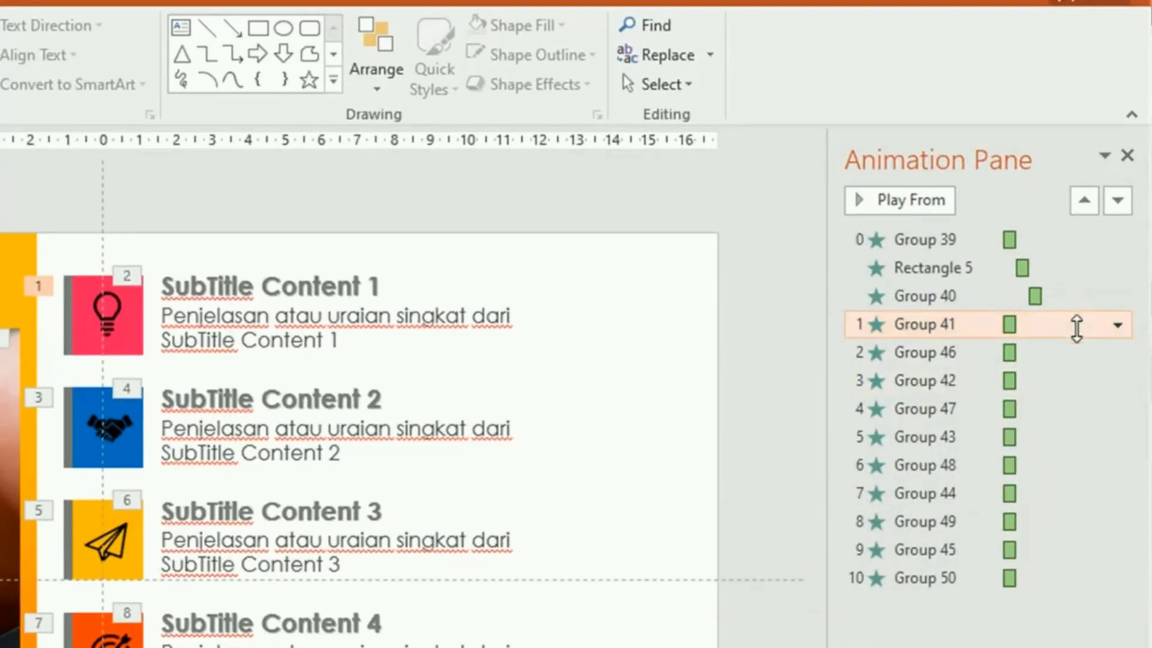
{"action": "left_click", "coordinate": [1062, 347], "text": "shift"}
{"action": "left_click", "coordinate": [1055, 378], "text": "shift"}
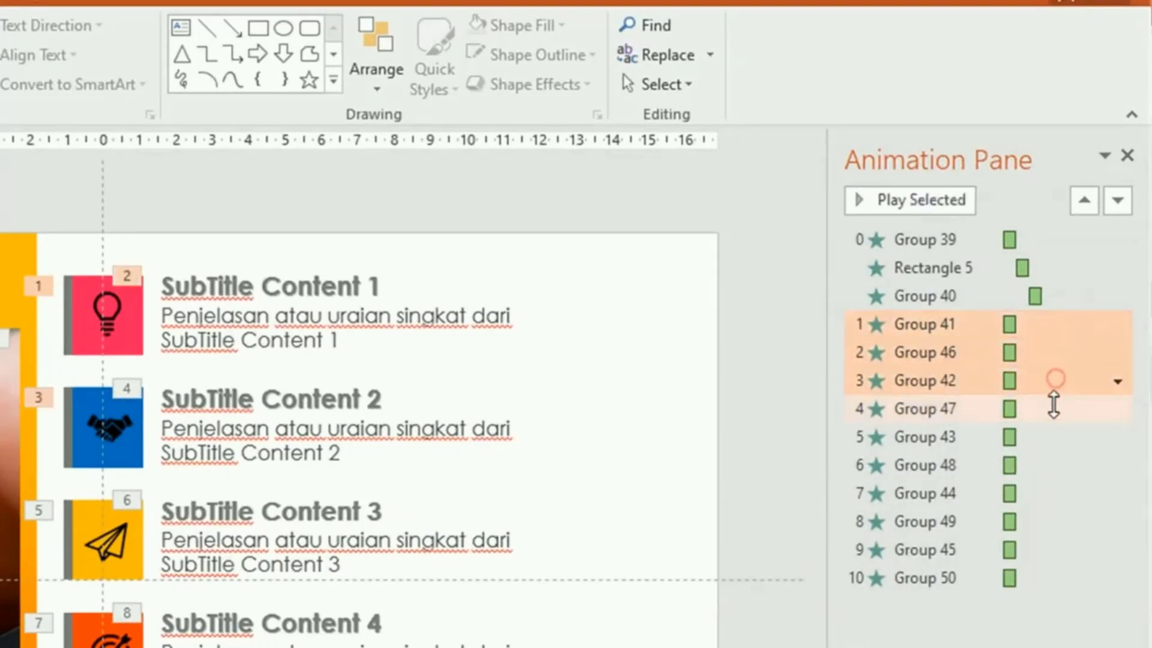
{"action": "left_click", "coordinate": [1050, 410], "text": "shift"}
{"action": "left_click", "coordinate": [1044, 438], "text": "shift"}
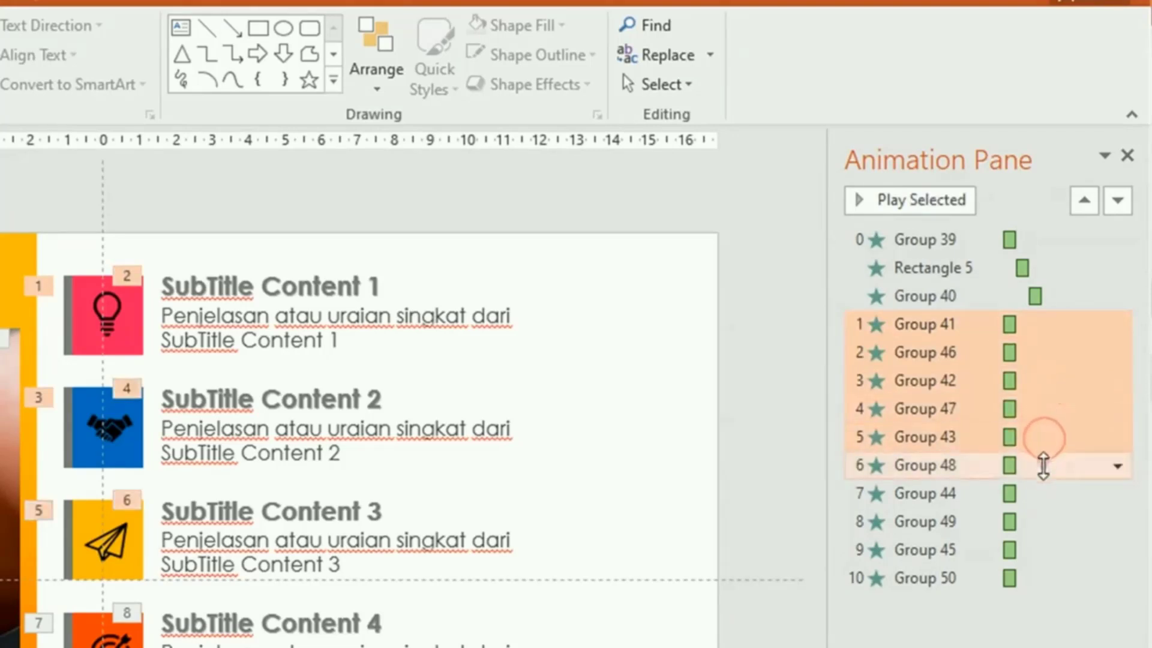
{"action": "left_click", "coordinate": [1044, 466], "text": "shift"}
{"action": "left_click", "coordinate": [1045, 494], "text": "shift"}
{"action": "left_click", "coordinate": [1044, 521], "text": "shift"}
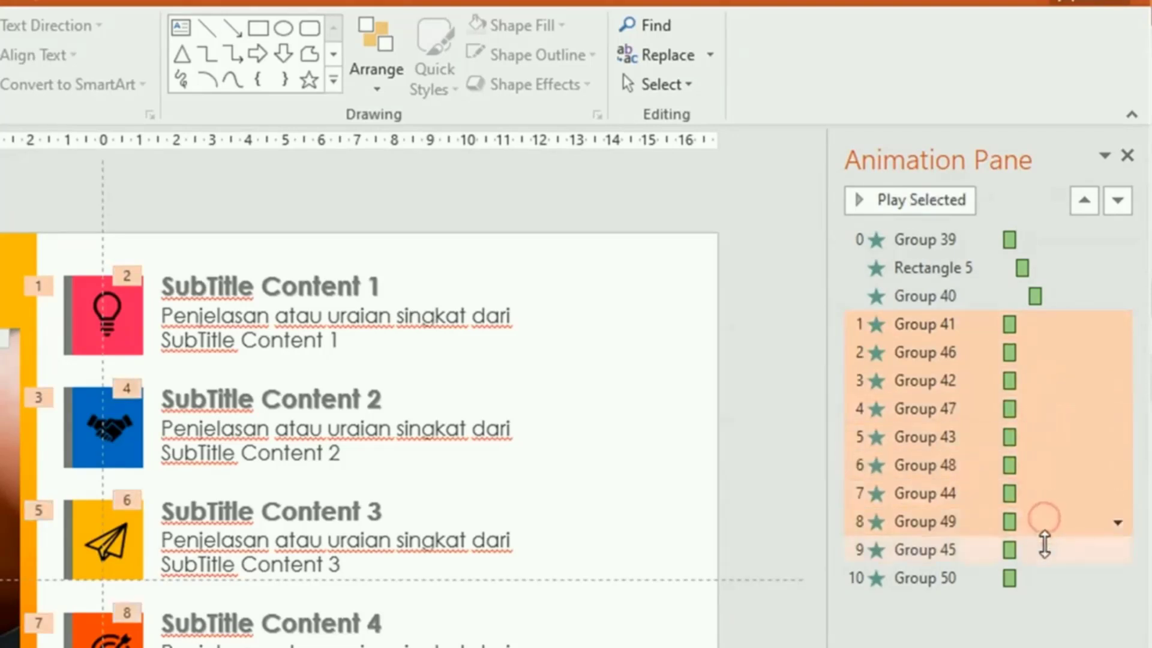
{"action": "left_click", "coordinate": [1045, 550], "text": "shift"}
{"action": "left_click", "coordinate": [1044, 578], "text": "shift"}
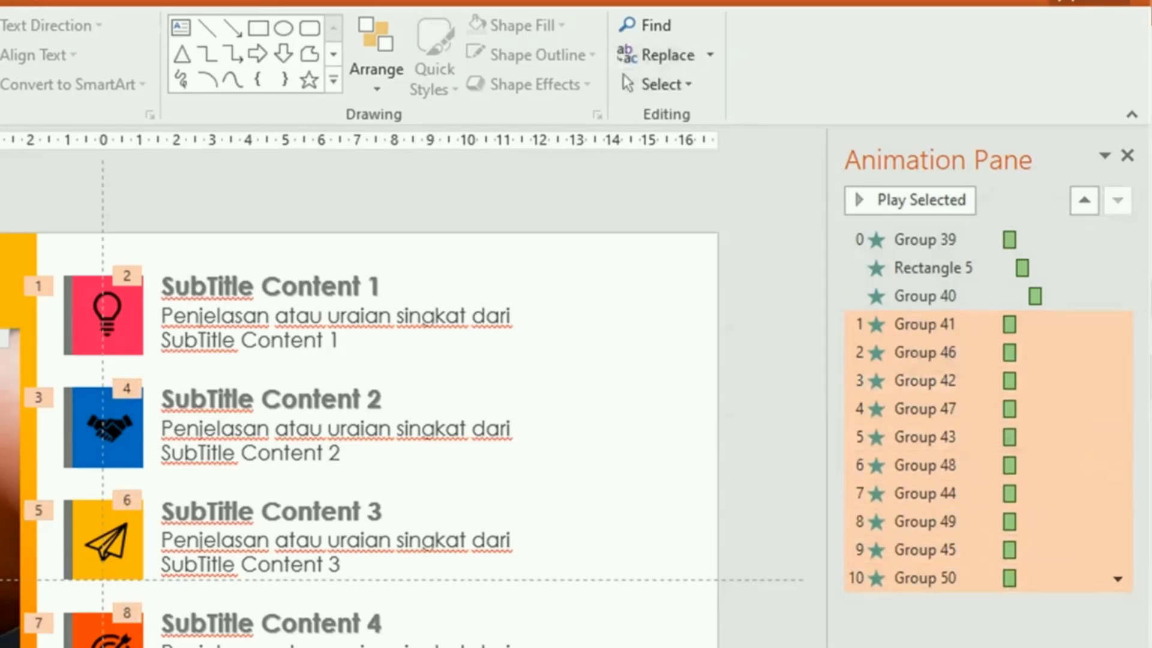
Set the selected animations to start After Previous
{"action": "left_click", "coordinate": [76, 2]}
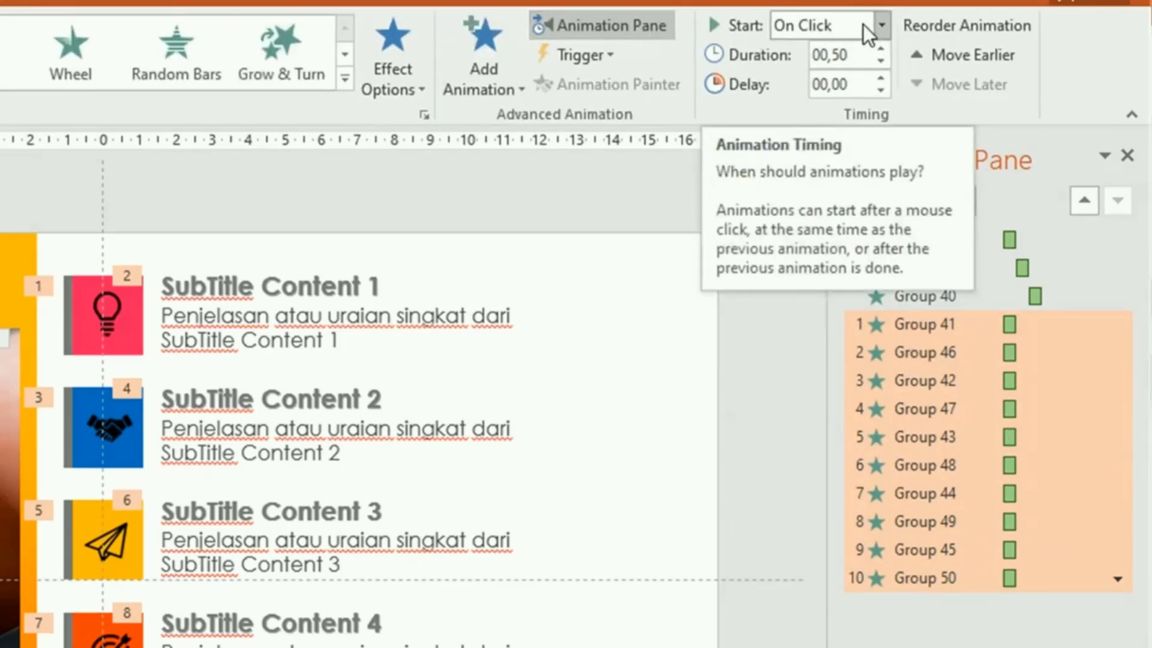
{"action": "left_click", "coordinate": [883, 25]}
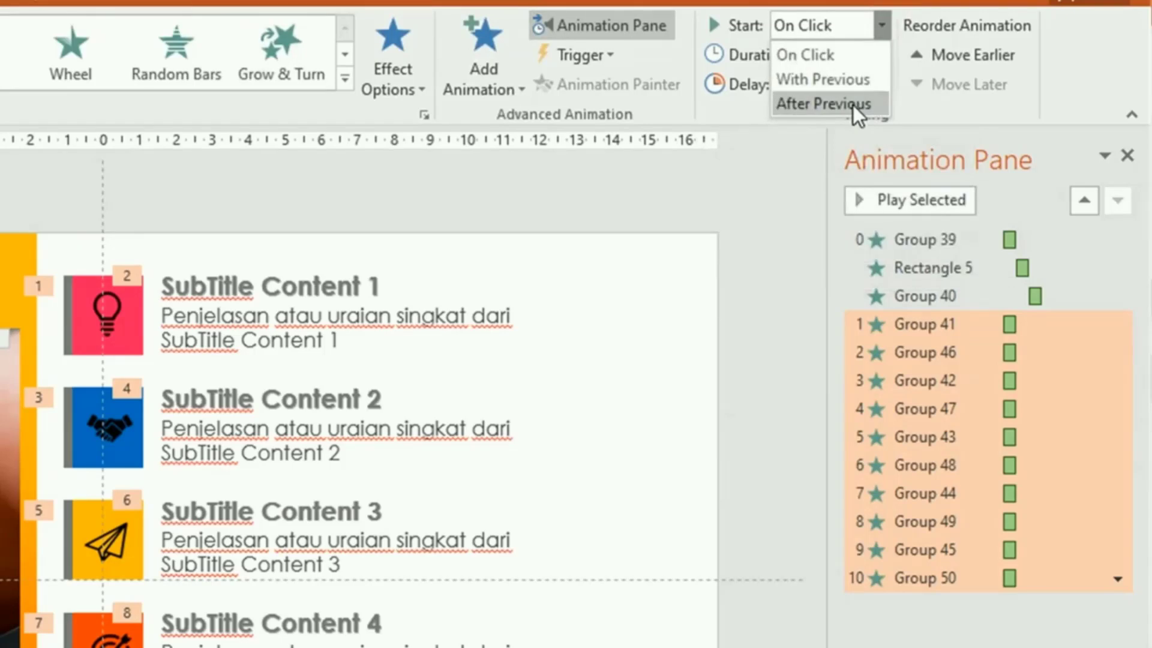
{"action": "left_click", "coordinate": [830, 101]}
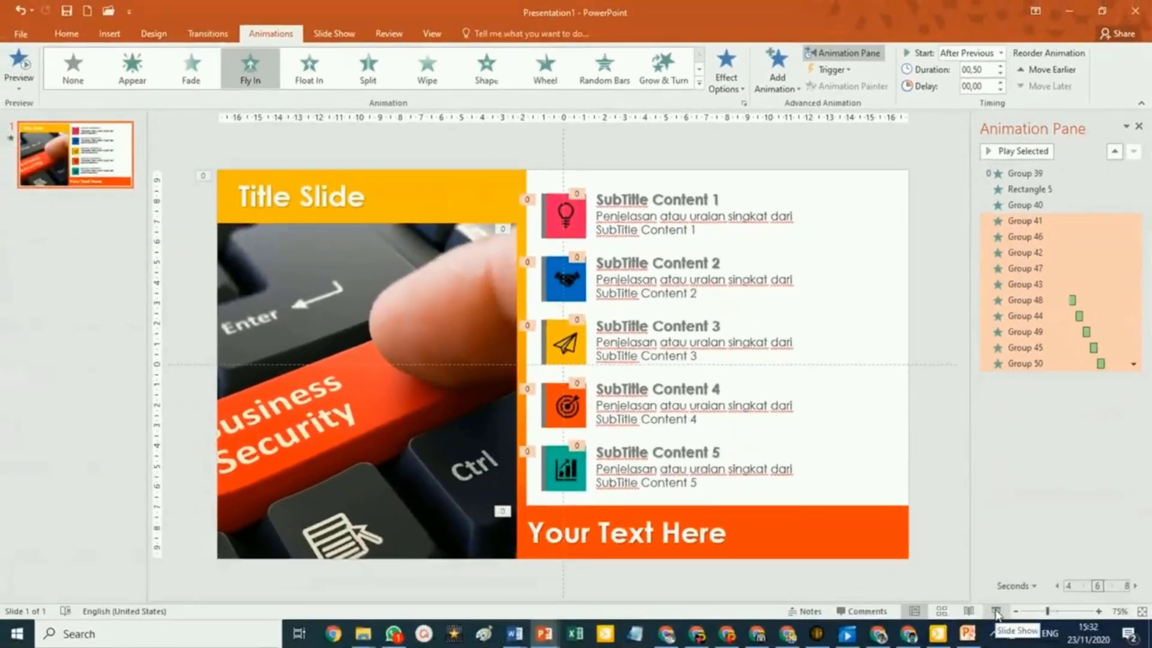
Start the slide show from the status bar to watch the icon rows animate in
{"action": "left_click", "coordinate": [996, 612]}
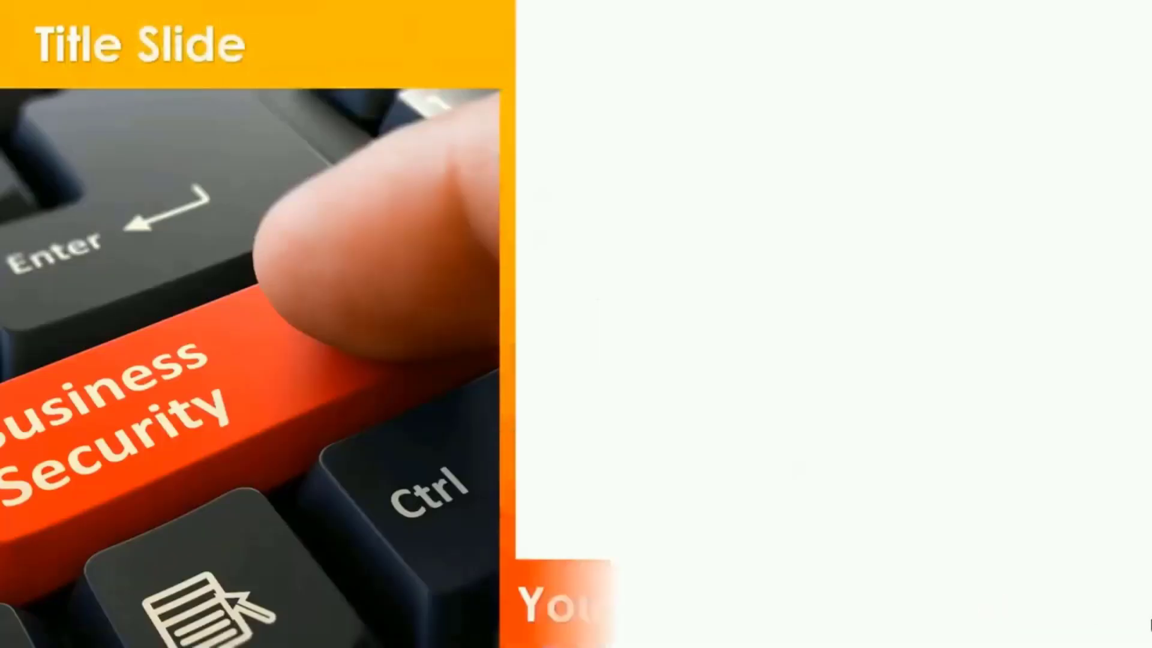